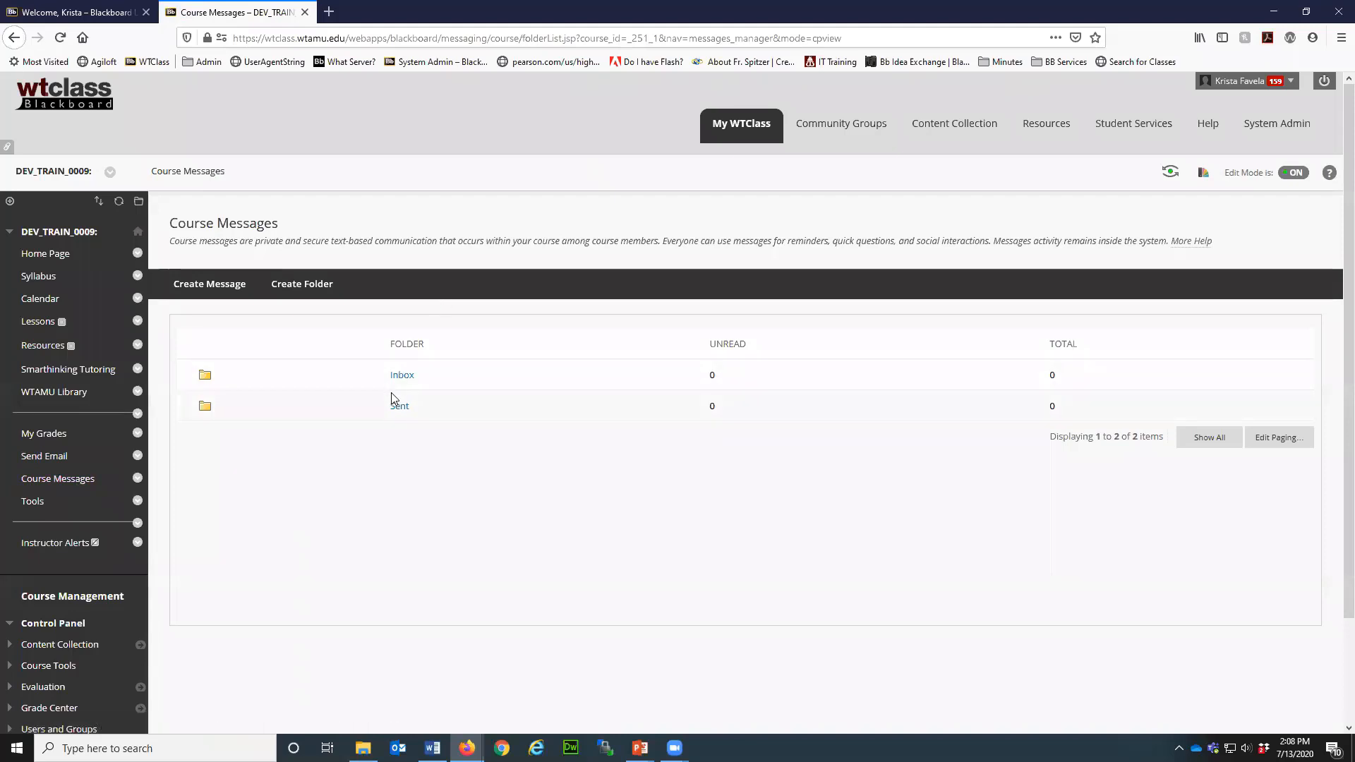
# Step: Start a new course message and add the instructor as its To recipient
pyautogui.click(186, 288)
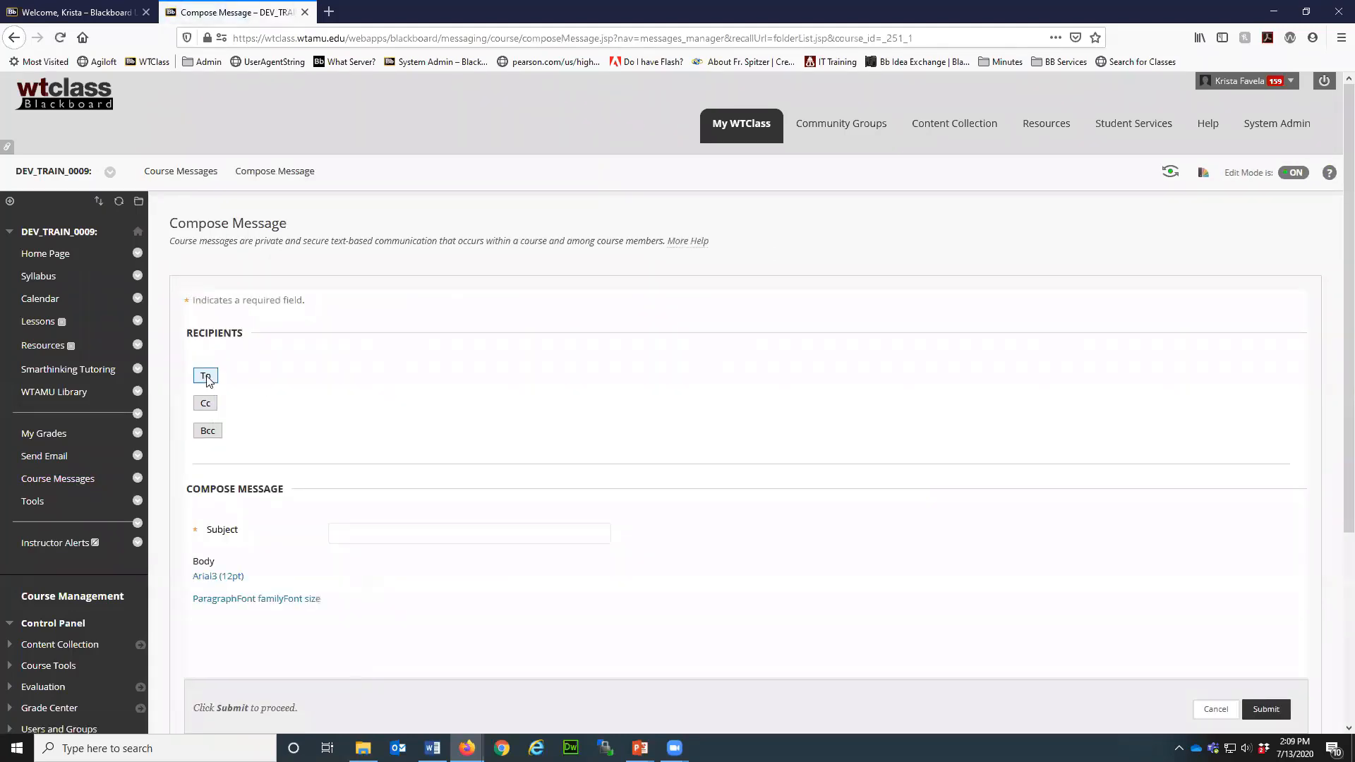
pyautogui.click(206, 376)
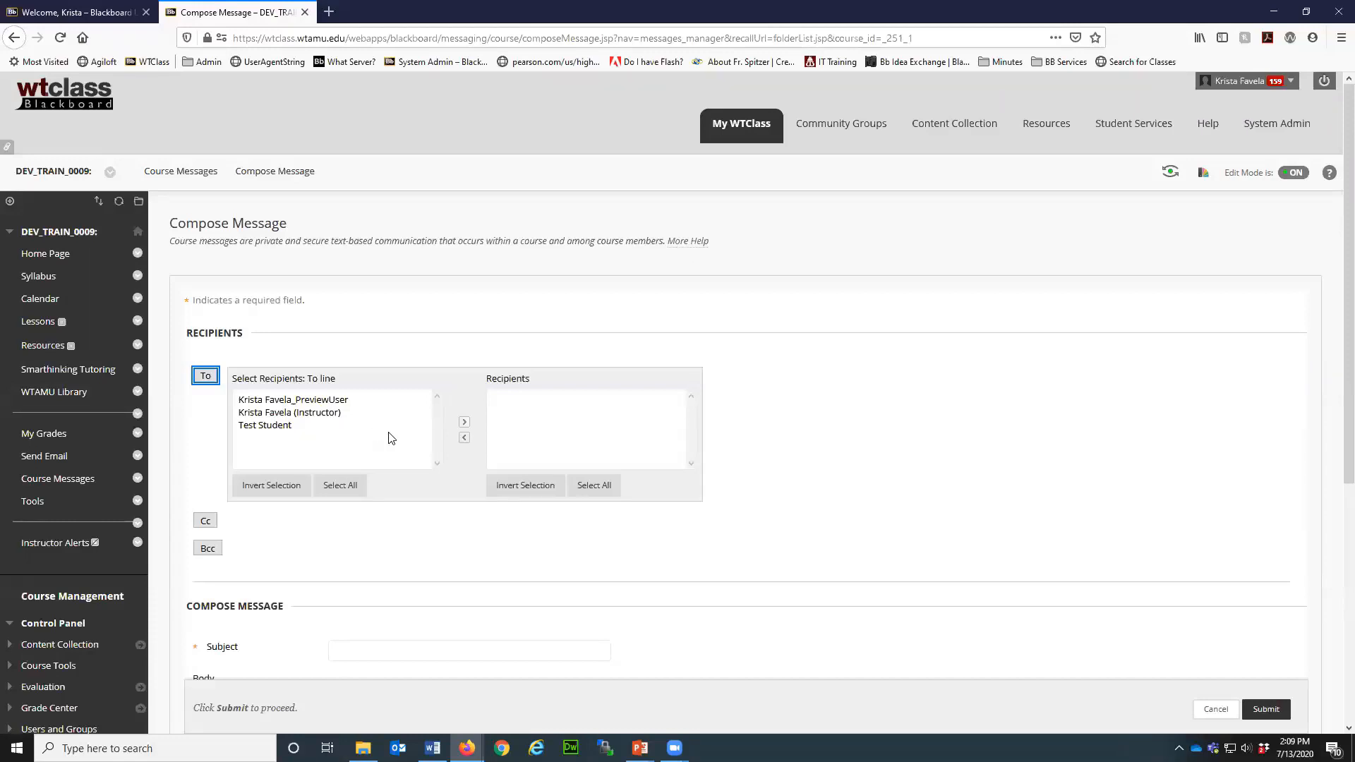
pyautogui.click(313, 414)
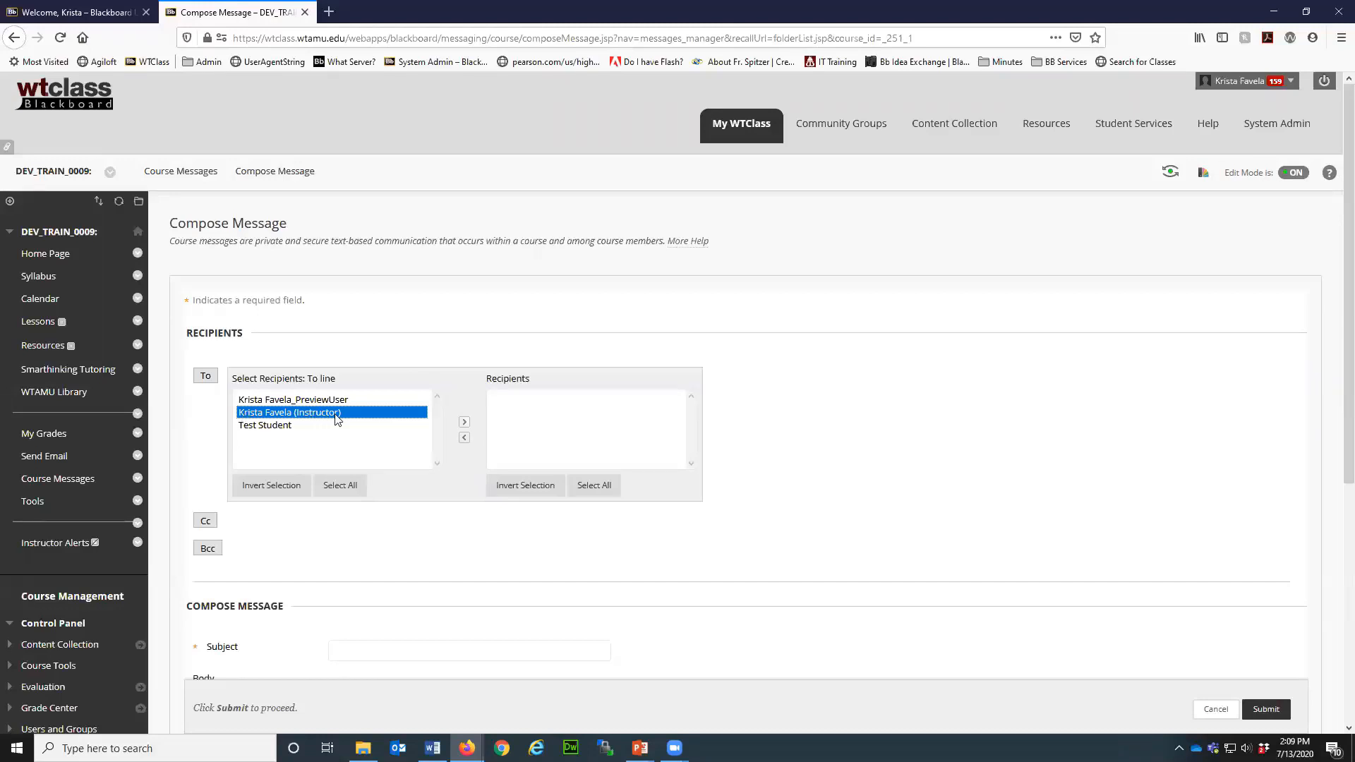
pyautogui.click(464, 421)
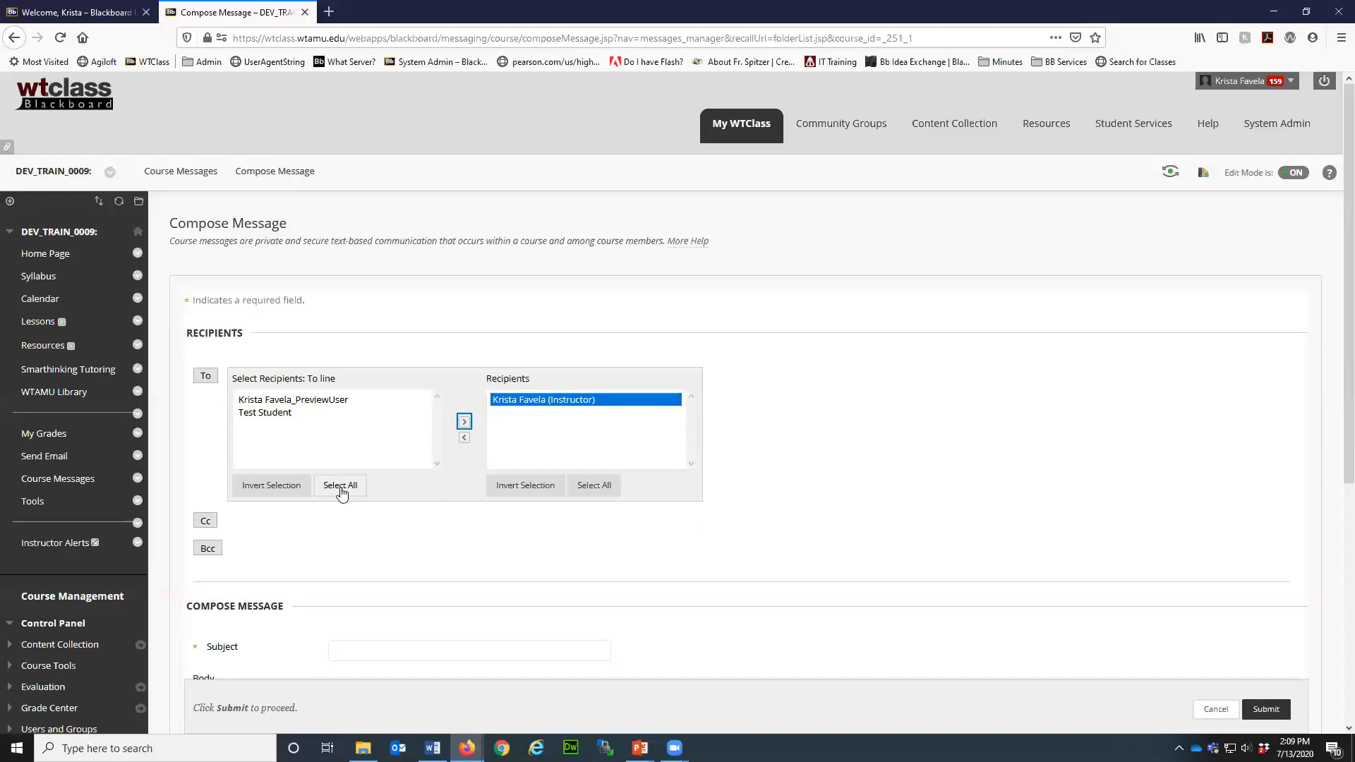
# Step: Enter "Training Today" as the subject of the course message
pyautogui.scroll(-3, 423, 545)
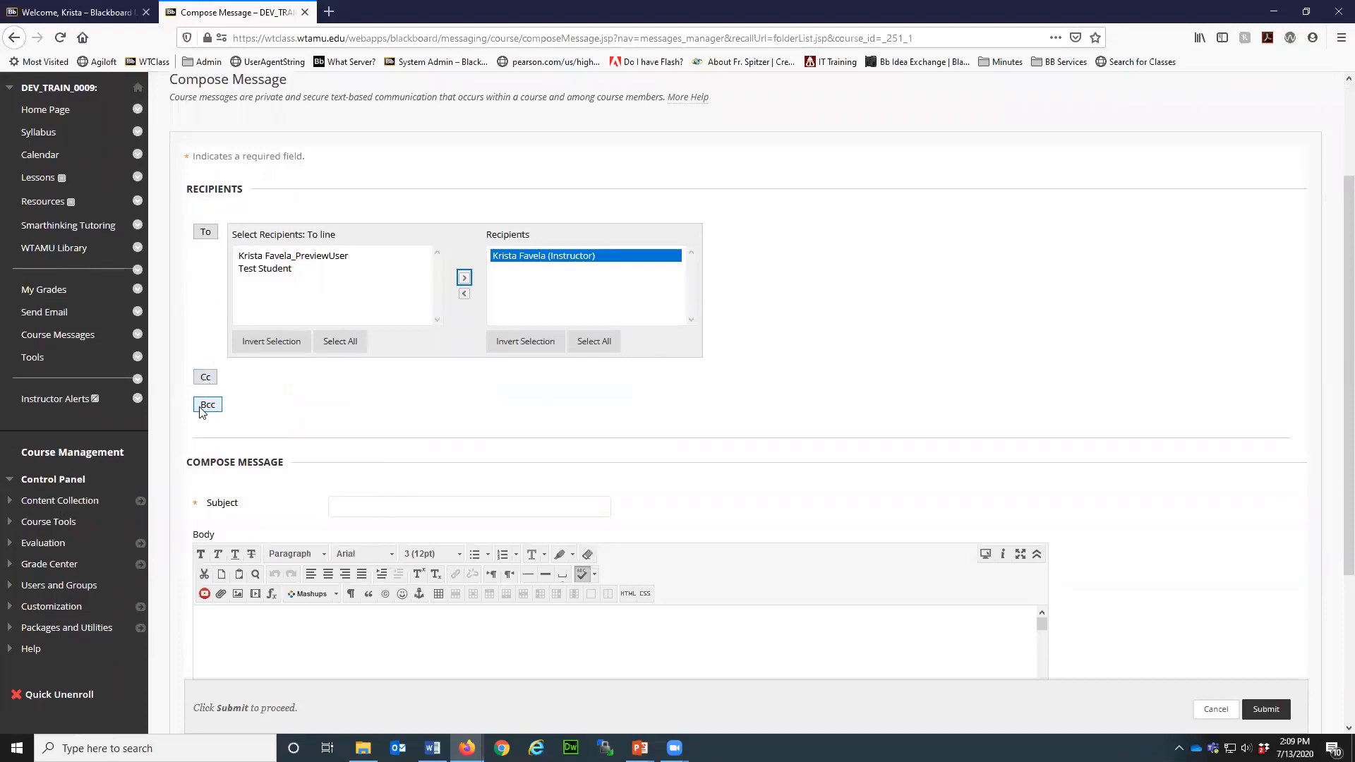
pyautogui.scroll(-3, 275, 439)
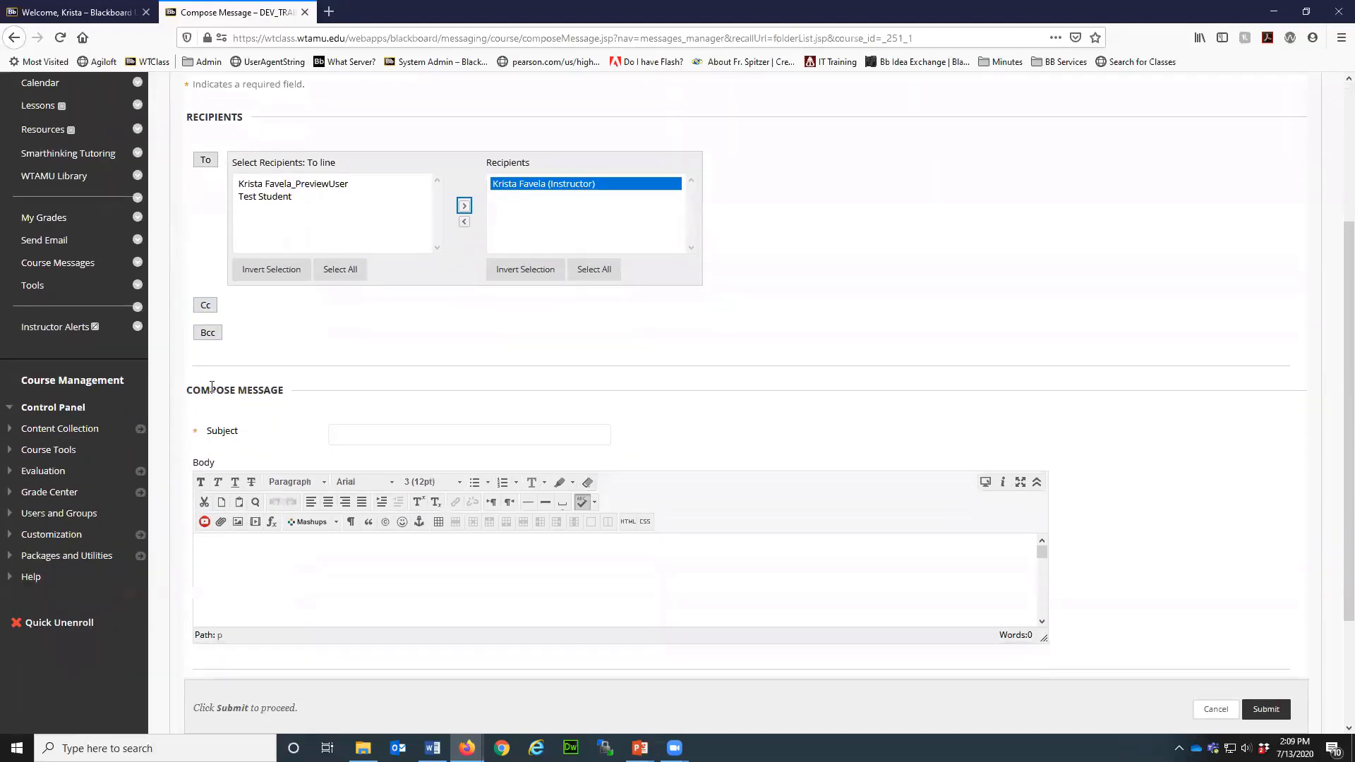
pyautogui.scroll(-2, 303, 289)
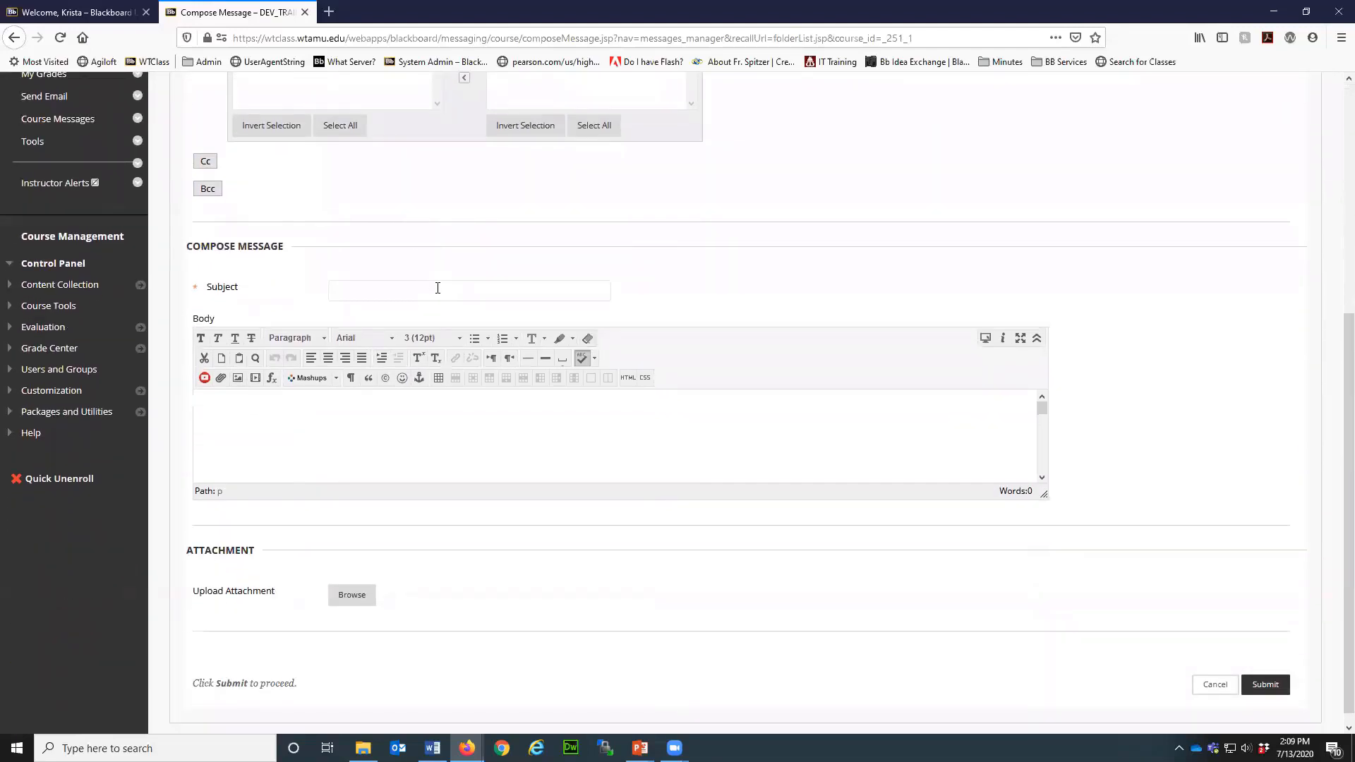
pyautogui.click(460, 283)
pyautogui.write('T')
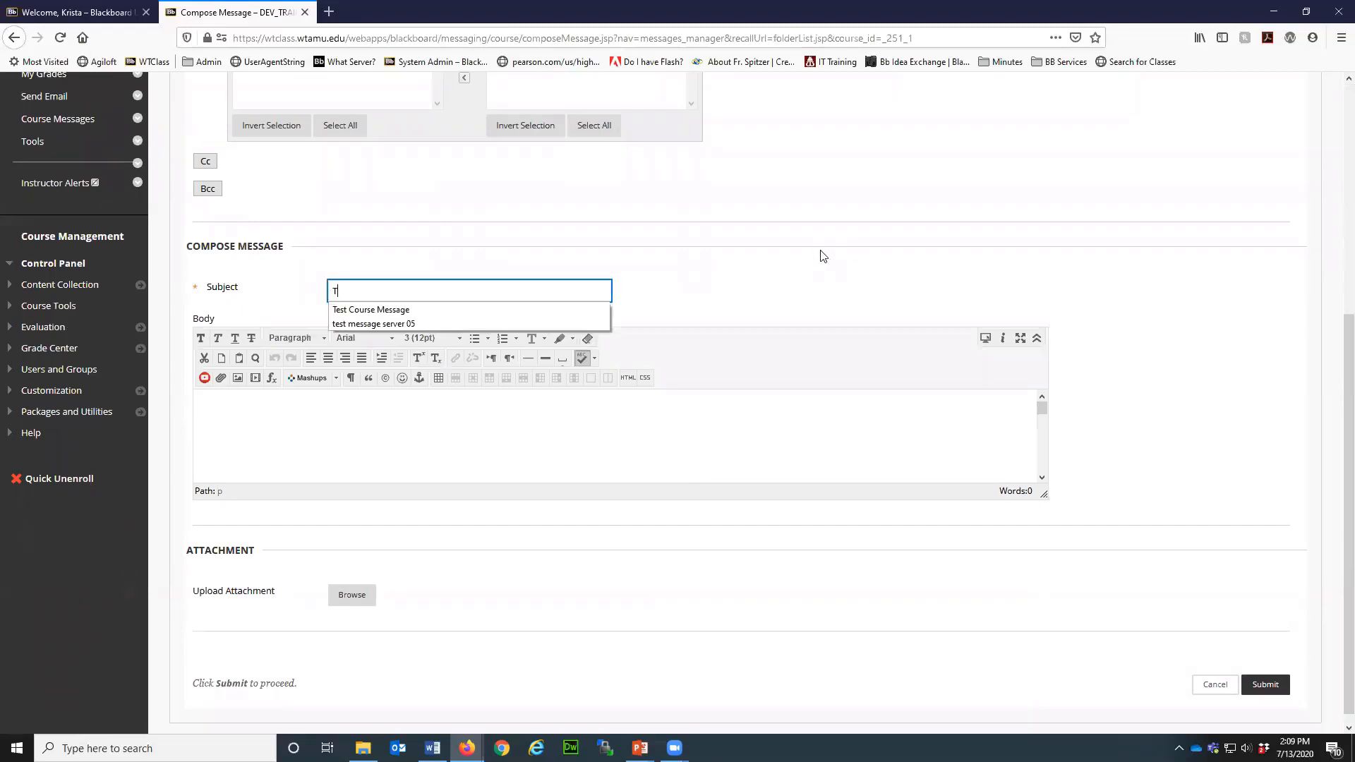
pyautogui.write('raining Today')
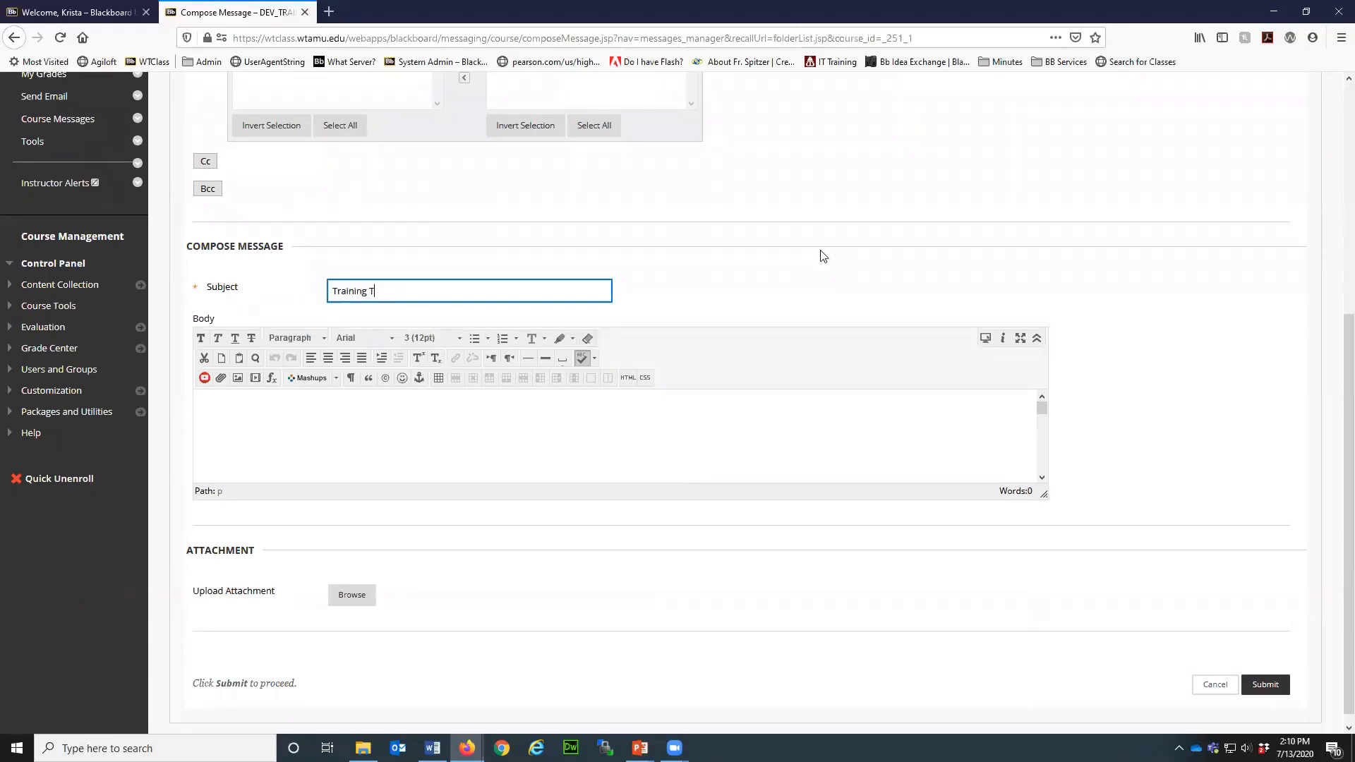
# Step: Write "Thanks for coming." in the body of the course message
pyautogui.click(789, 424)
pyautogui.write('Th')
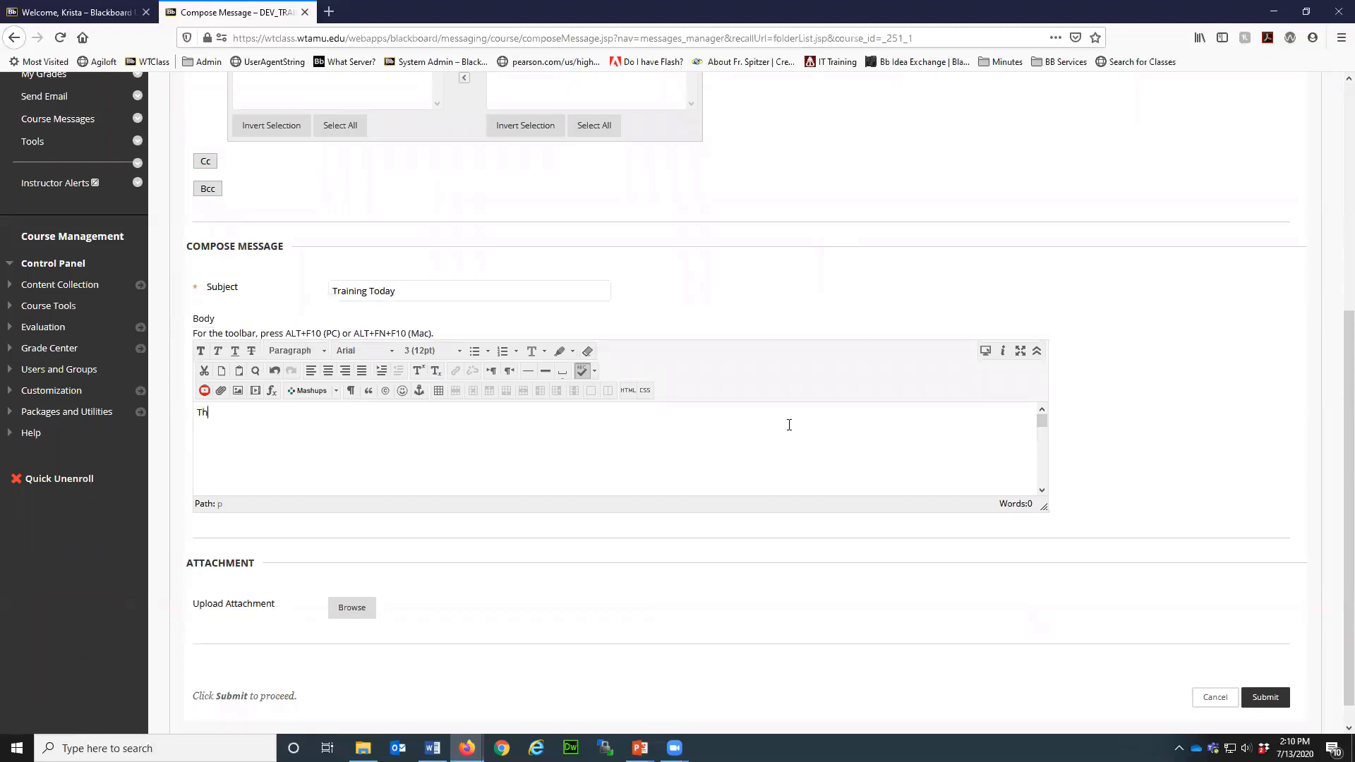
pyautogui.write('anks for coming.')
# Step: Collapse the body editor's formatting tools to one row and expand them again
pyautogui.click(1037, 350)
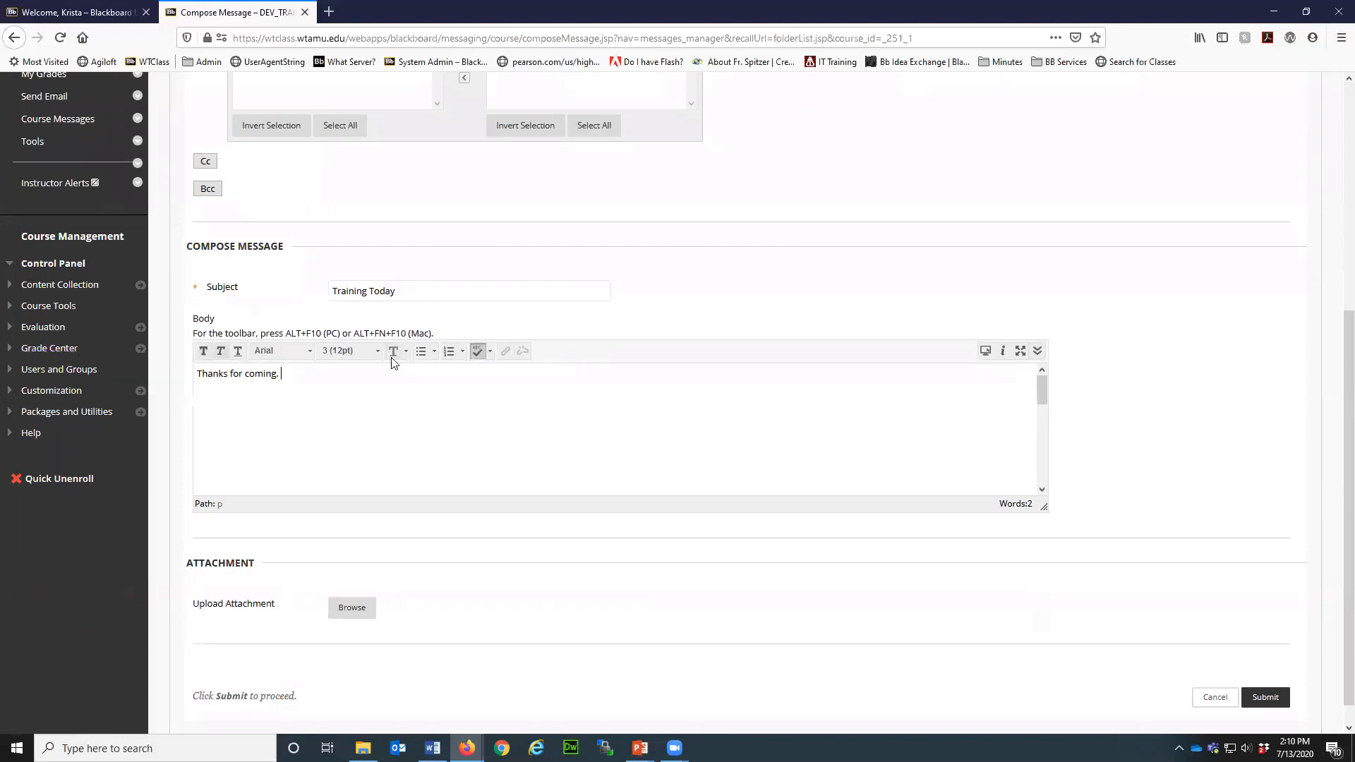
pyautogui.click(1038, 351)
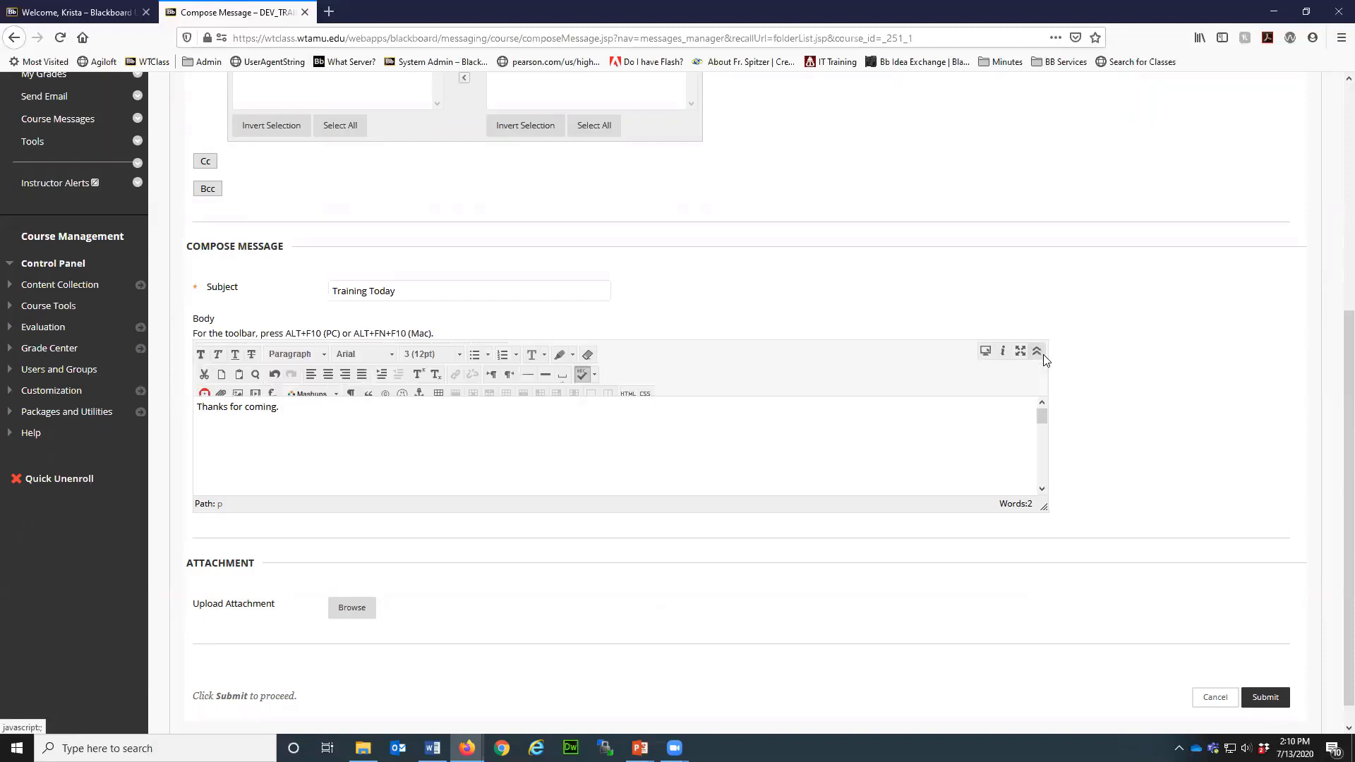
pyautogui.click(384, 420)
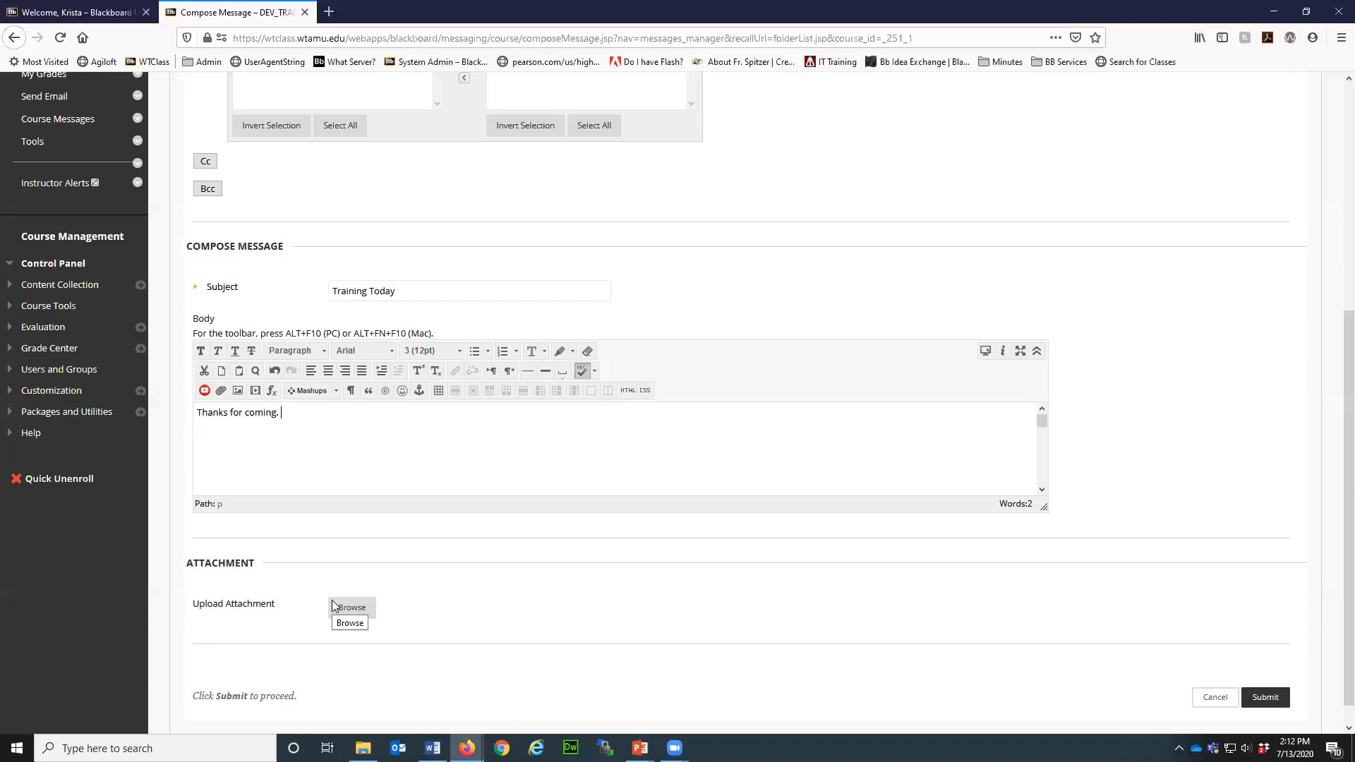
# Step: Send the Training Today course message without an attachment
pyautogui.scroll(-2, 501, 590)
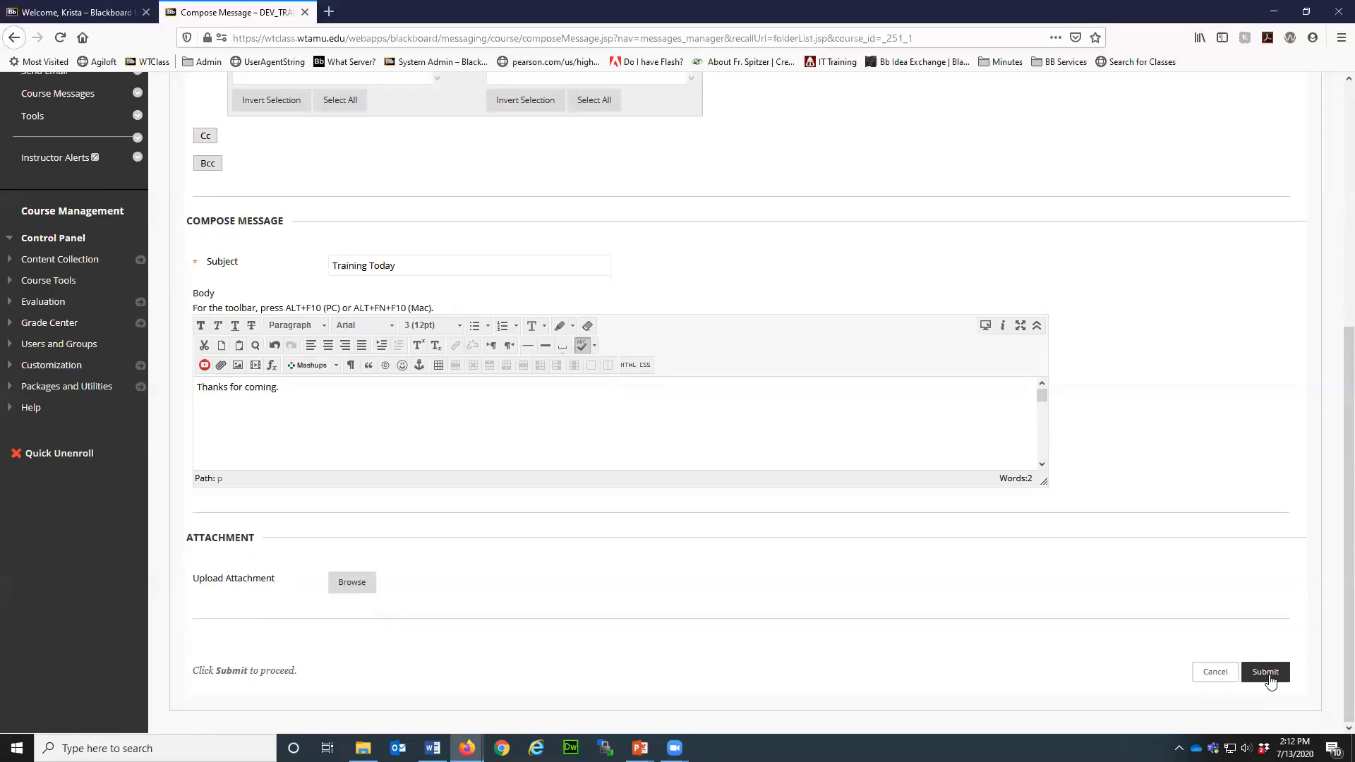
pyautogui.click(1265, 672)
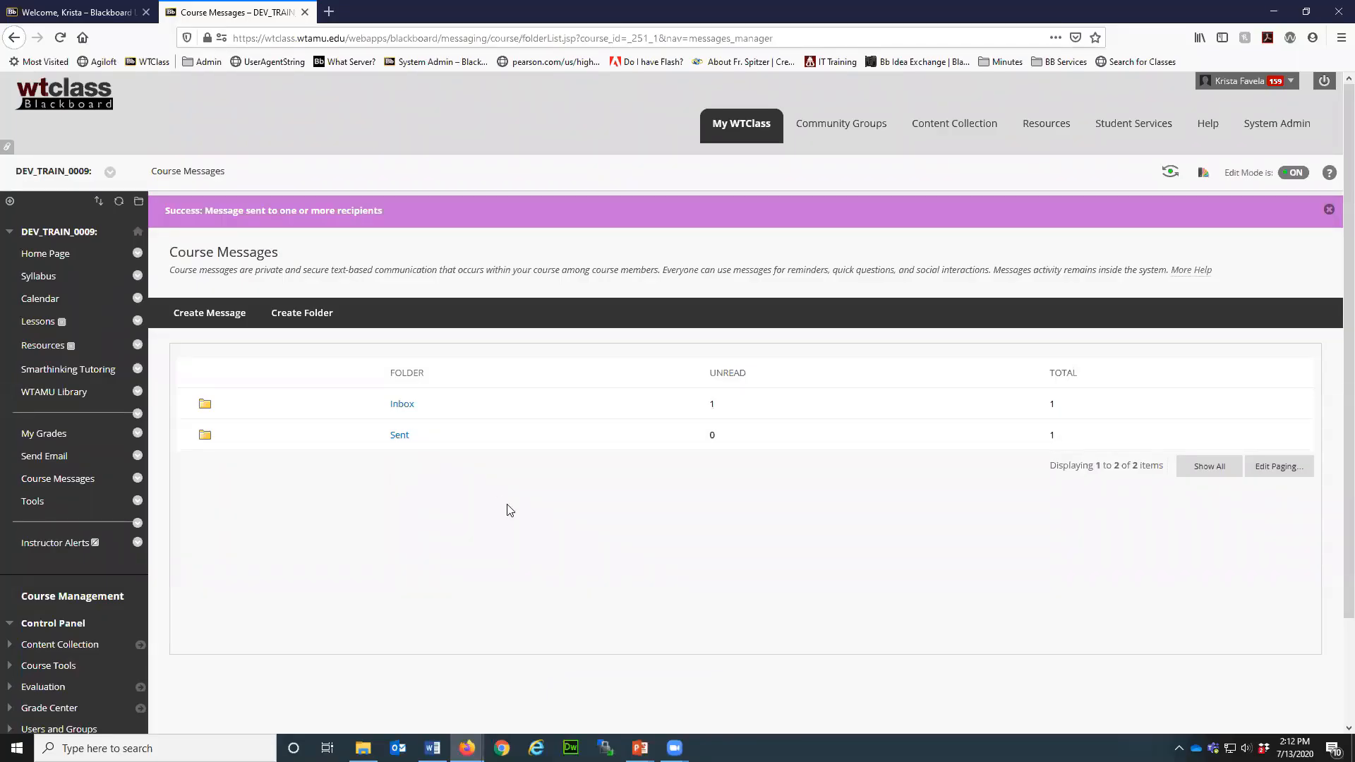
# Step: View the course Inbox, and read the Training Today message through the DEV_TRAIN_0009 entry of My Messages on the My WTClass page
pyautogui.click(402, 411)
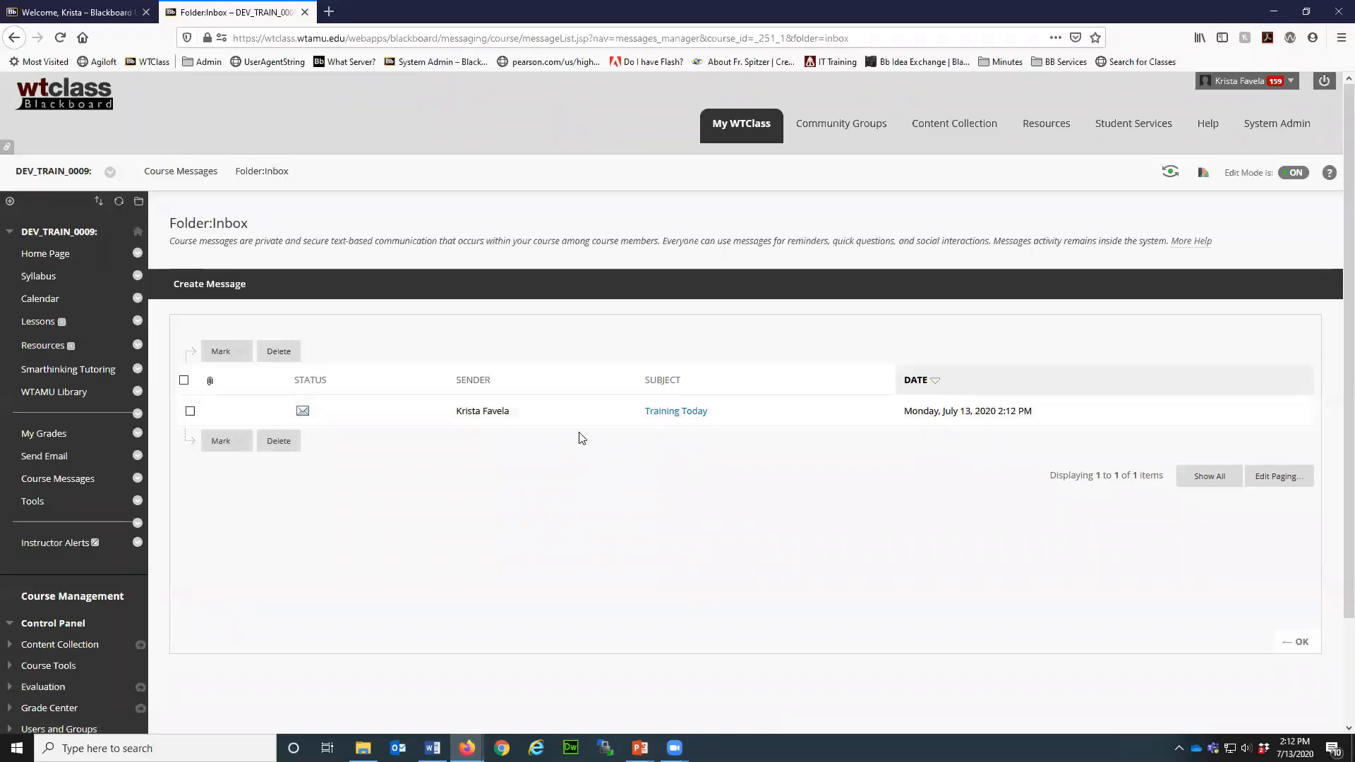
pyautogui.click(743, 125)
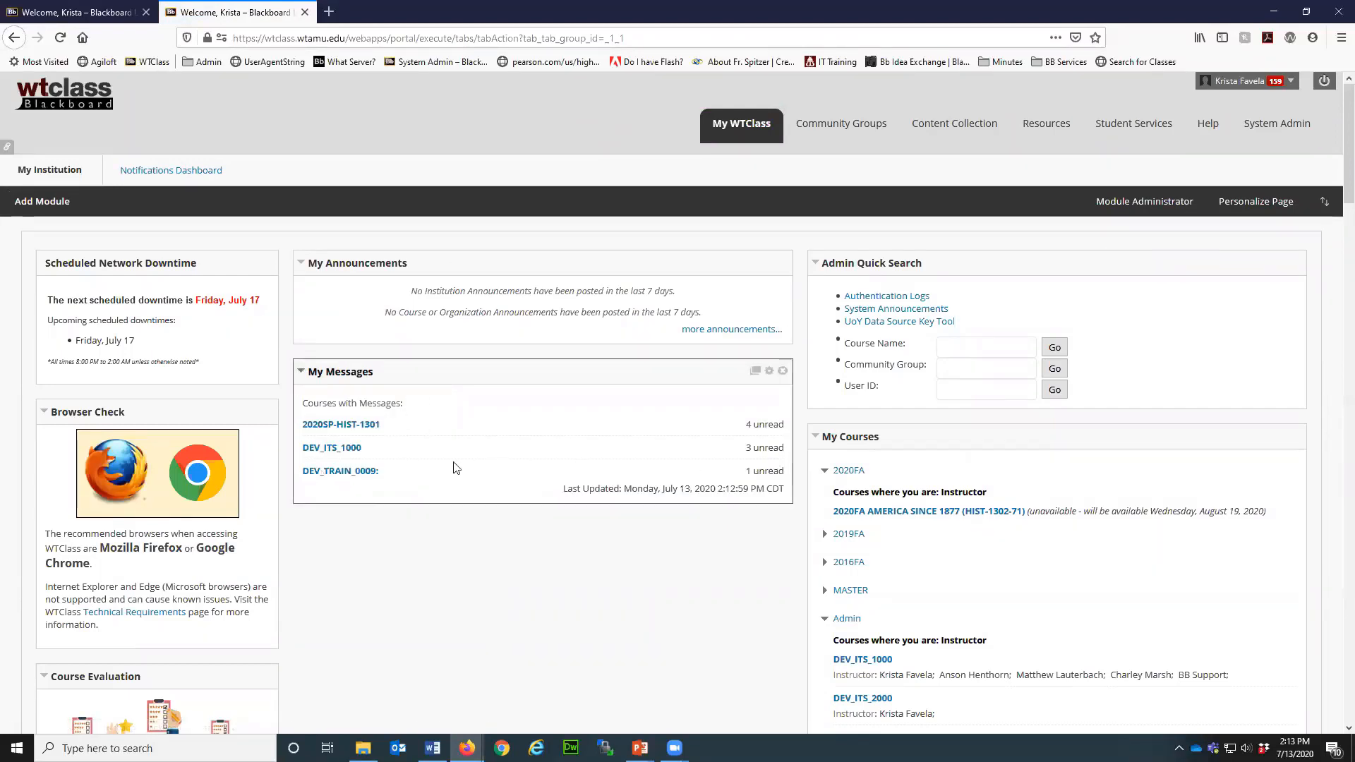
pyautogui.click(356, 475)
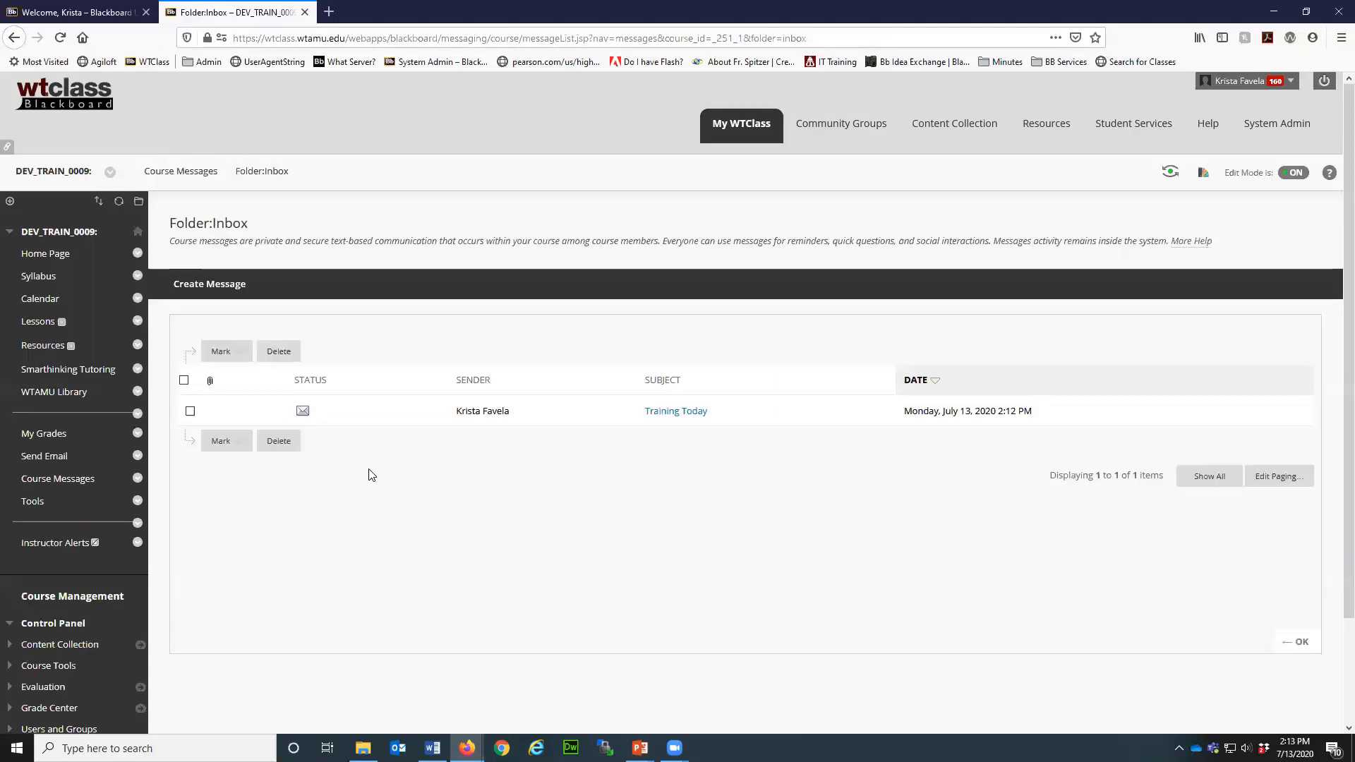
pyautogui.click(692, 414)
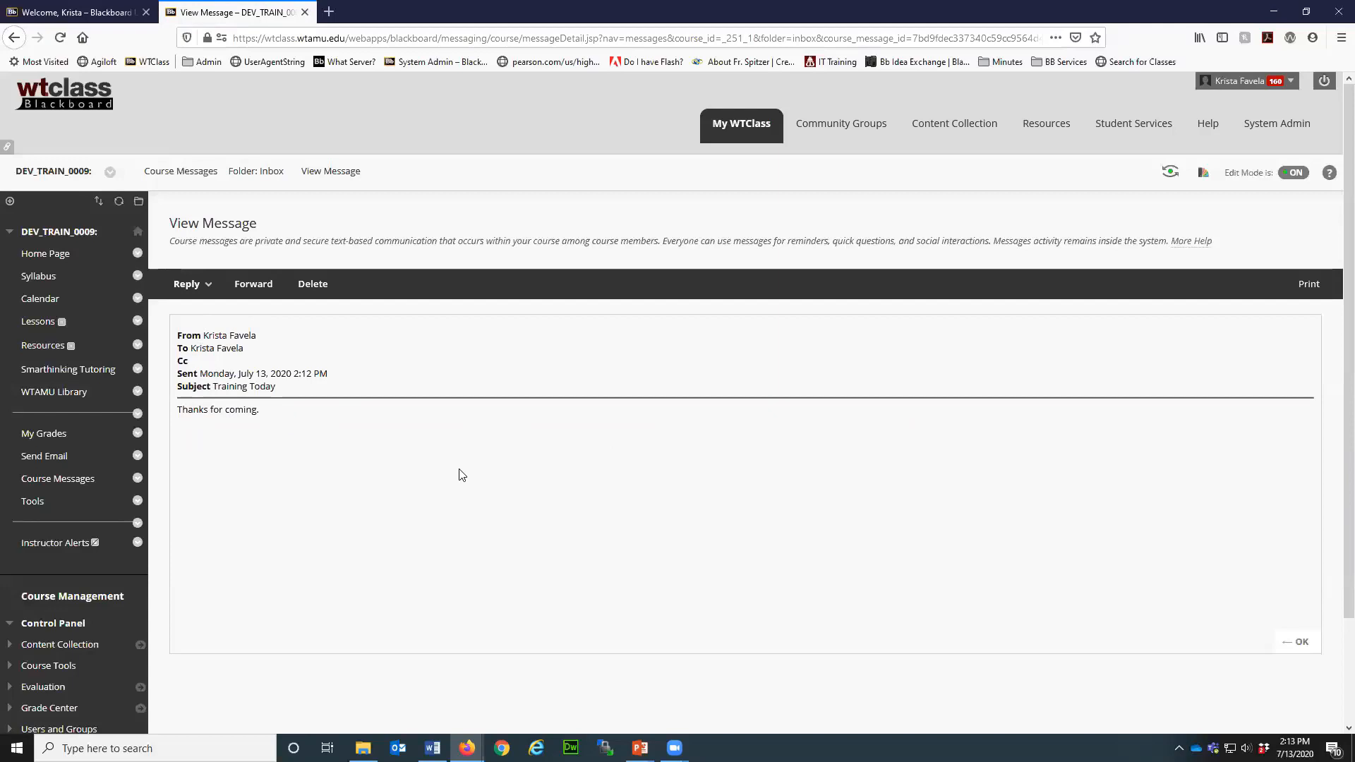
# Step: Check the message's reply options and return to the Course Messages folder list
pyautogui.click(190, 284)
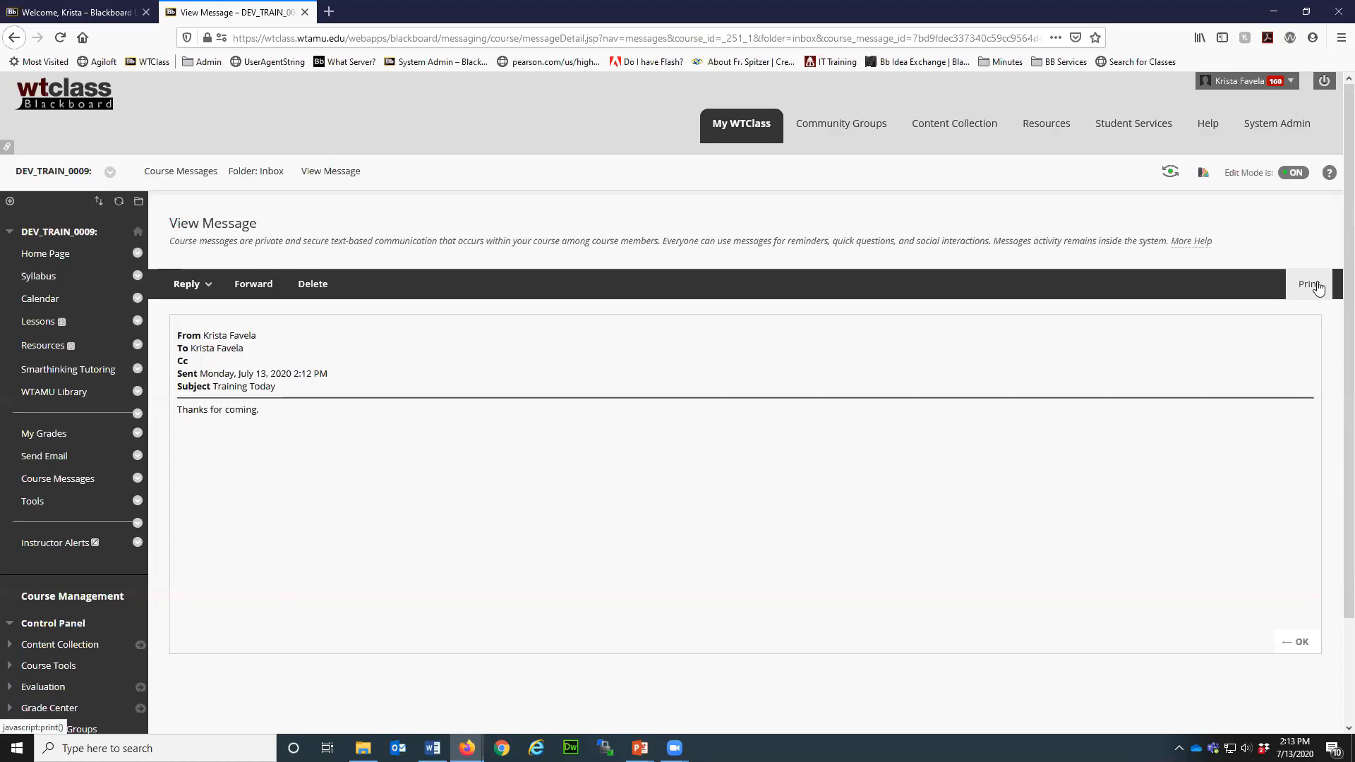
pyautogui.click(1300, 644)
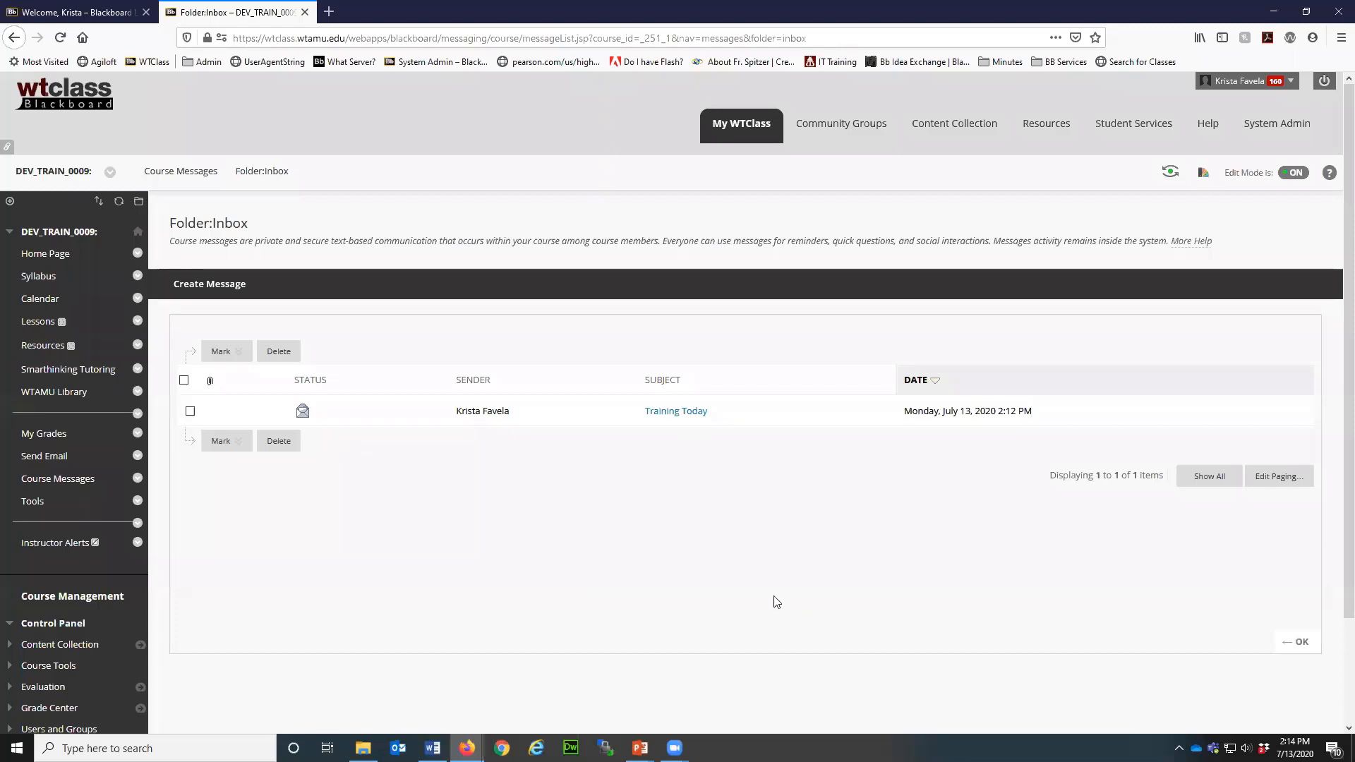
pyautogui.click(1295, 641)
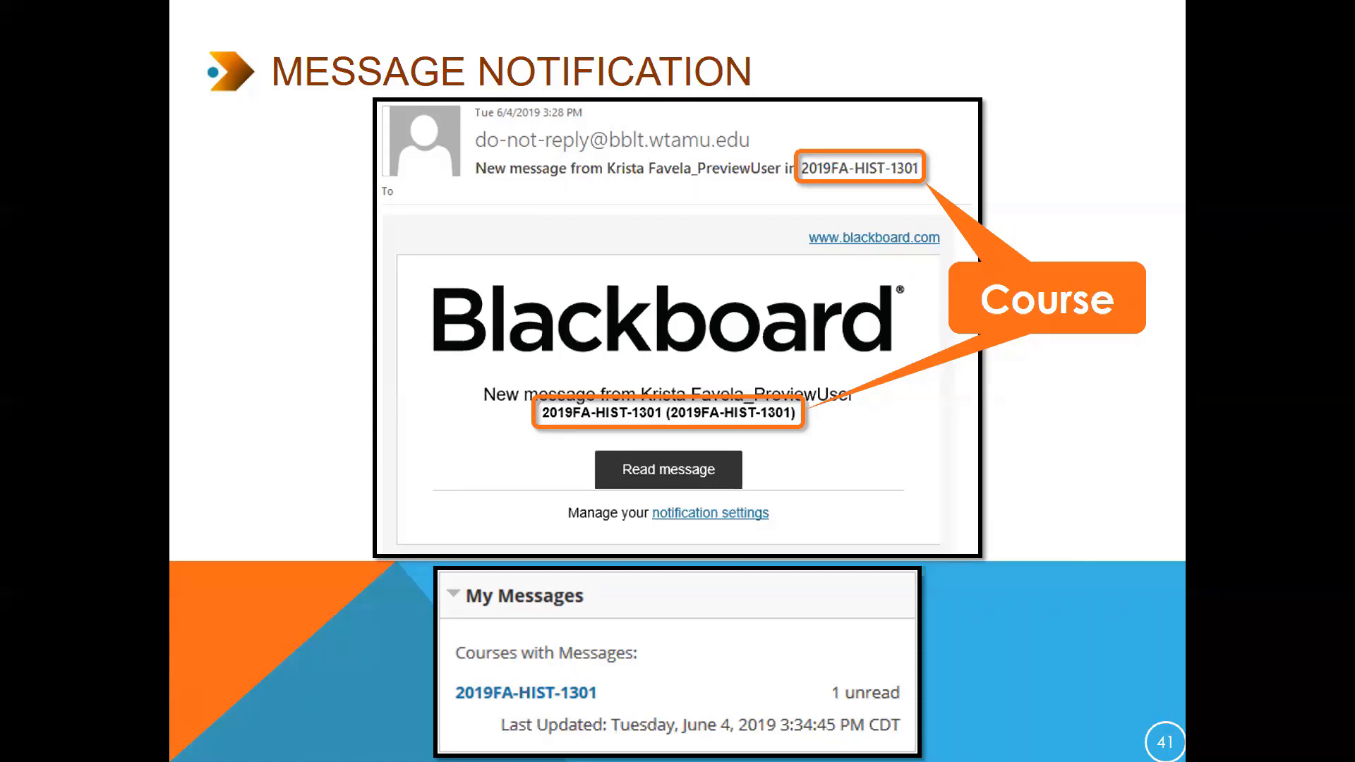
# Step: Advance the slide show to the Send Email slide and switch back to Blackboard in Firefox
pyautogui.press('Right')
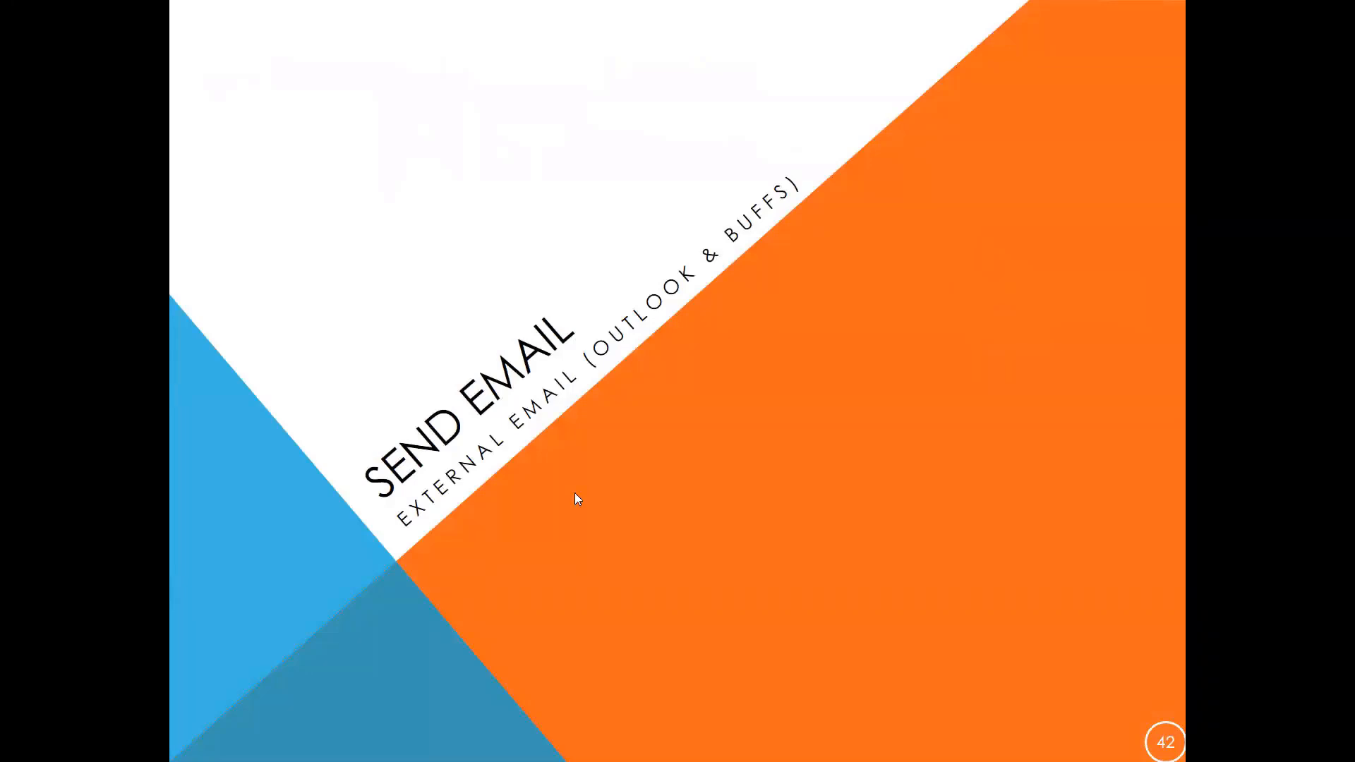
pyautogui.hotkey('alt', 'Tab')
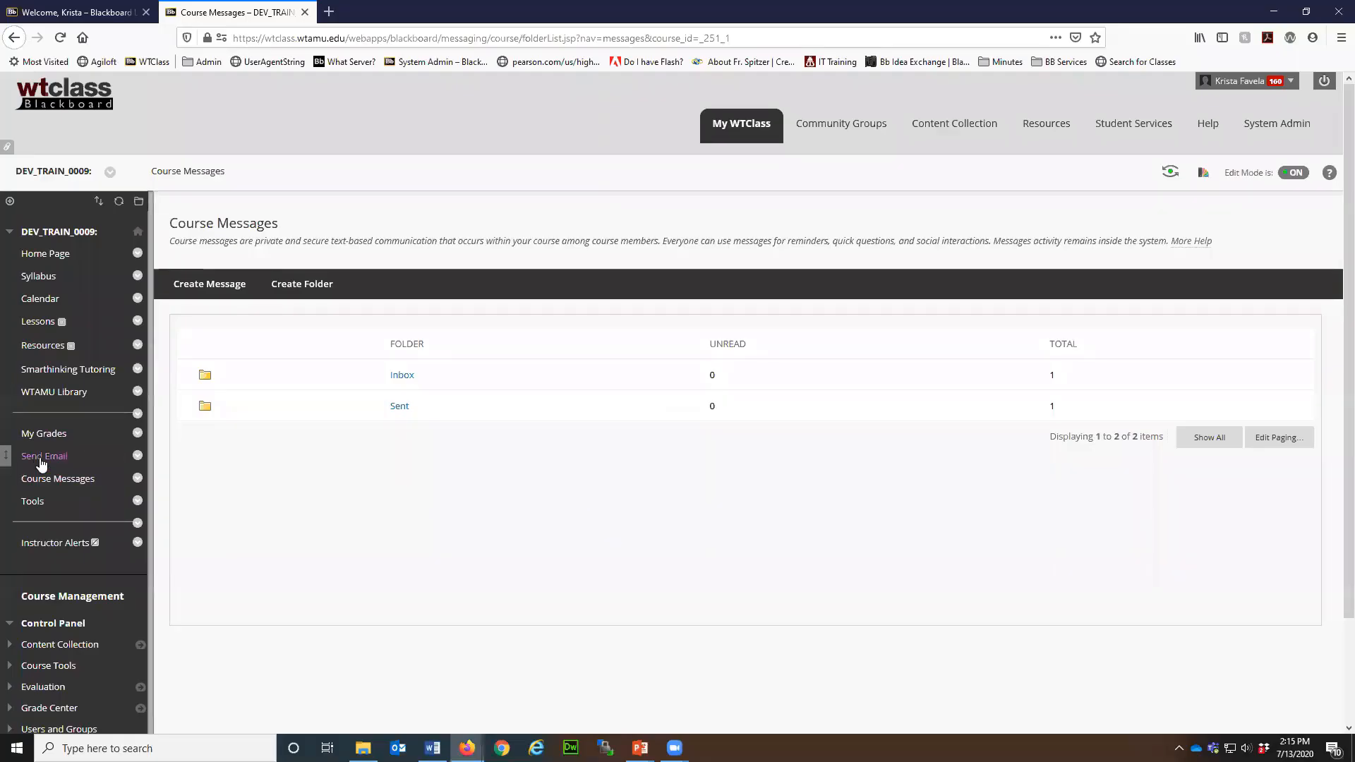
# Step: Start a course email to Single / Select Users, add the instructor as recipient and highlight the sender's bracketed email address
pyautogui.click(46, 457)
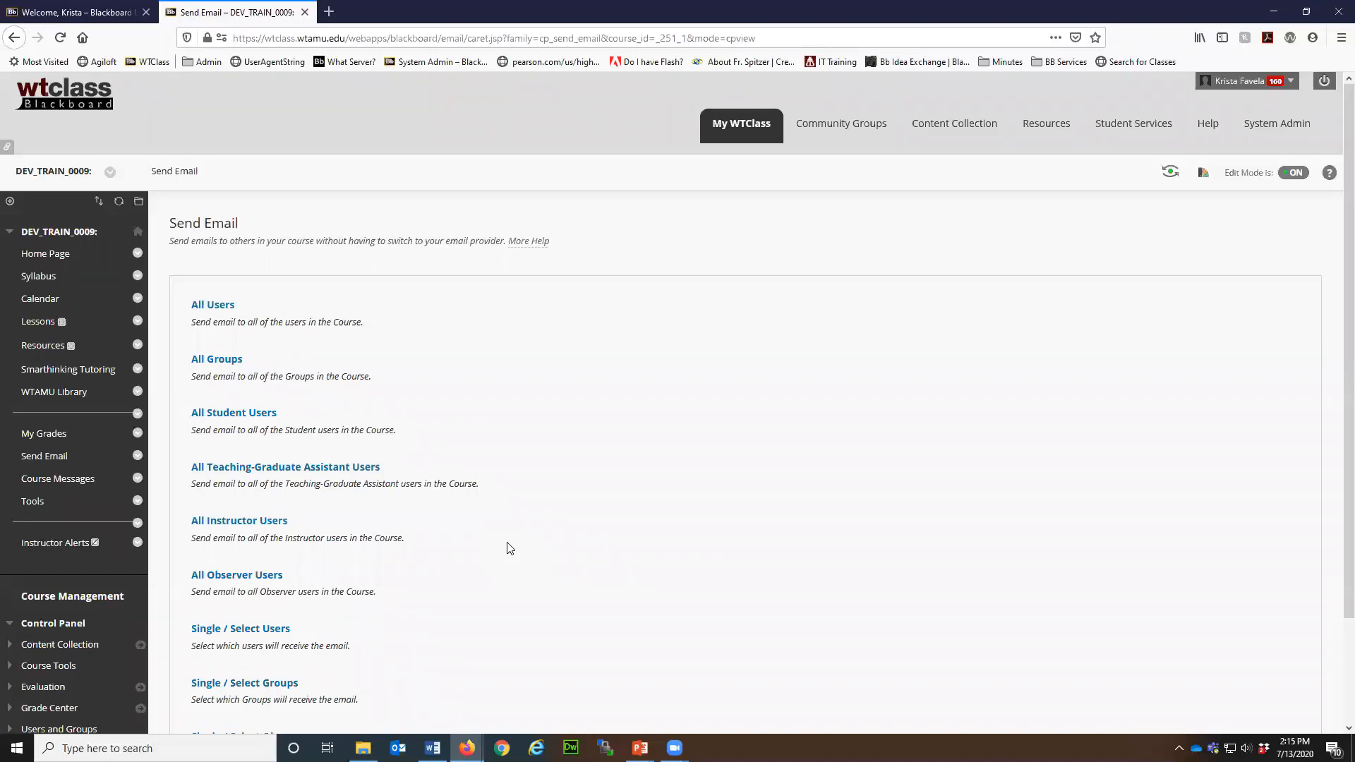
pyautogui.scroll(-3, 607, 536)
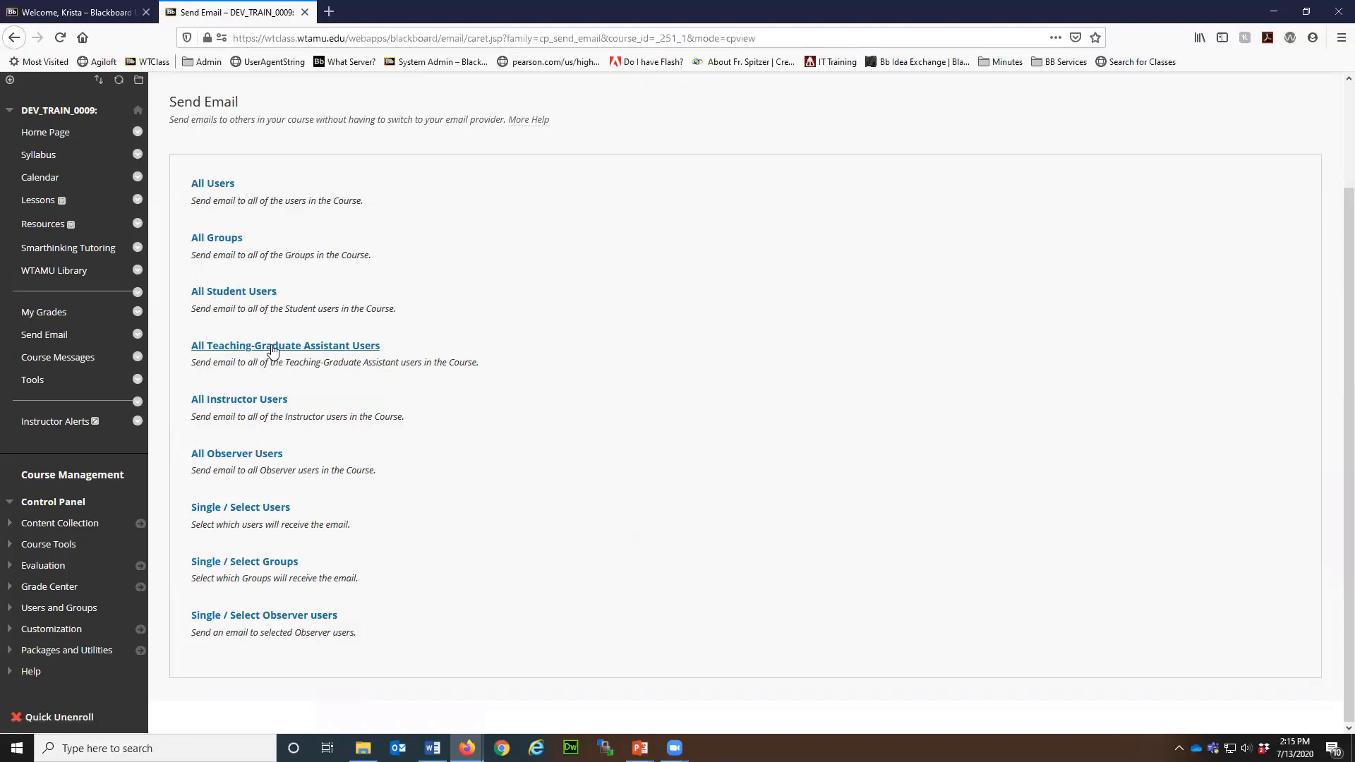
pyautogui.click(242, 513)
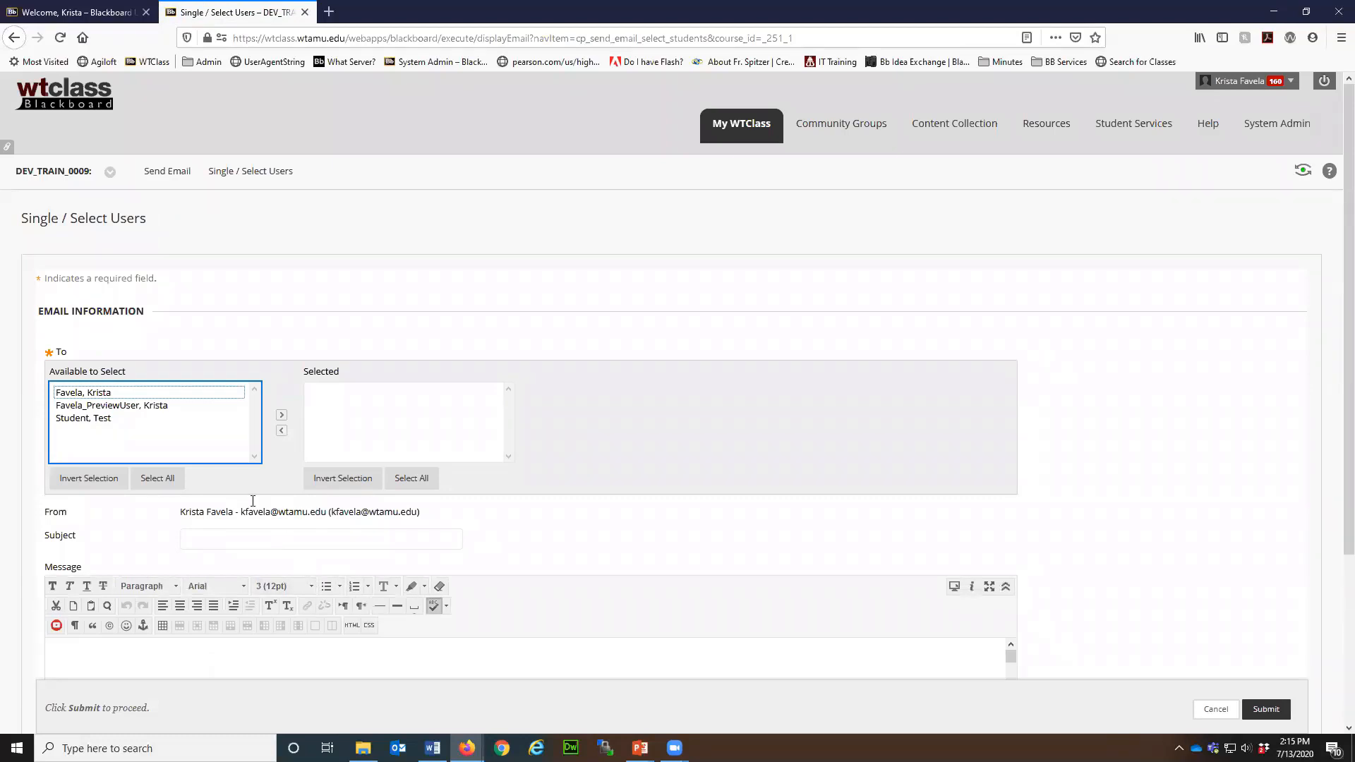
pyautogui.click(73, 394)
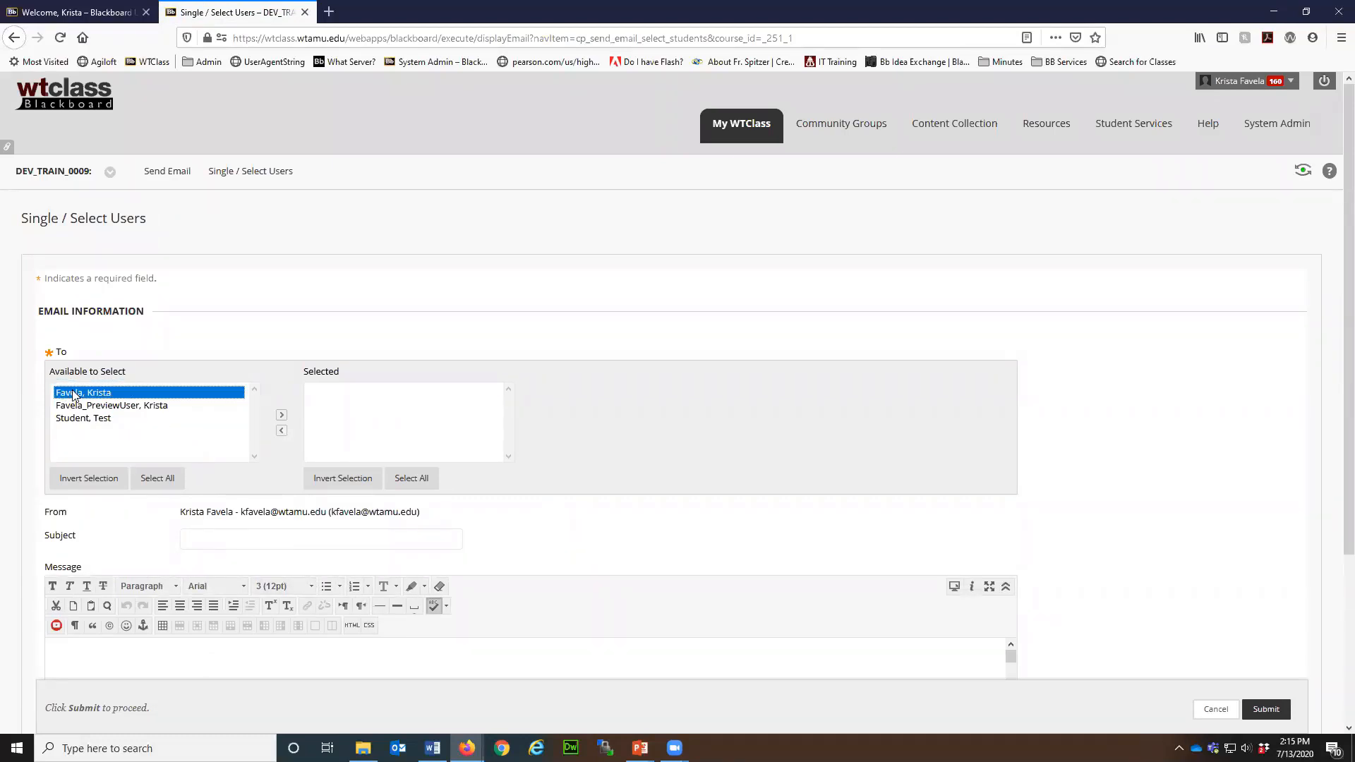
pyautogui.click(281, 419)
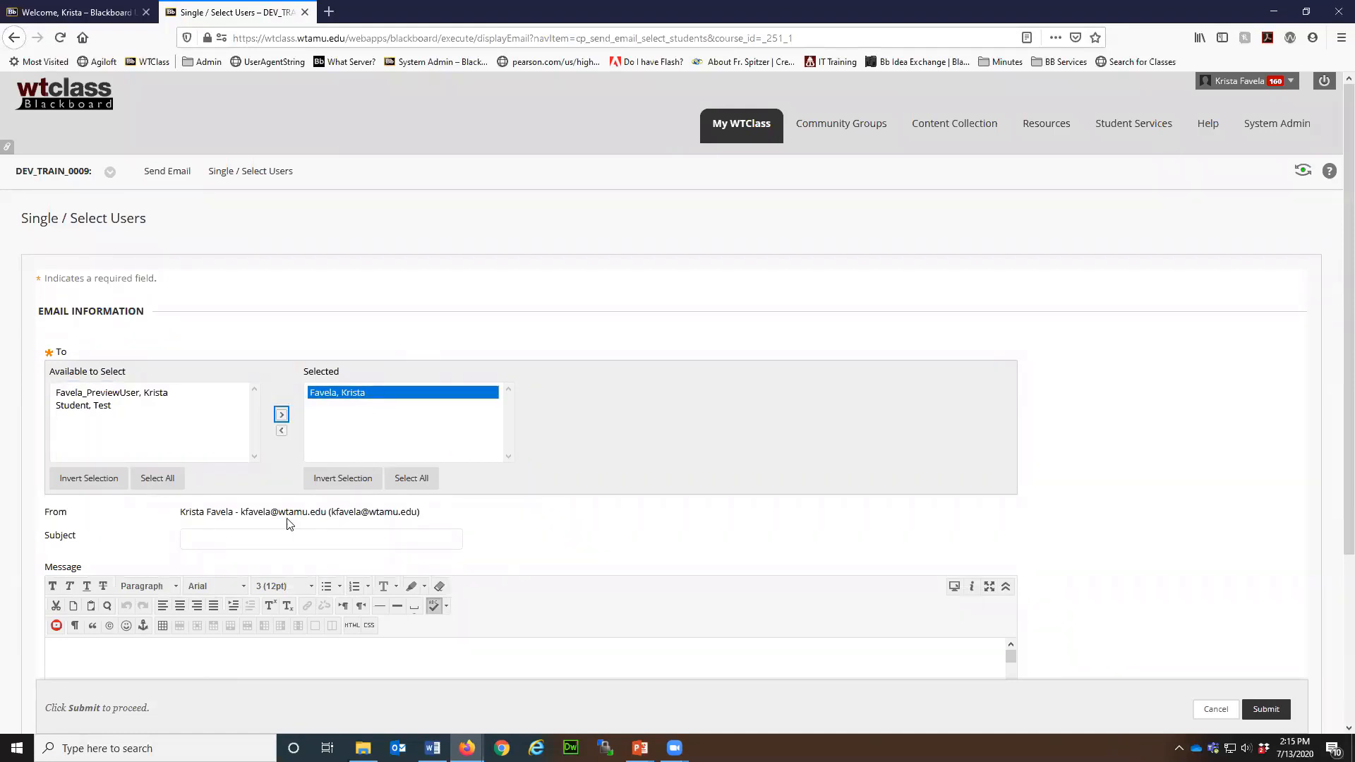
pyautogui.moveTo(330, 512); pyautogui.dragTo(424, 521)
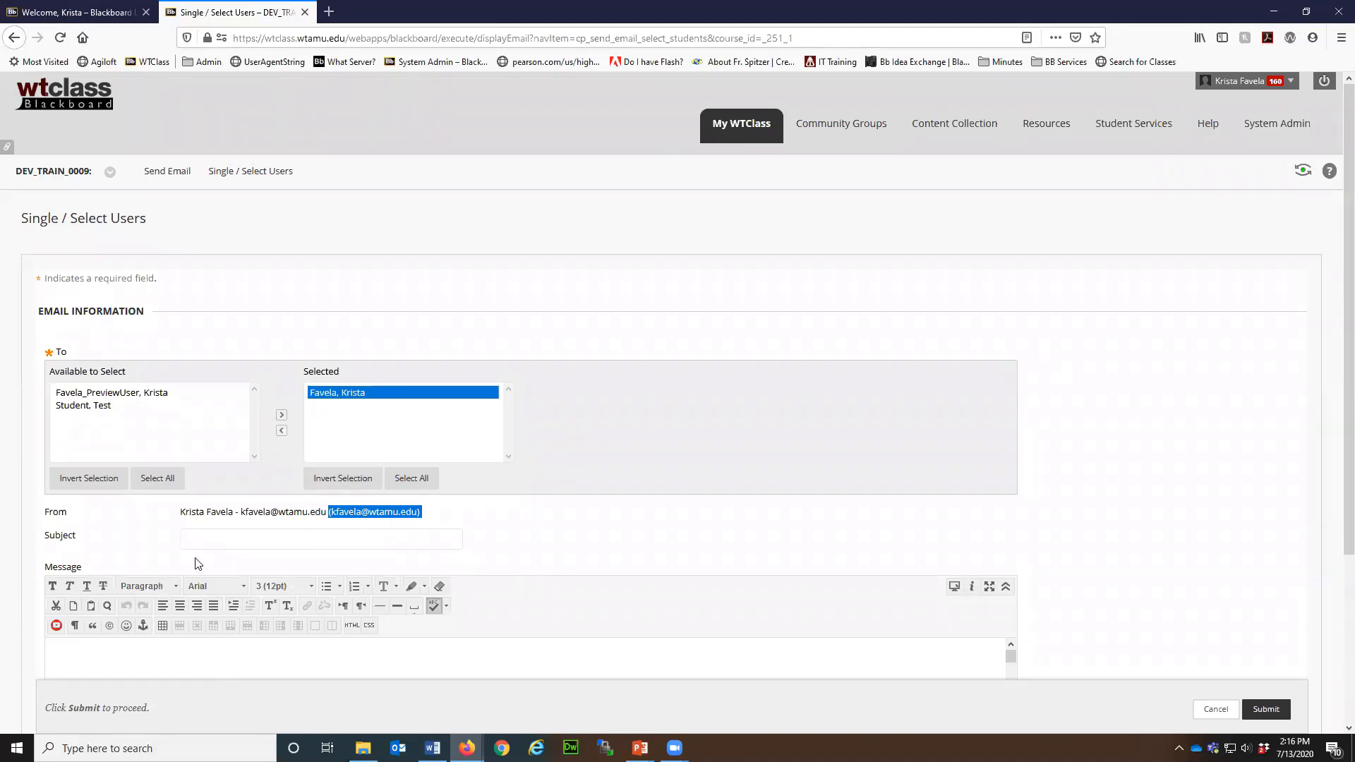
# Step: Give the email the subject "Training" and the message text "Hello"
pyautogui.click(232, 531)
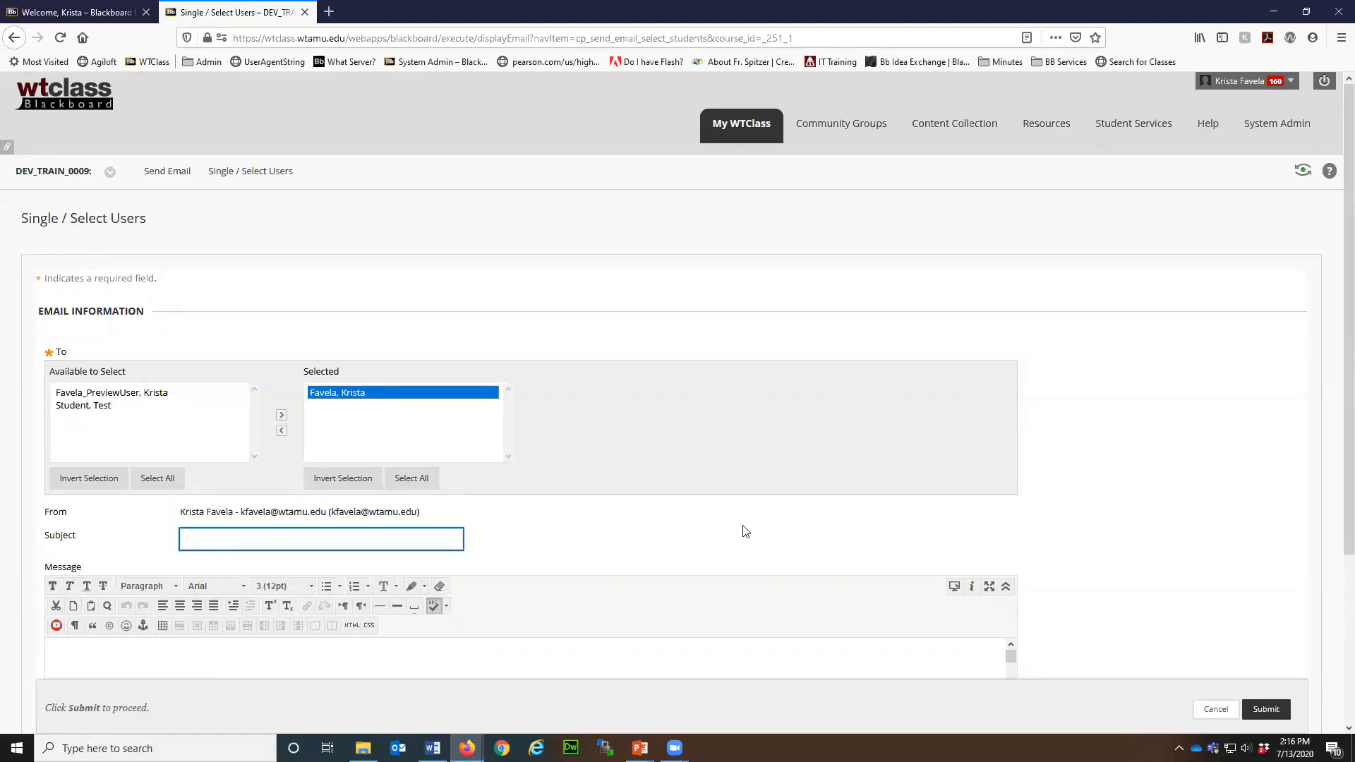
pyautogui.write('Training')
pyautogui.click(755, 645)
pyautogui.write('He')
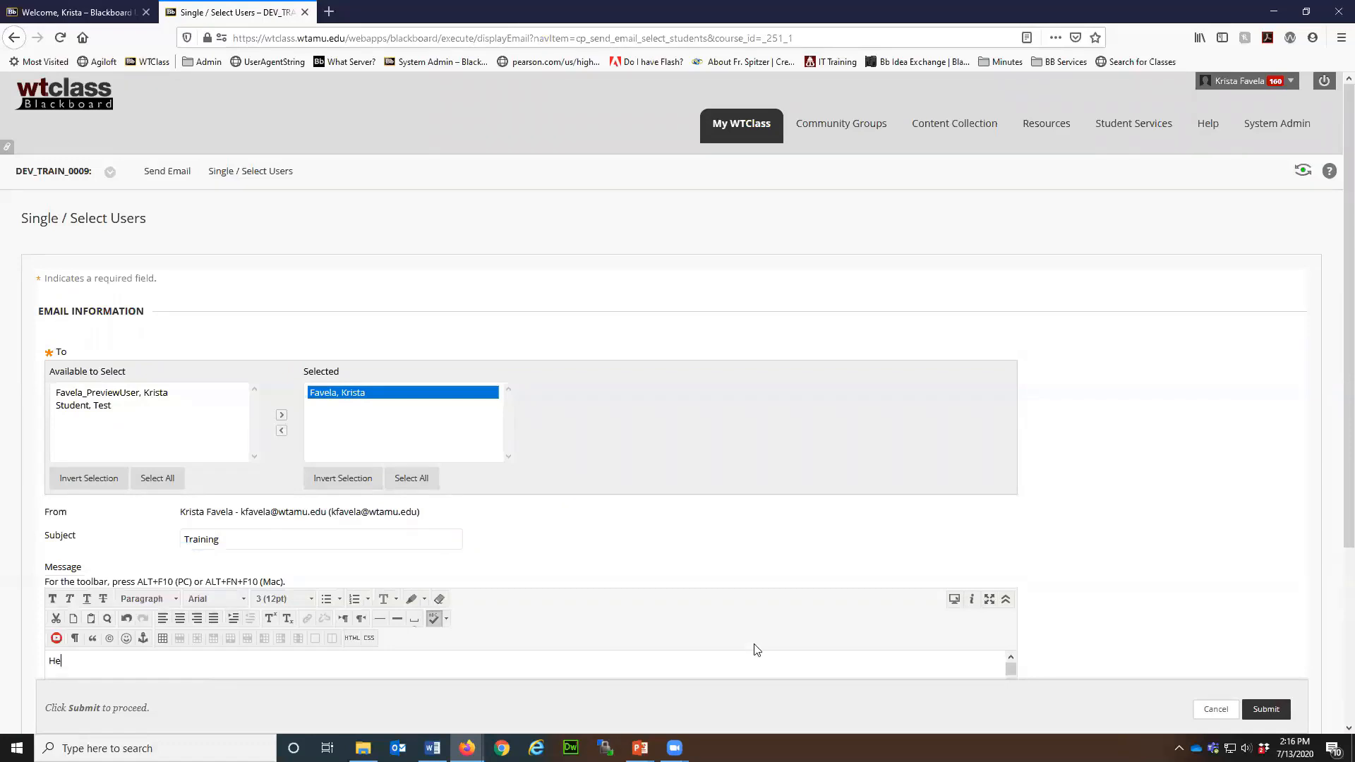
pyautogui.write('llo')
# Step: Send the Training email without a return receipt or attachment
pyautogui.scroll(-3, 769, 554)
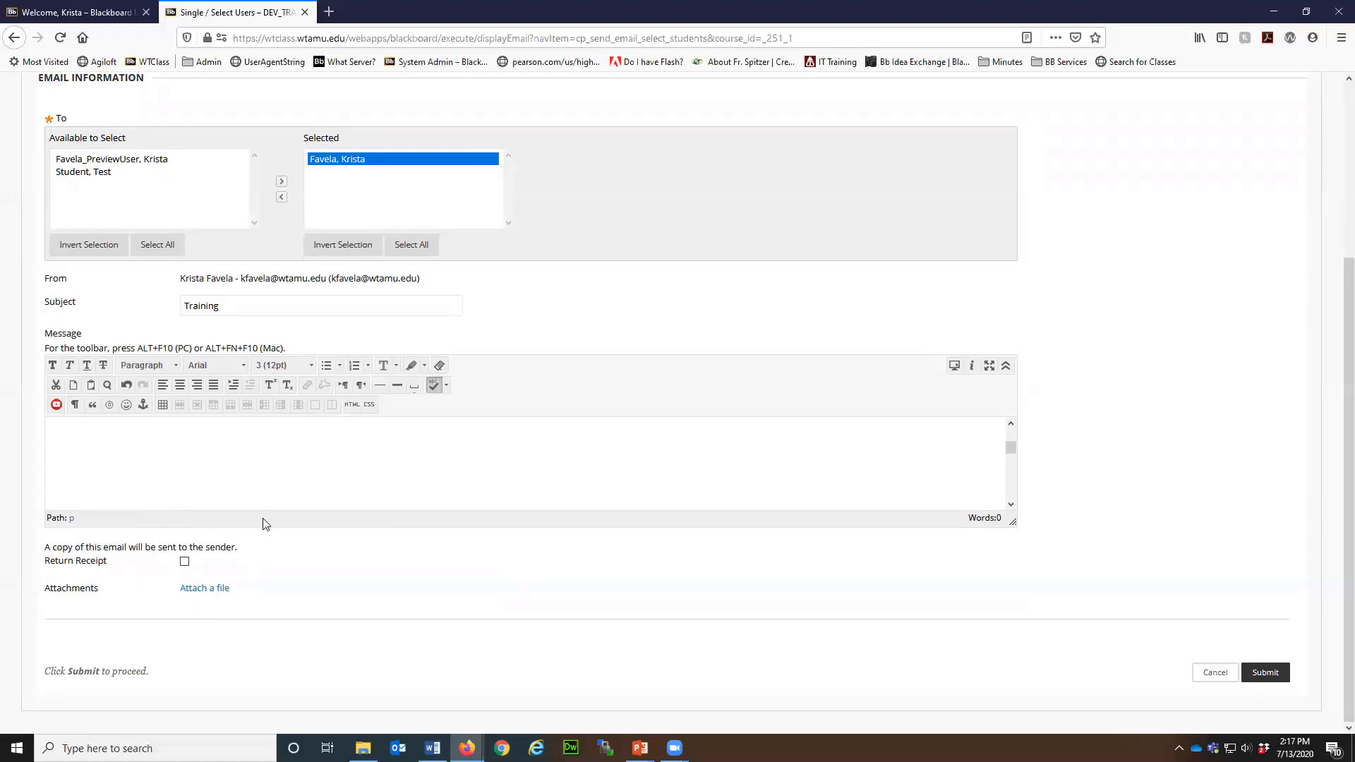
pyautogui.click(1267, 673)
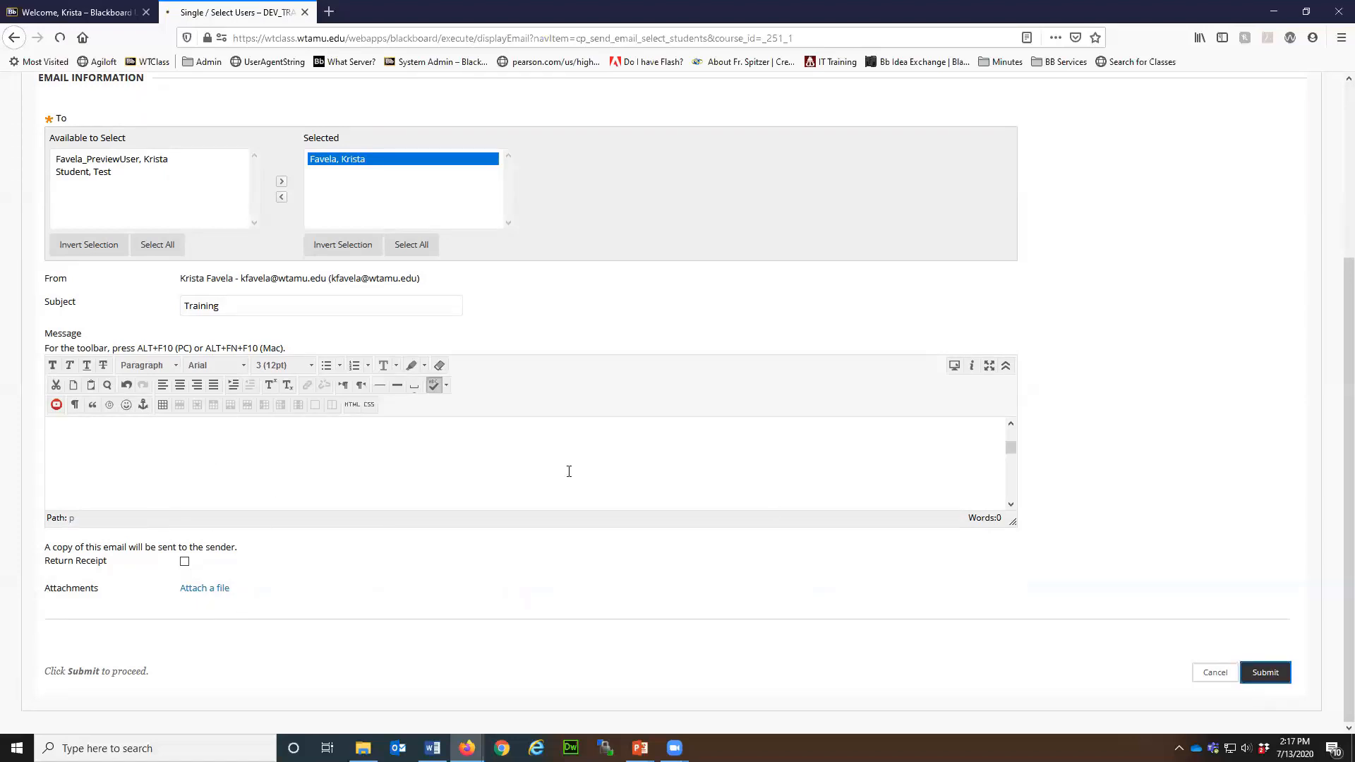
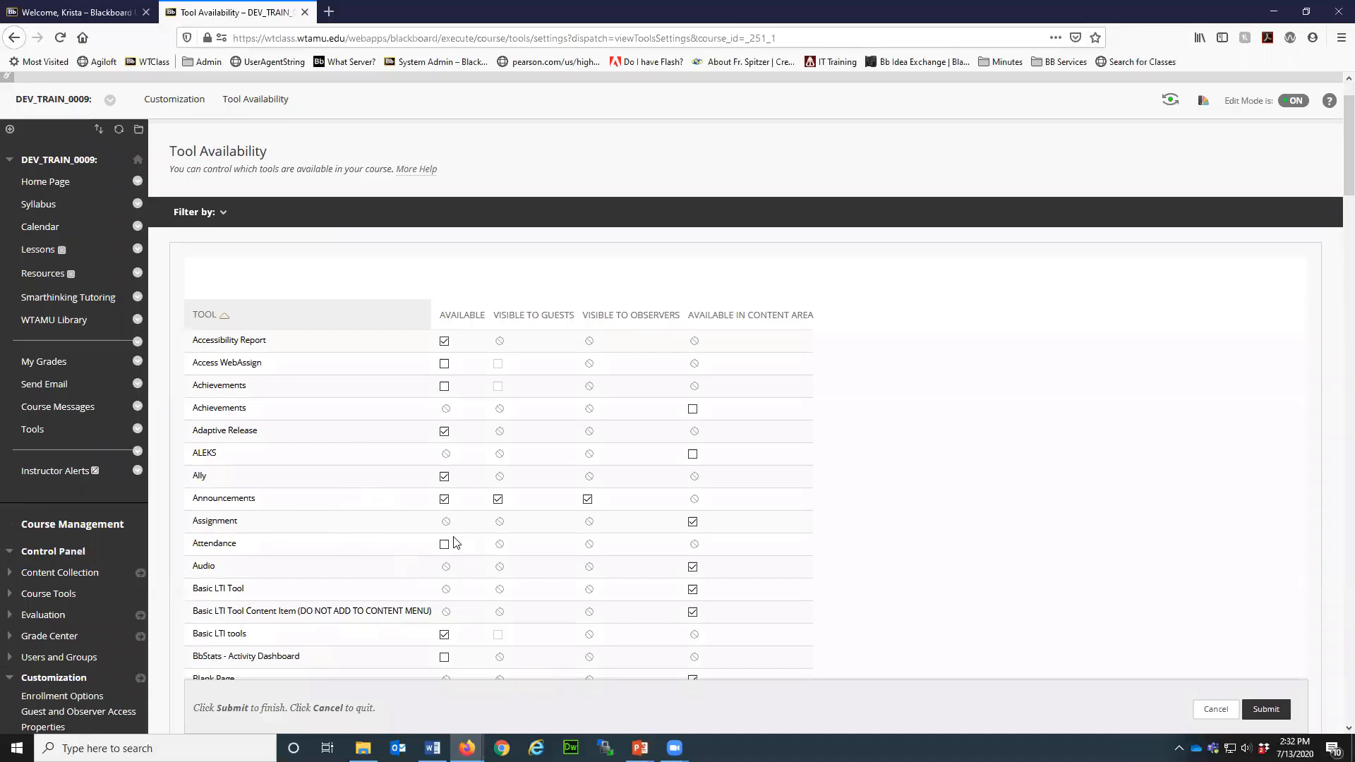
# Step: Make the Attendance tool available in the course, submit the tool settings and open Attendance from the course tools
pyautogui.click(444, 544)
pyautogui.click(1267, 710)
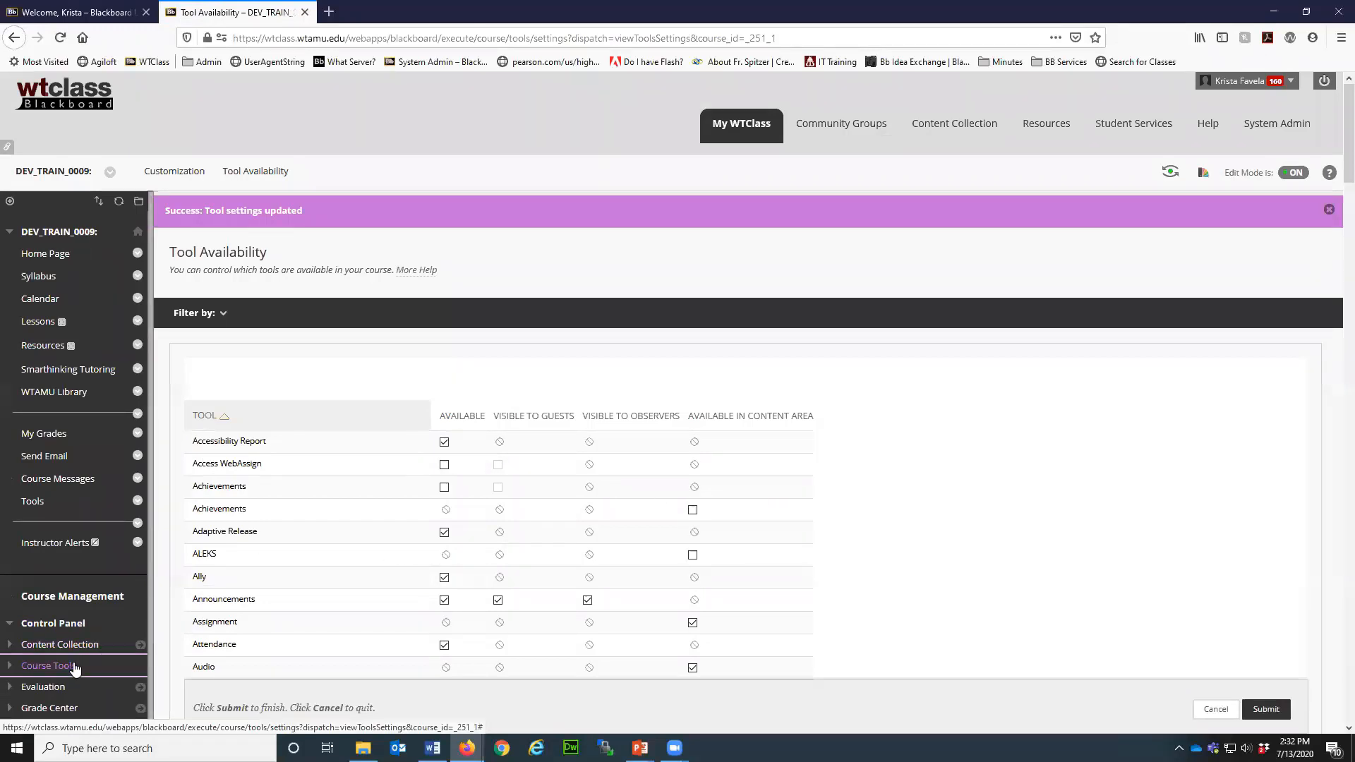
pyautogui.click(50, 665)
pyautogui.scroll(-3, 82, 564)
pyautogui.scroll(-2, 82, 553)
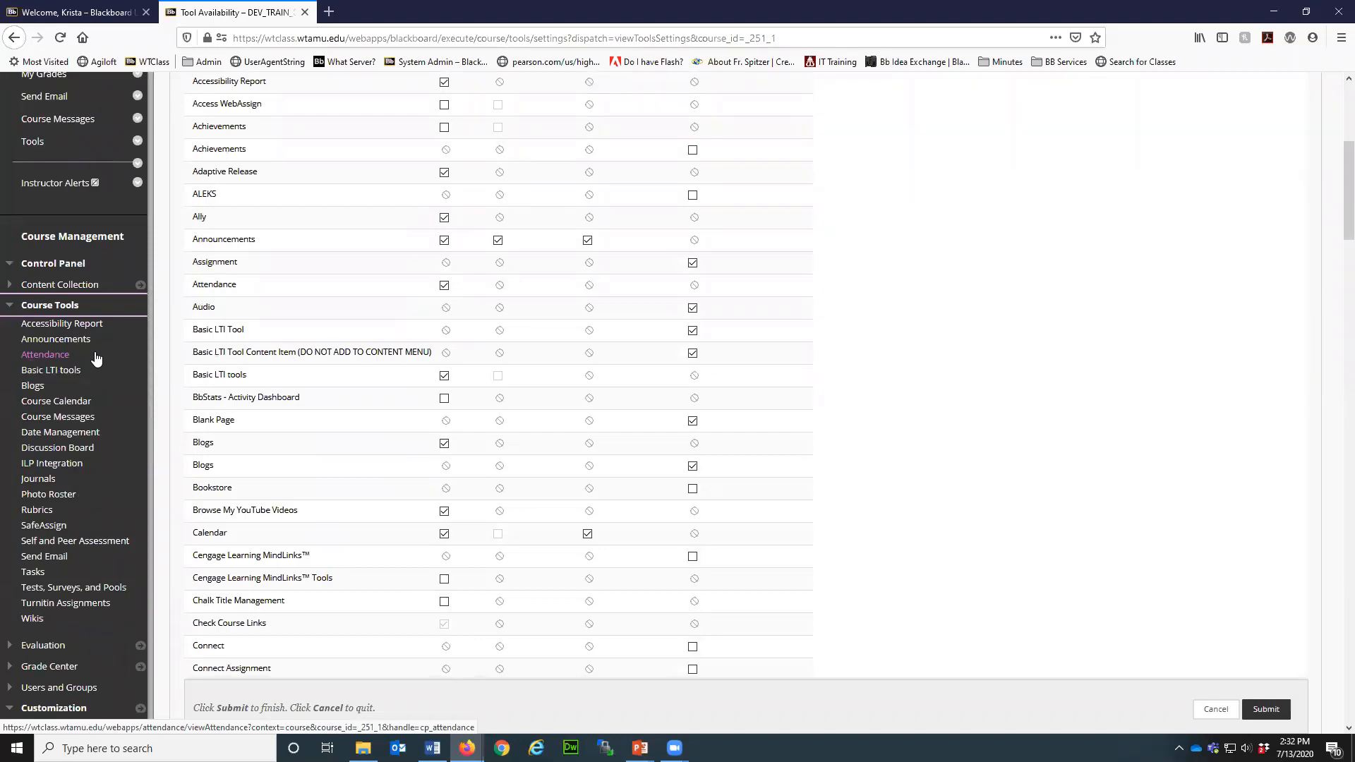
pyautogui.click(46, 357)
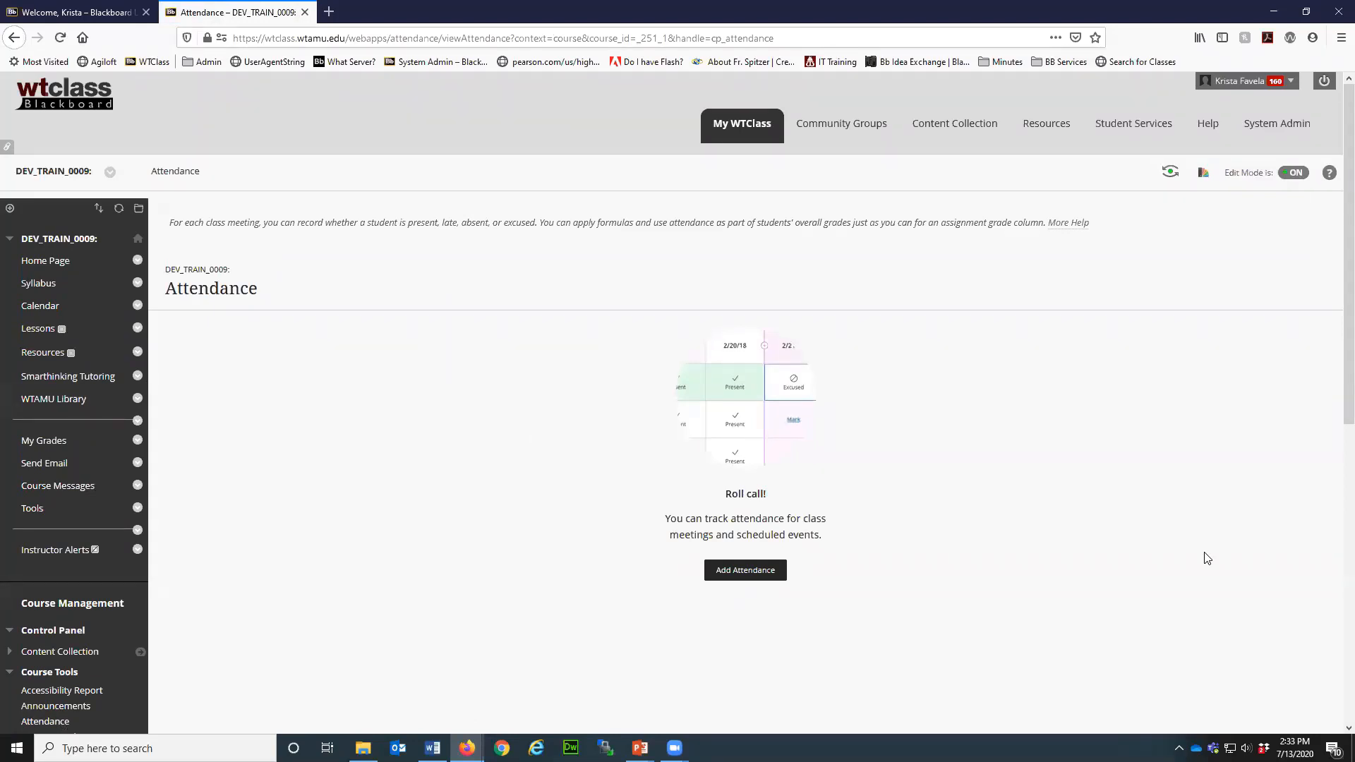
# Step: Start adding attendance and set the Late grade to 50% in the grade schema
pyautogui.click(738, 573)
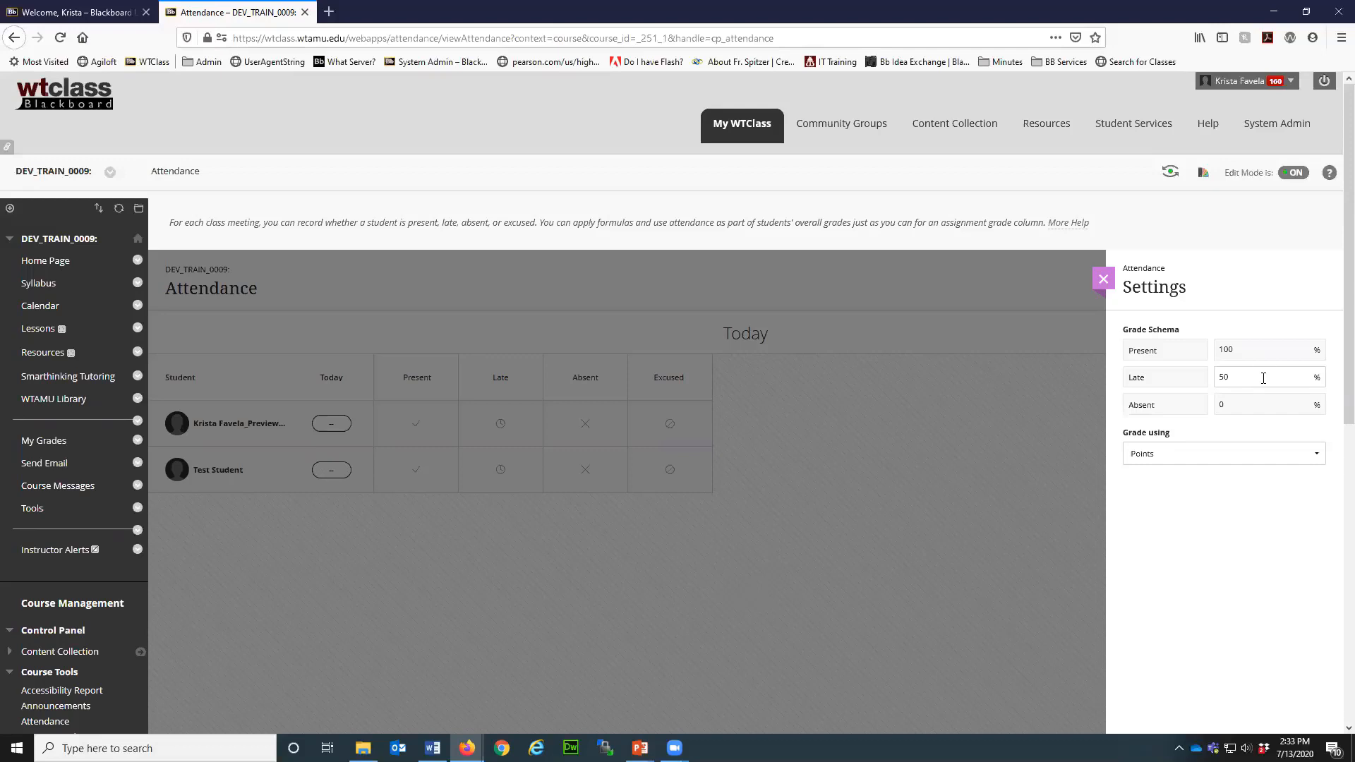
pyautogui.doubleClick(1220, 376)
pyautogui.write('100')
pyautogui.press('BackSpace')
pyautogui.press('BackSpace')
pyautogui.write('50')
pyautogui.click(1283, 431)
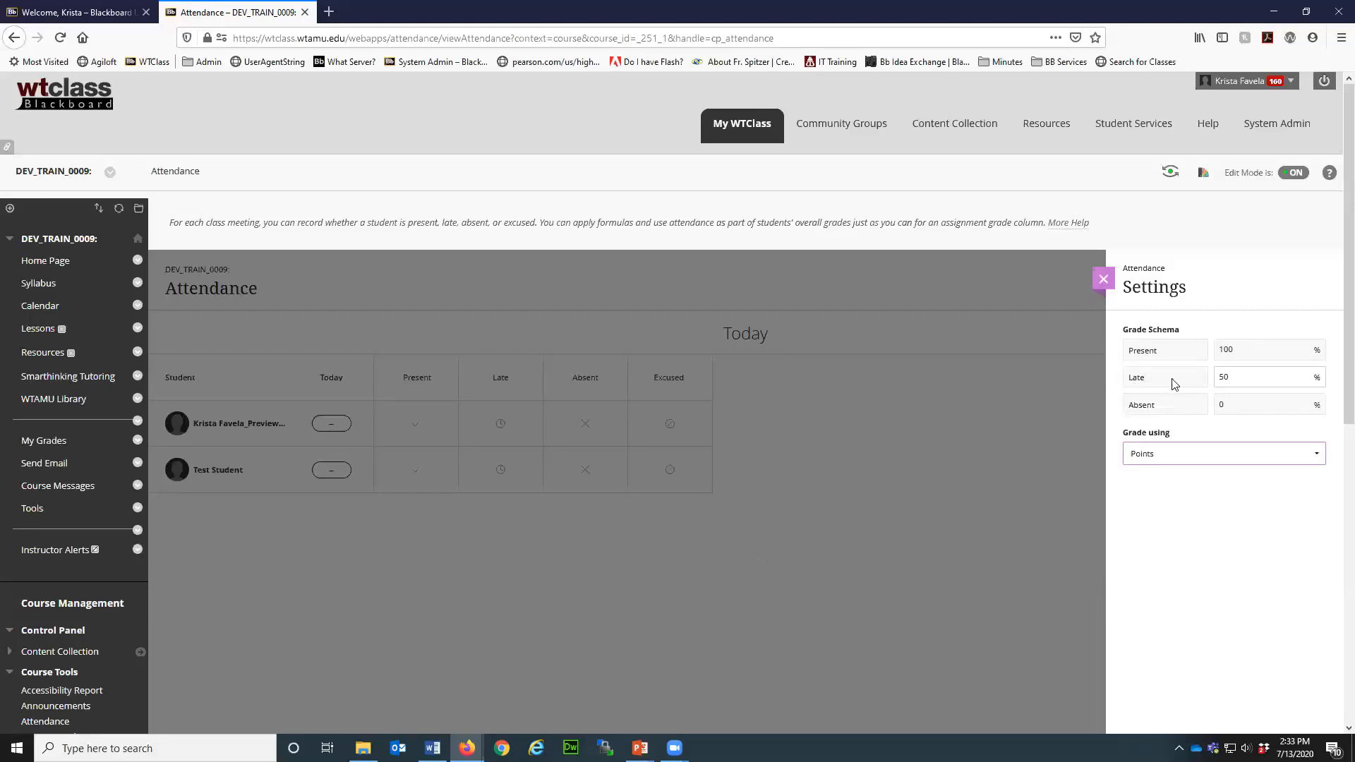
# Step: Examine the Late percentage and the Grade using options, then close the attendance settings
pyautogui.moveTo(1270, 372); pyautogui.dragTo(1194, 371)
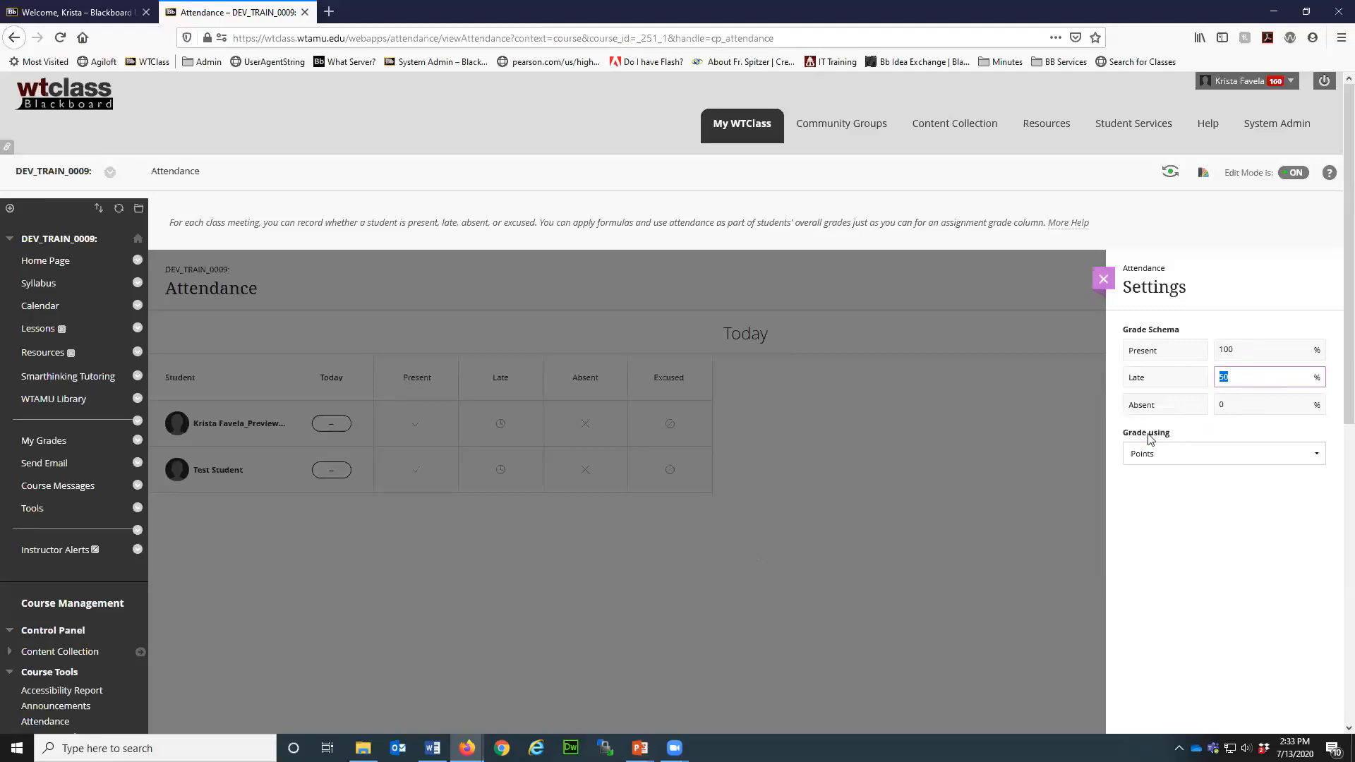
pyautogui.click(1321, 456)
pyautogui.click(1320, 457)
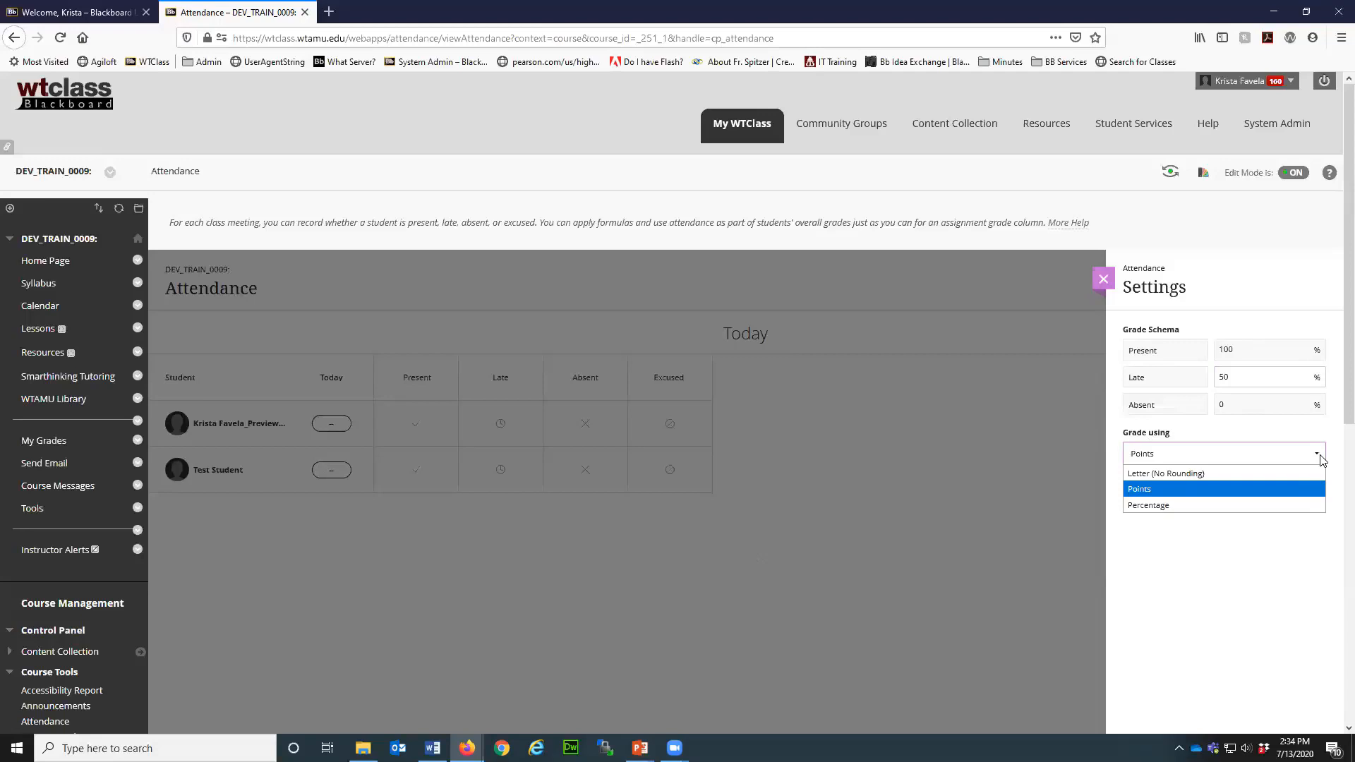
pyautogui.click(1310, 585)
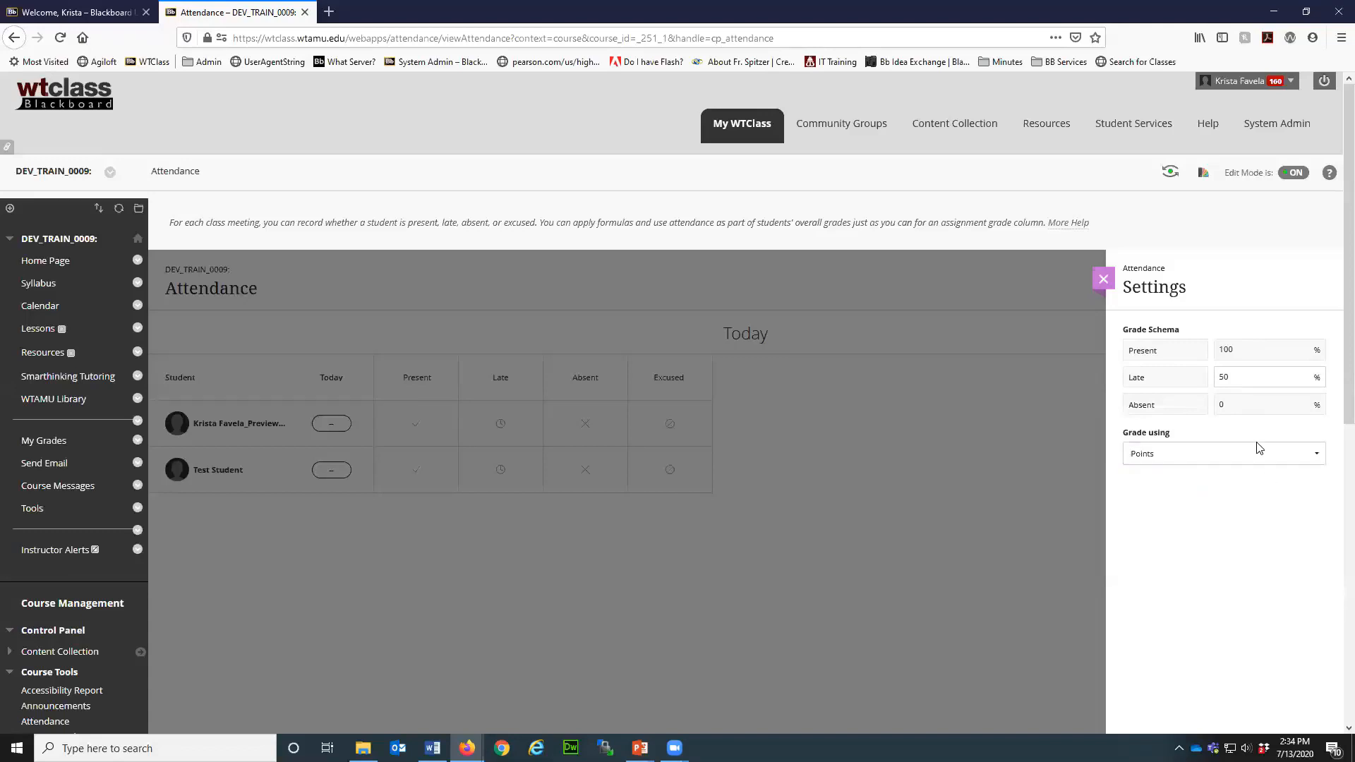
pyautogui.click(1102, 281)
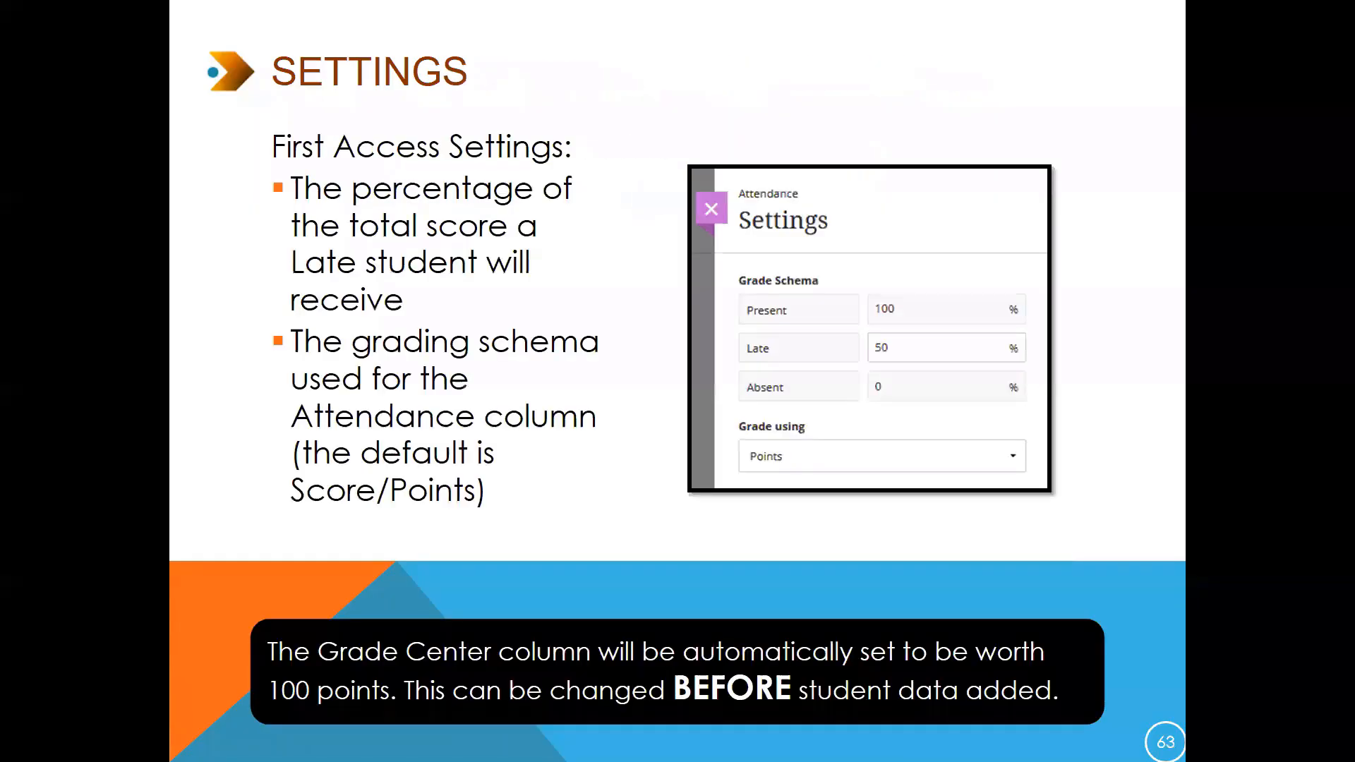
# Step: Advance the slide show, return to Blackboard and mark the preview user present and Test Student absent, then late, for today's meeting
pyautogui.press('Right')
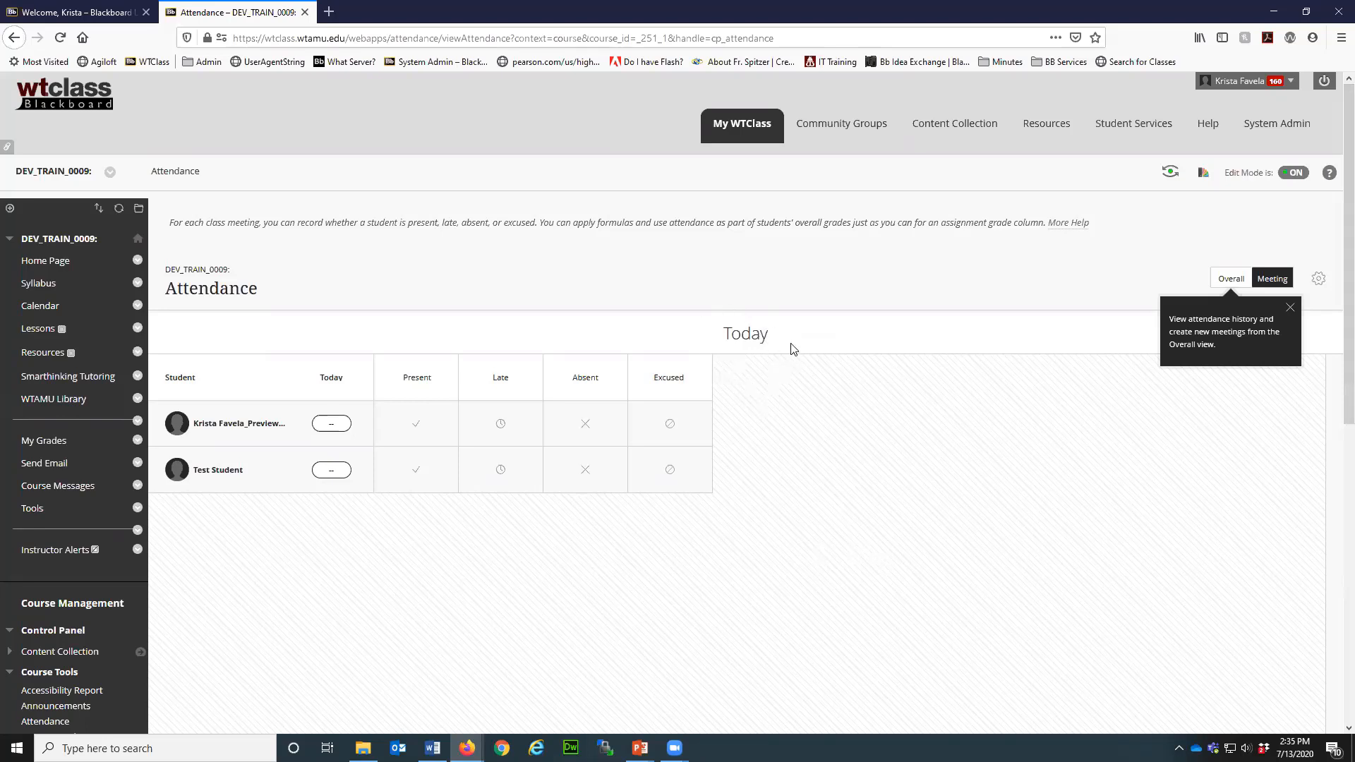
pyautogui.click(415, 428)
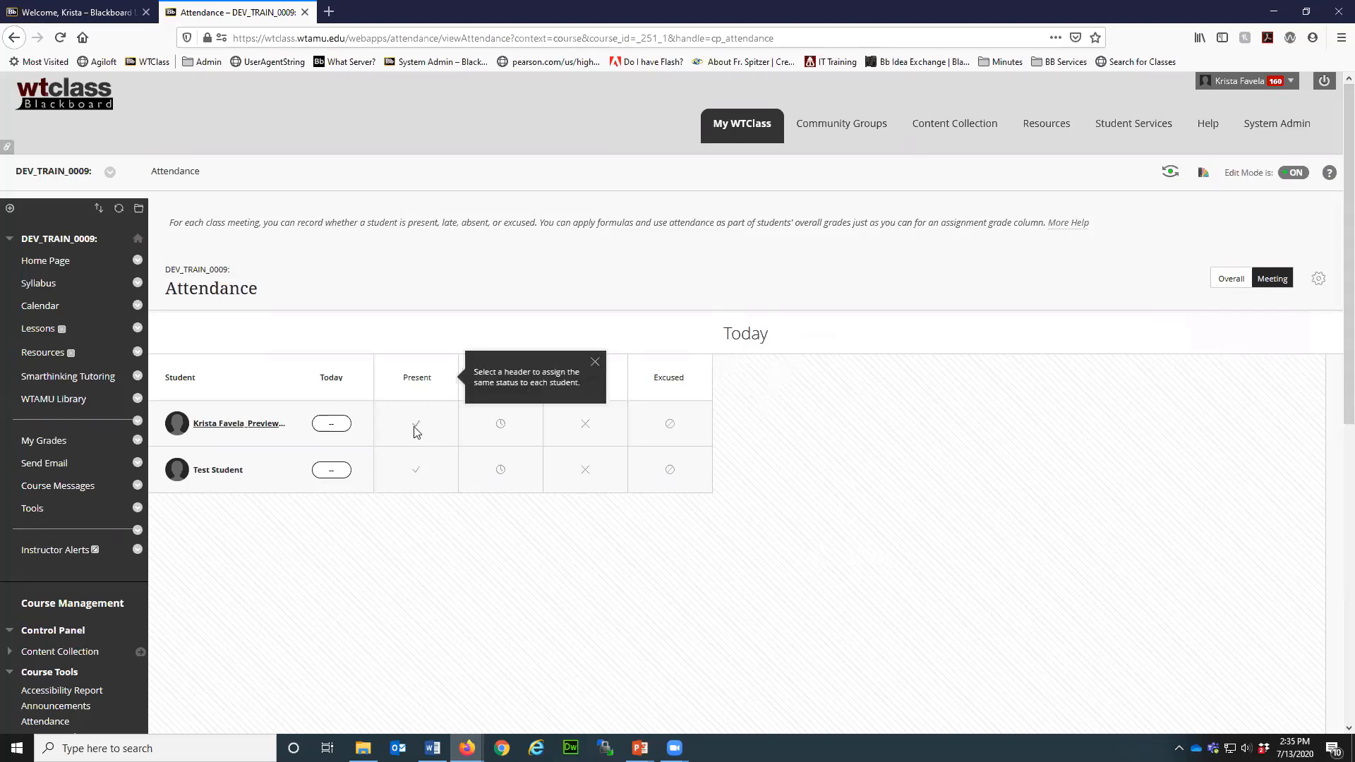
pyautogui.click(416, 429)
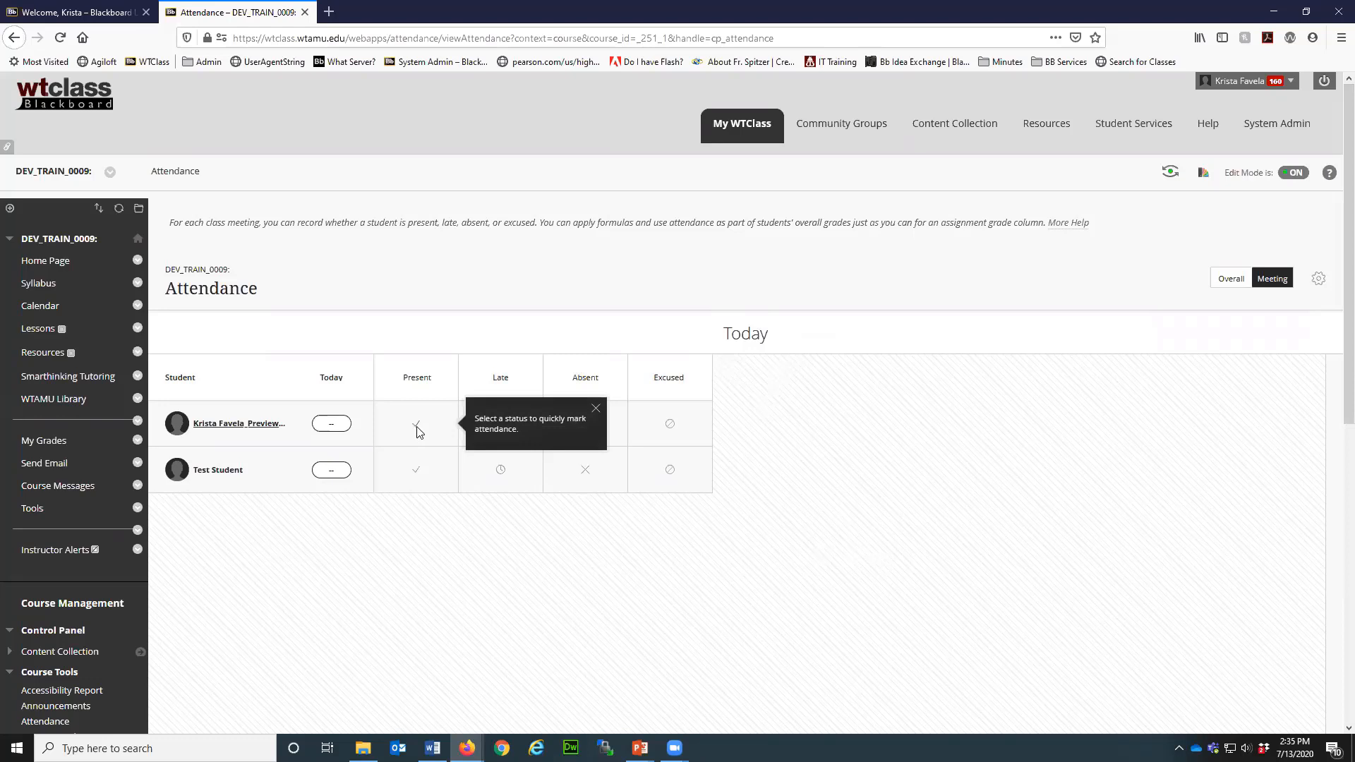
pyautogui.click(416, 428)
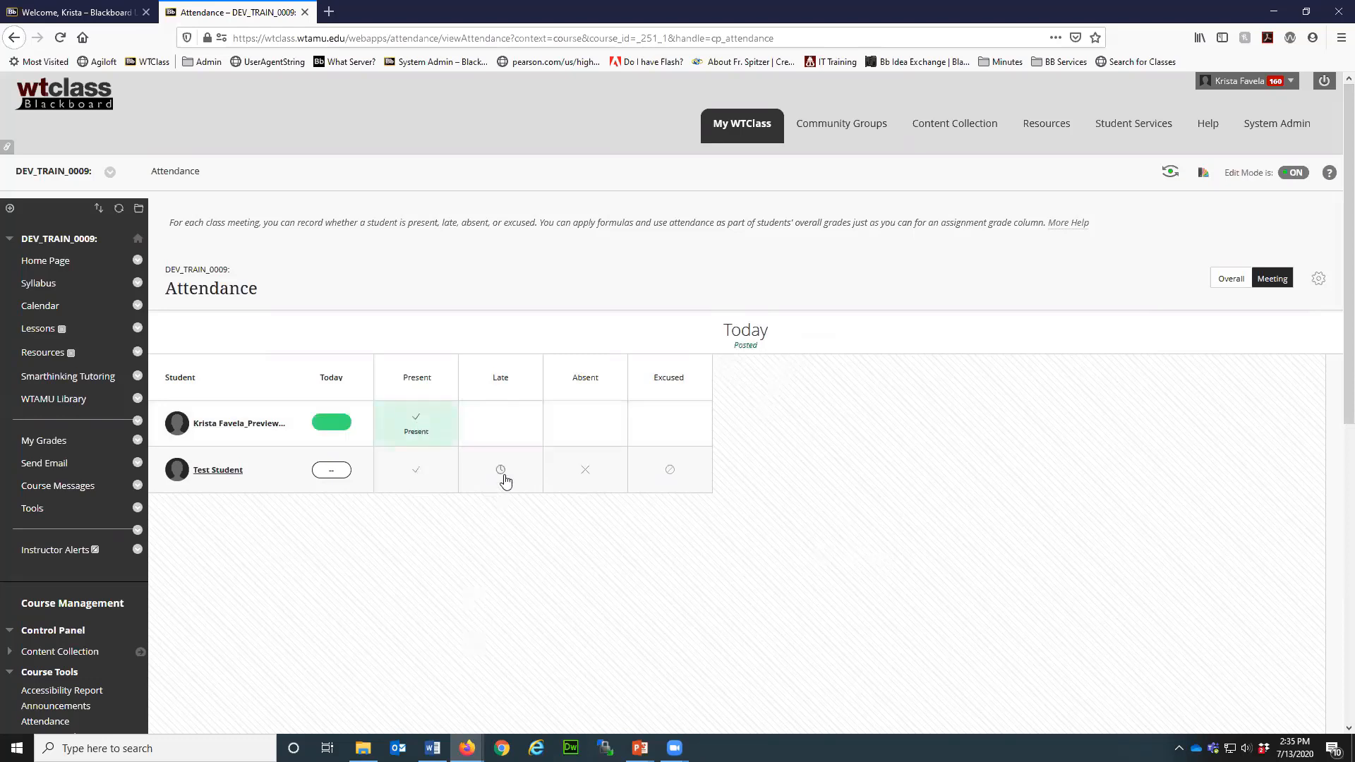
pyautogui.click(586, 471)
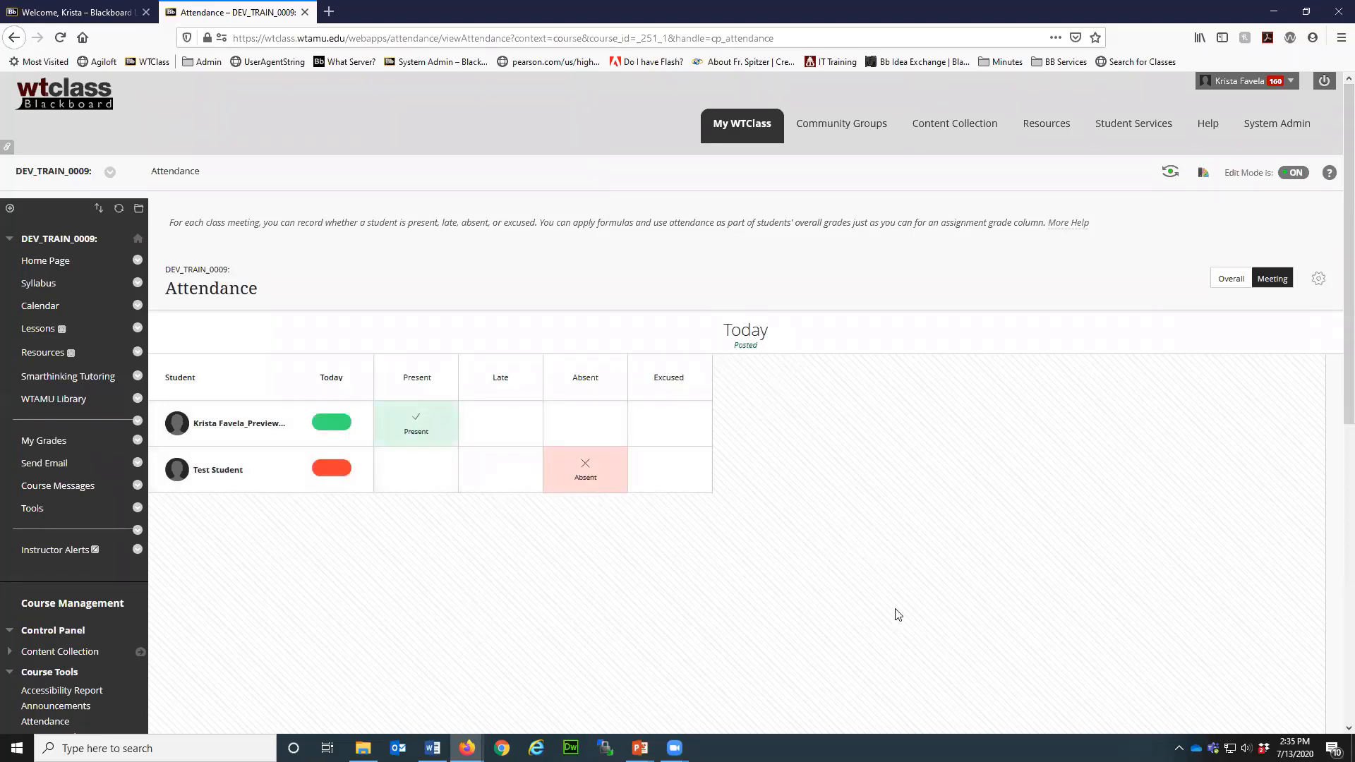
pyautogui.click(500, 471)
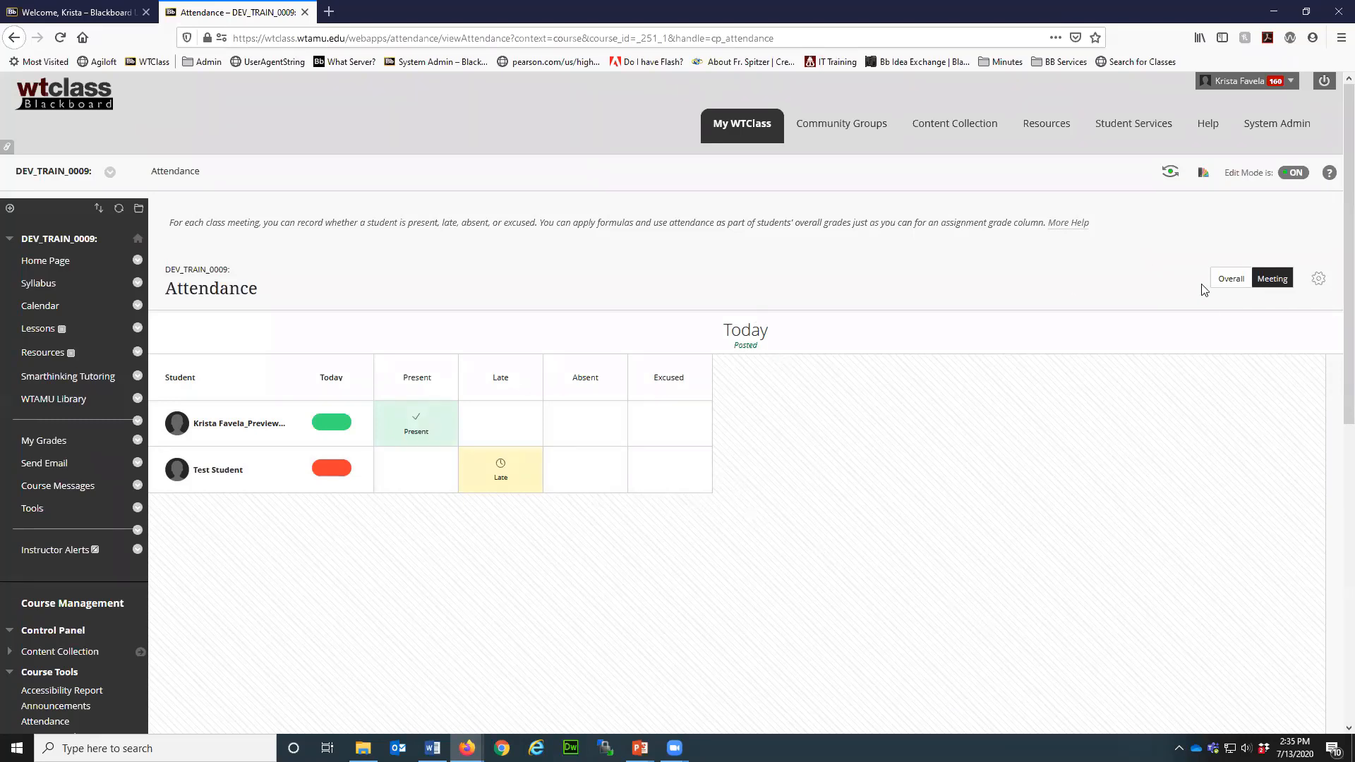
# Step: Switch attendance to the Overall view and examine the options available for today's meeting
pyautogui.click(1232, 280)
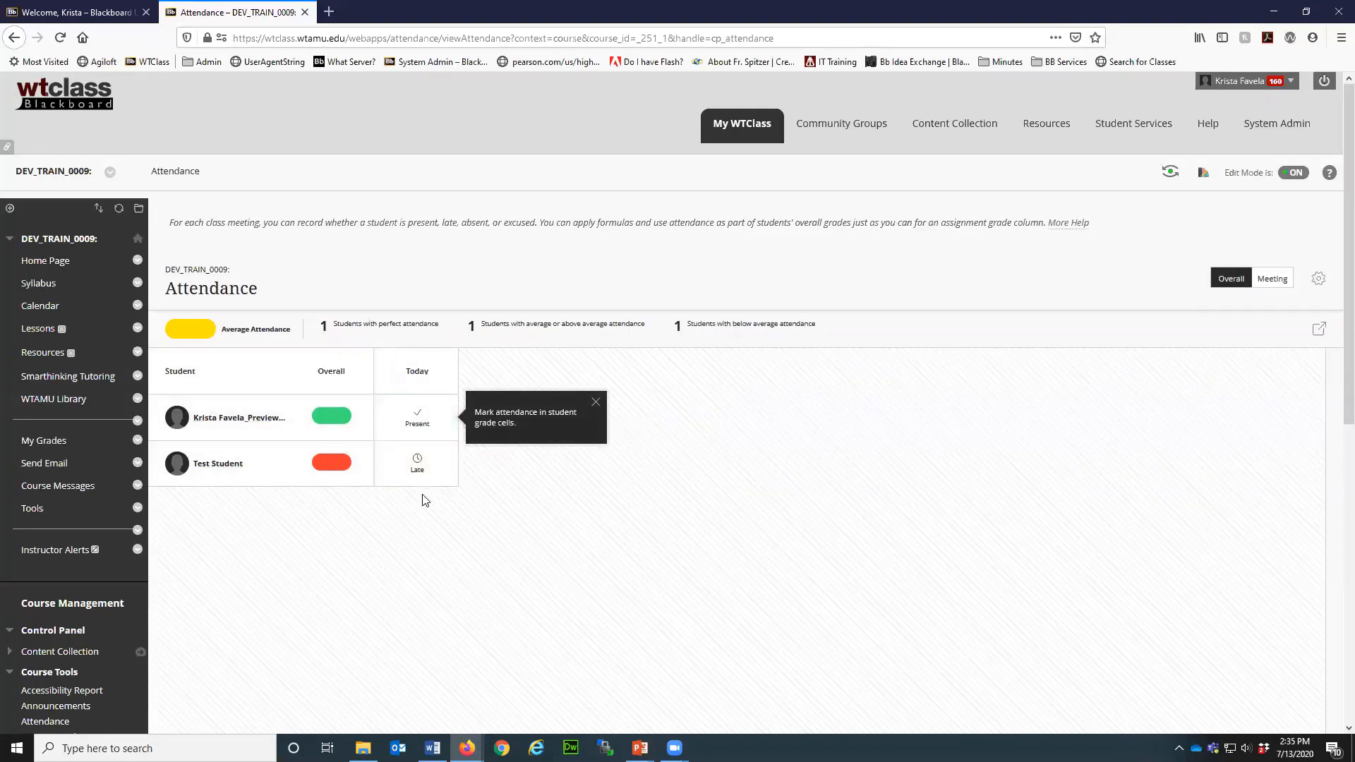
pyautogui.click(430, 379)
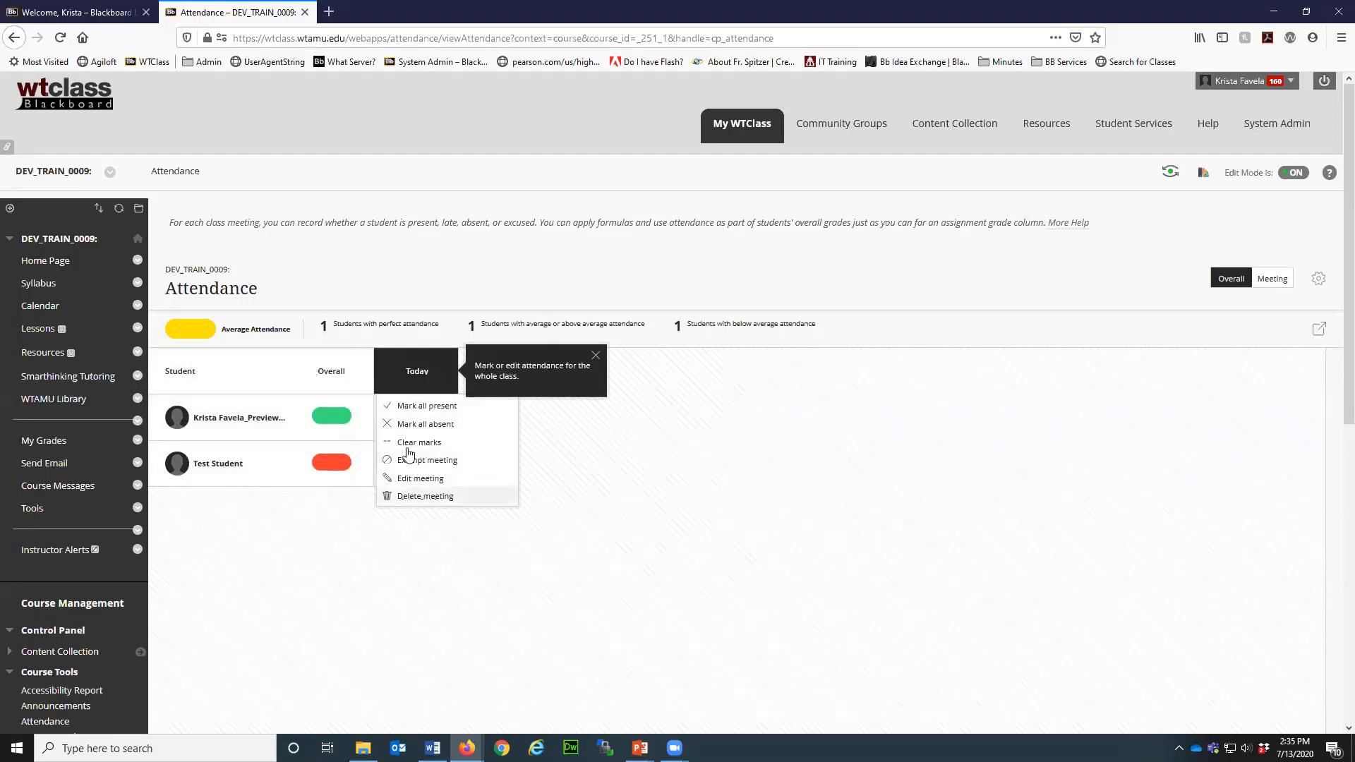
pyautogui.click(682, 548)
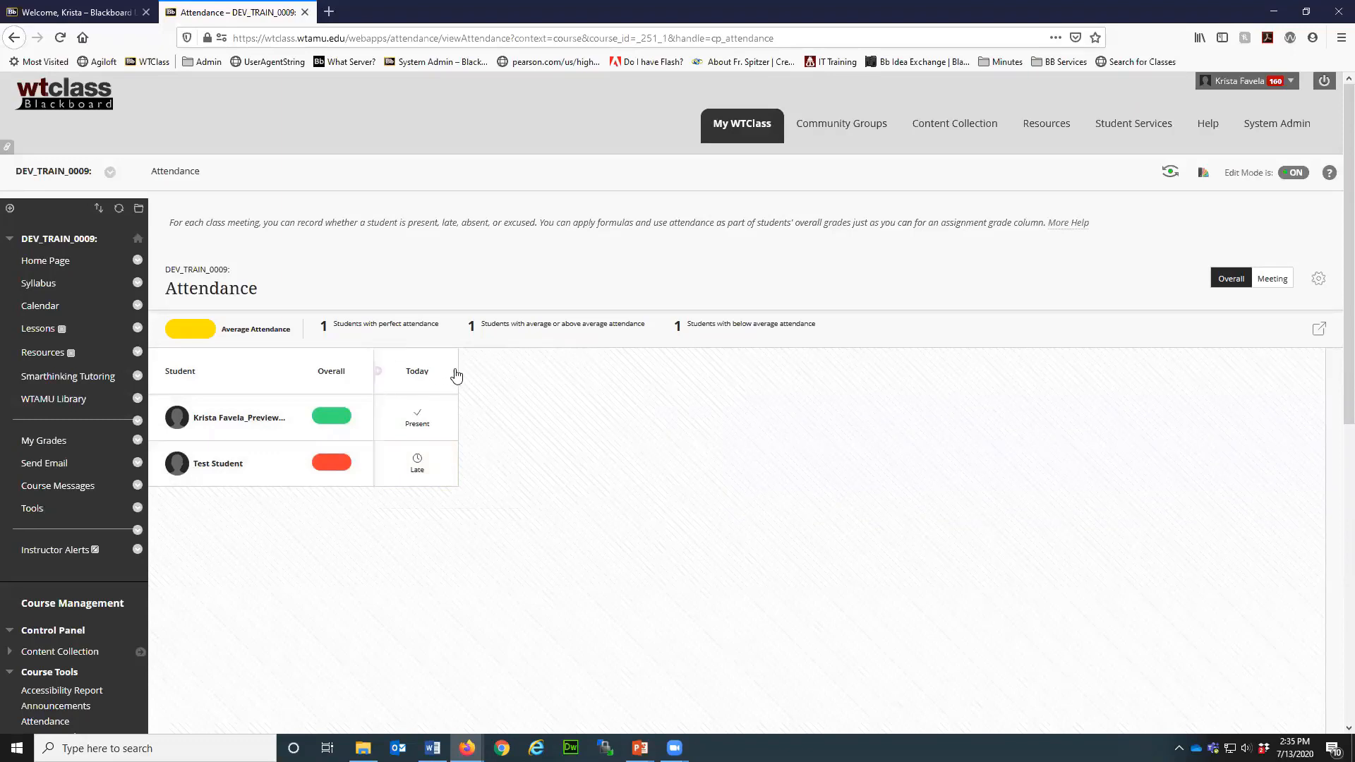
# Step: Insert an additional meeting column between Overall and Today and change its meeting date to another day in July 2020
pyautogui.click(378, 372)
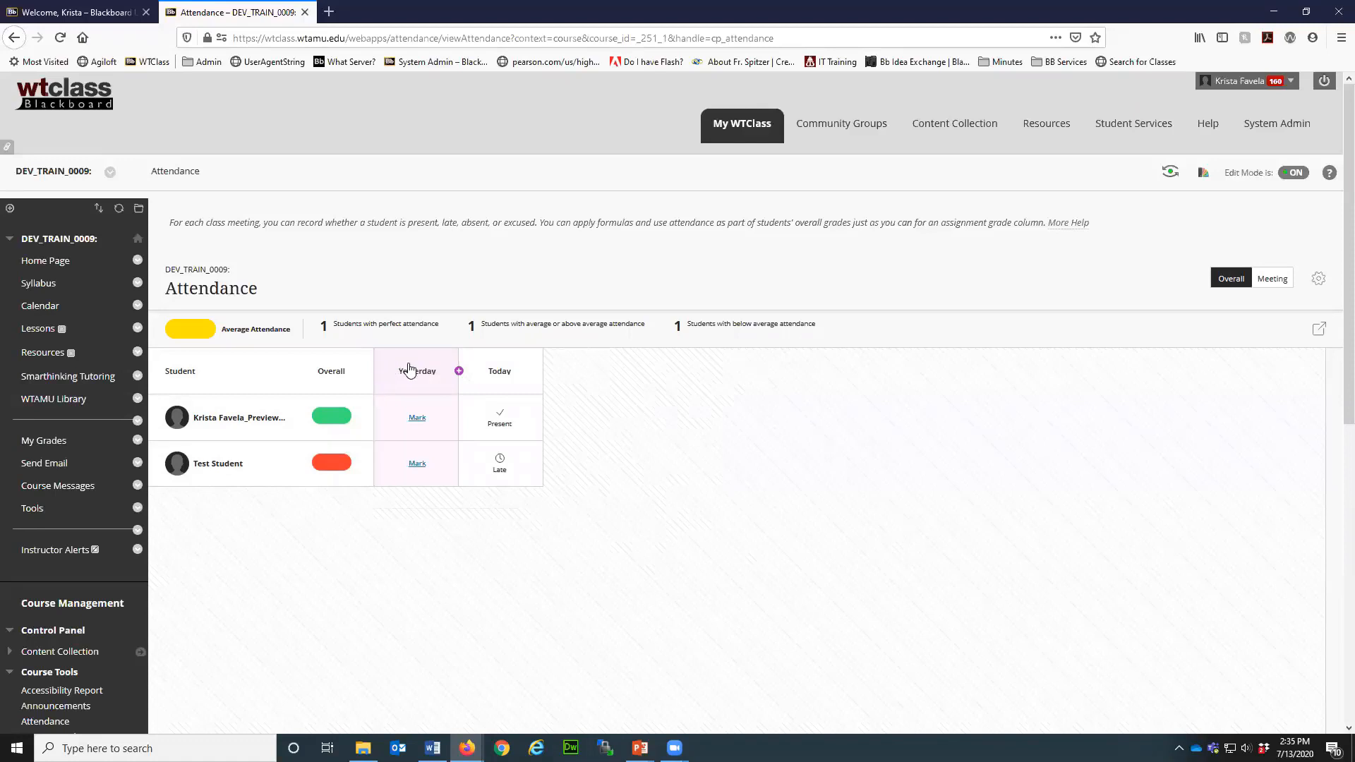
pyautogui.click(419, 376)
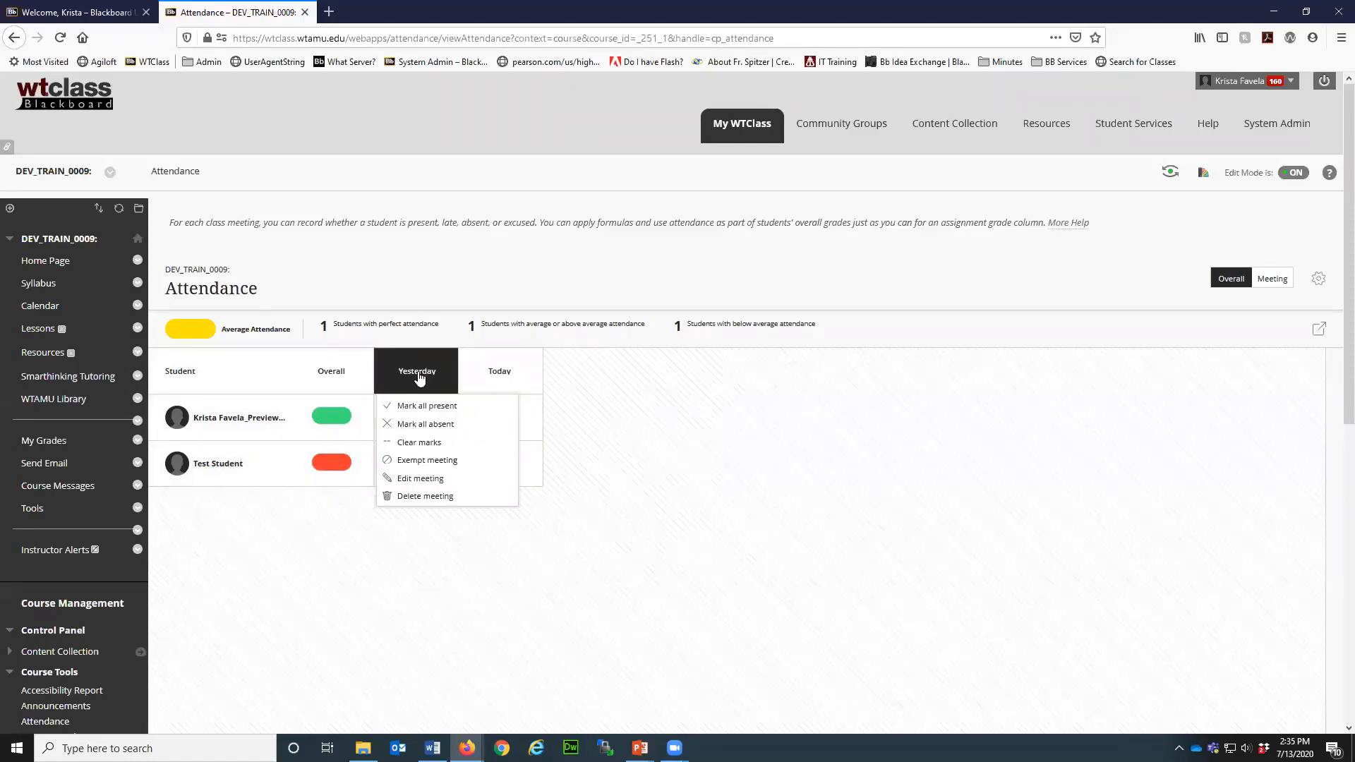
pyautogui.click(405, 479)
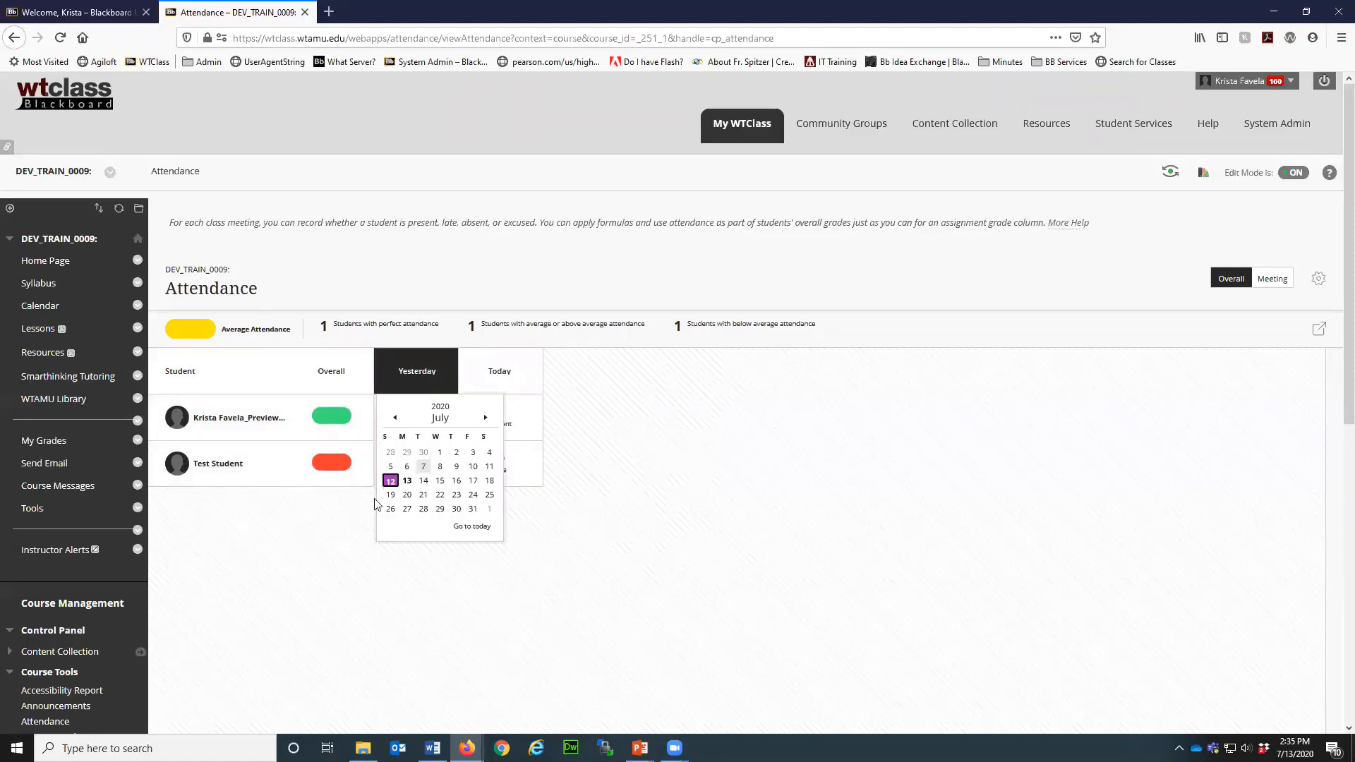
pyautogui.click(472, 478)
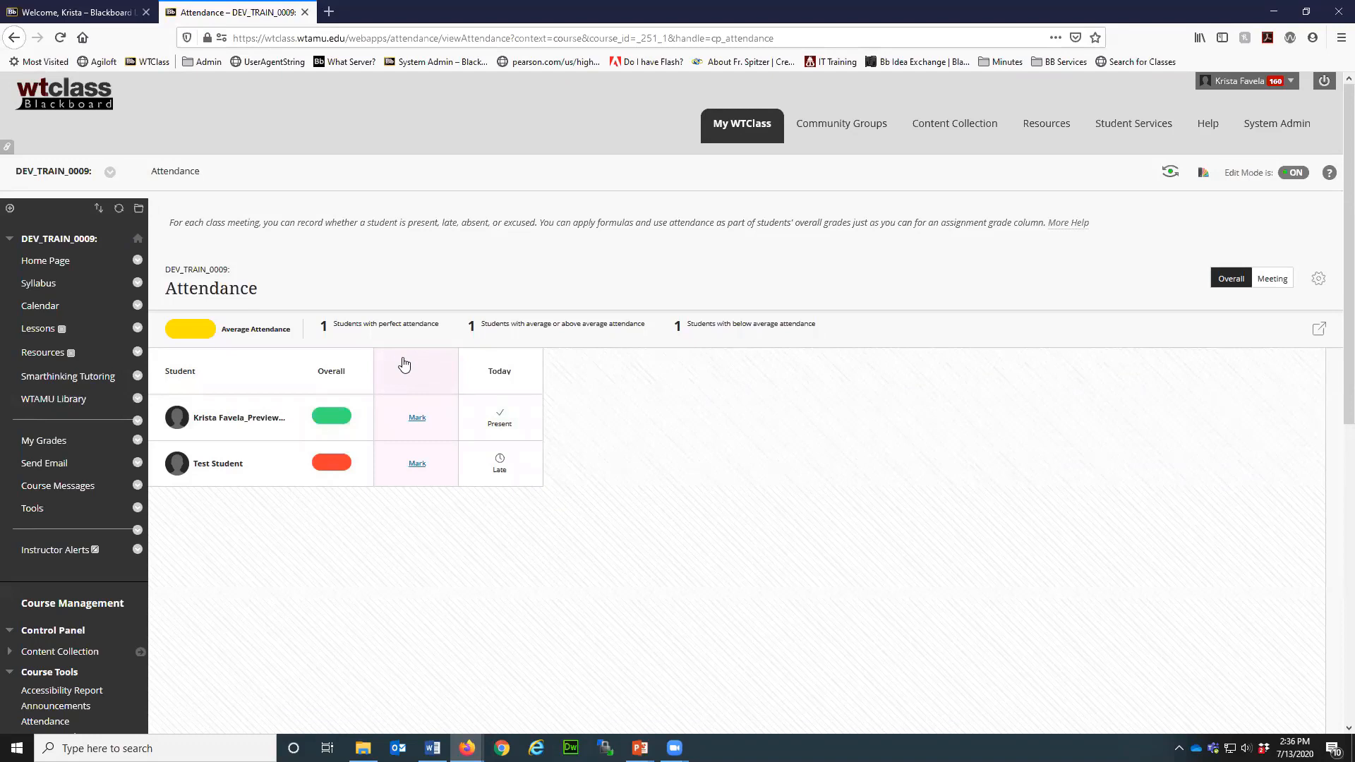
# Step: Mark the preview user present and Test Student absent for the added meeting
pyautogui.click(417, 417)
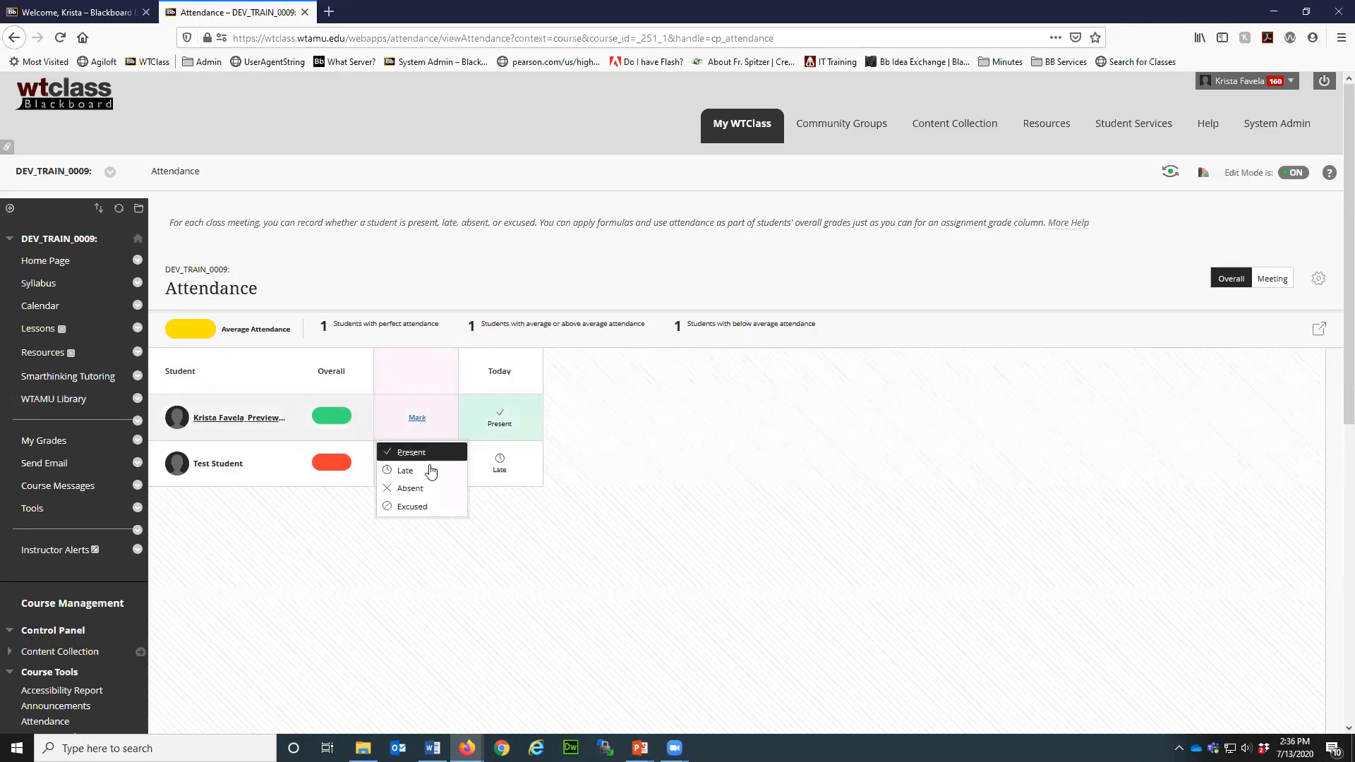
pyautogui.click(413, 452)
pyautogui.click(418, 465)
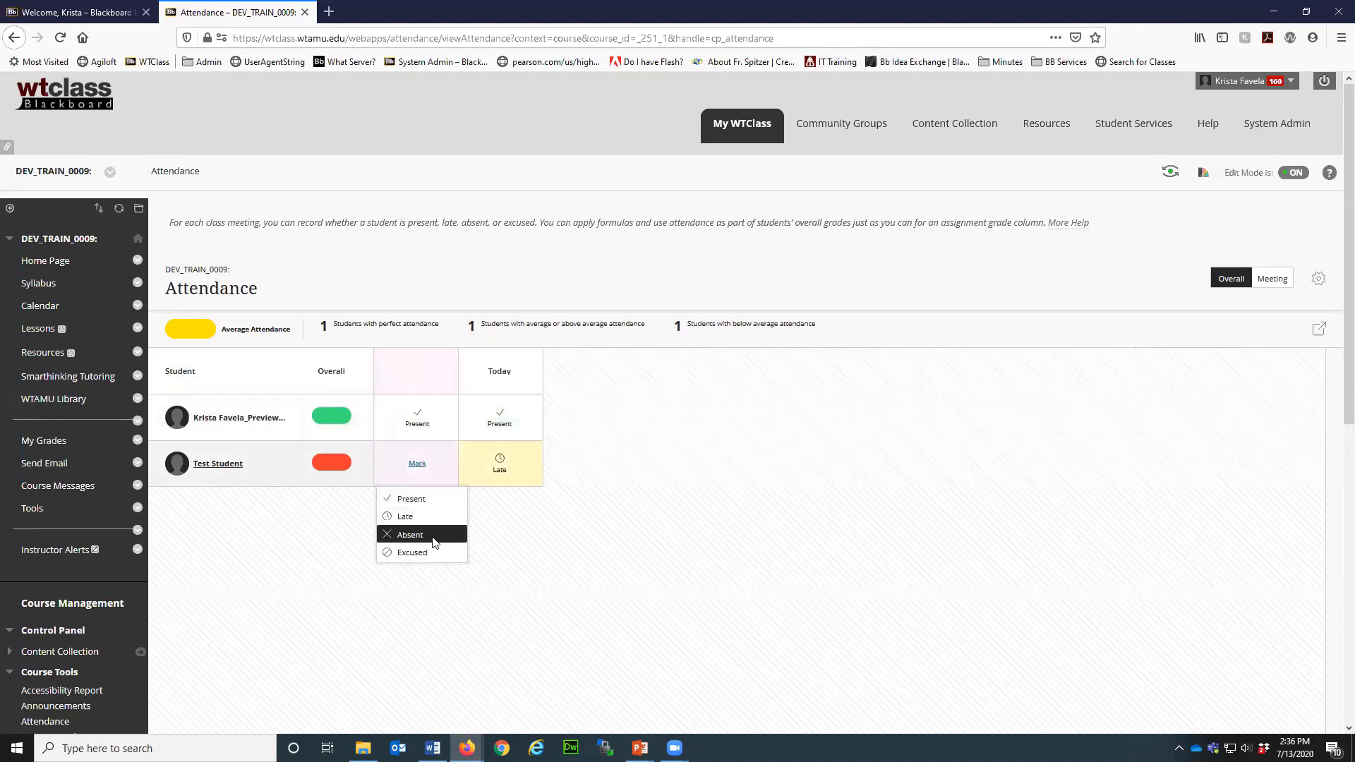
pyautogui.click(432, 536)
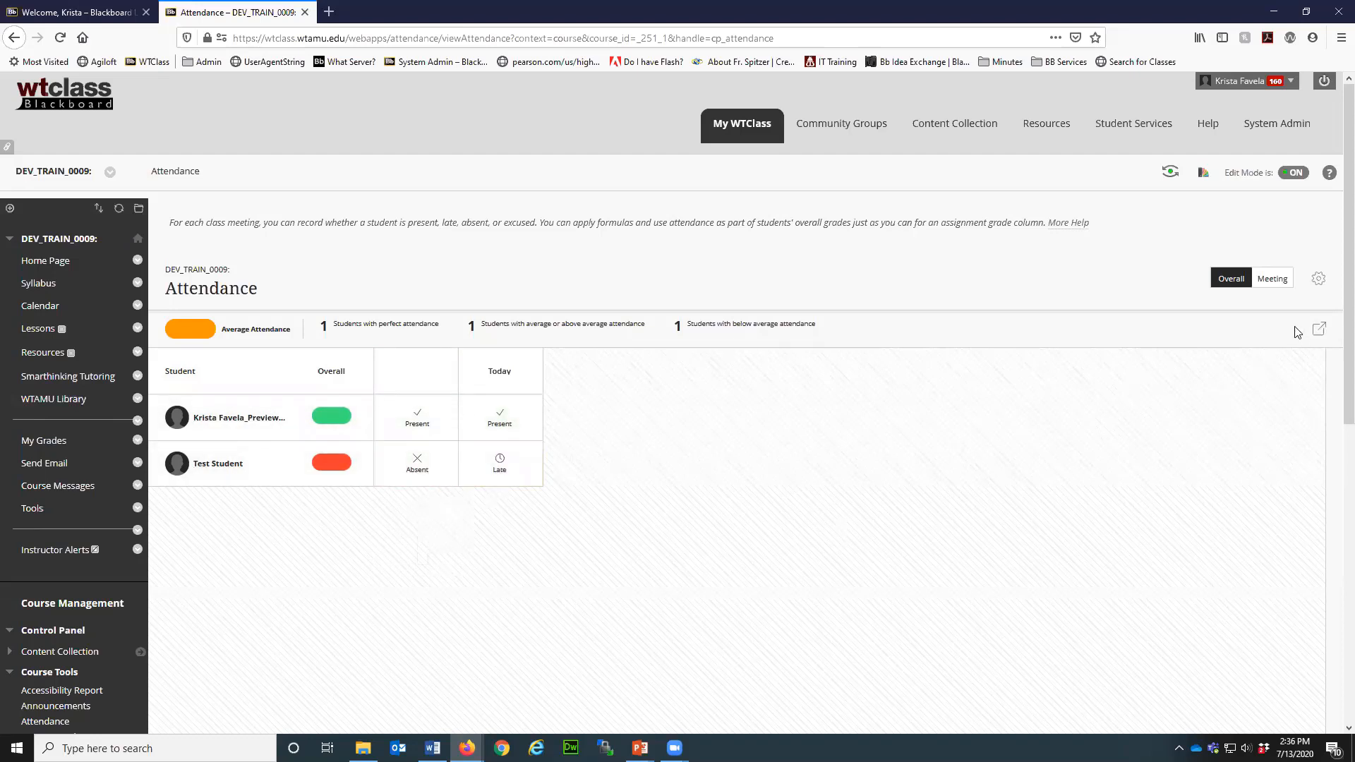
# Step: Review and close the attendance settings, then open the Full Grade Center
pyautogui.click(1318, 281)
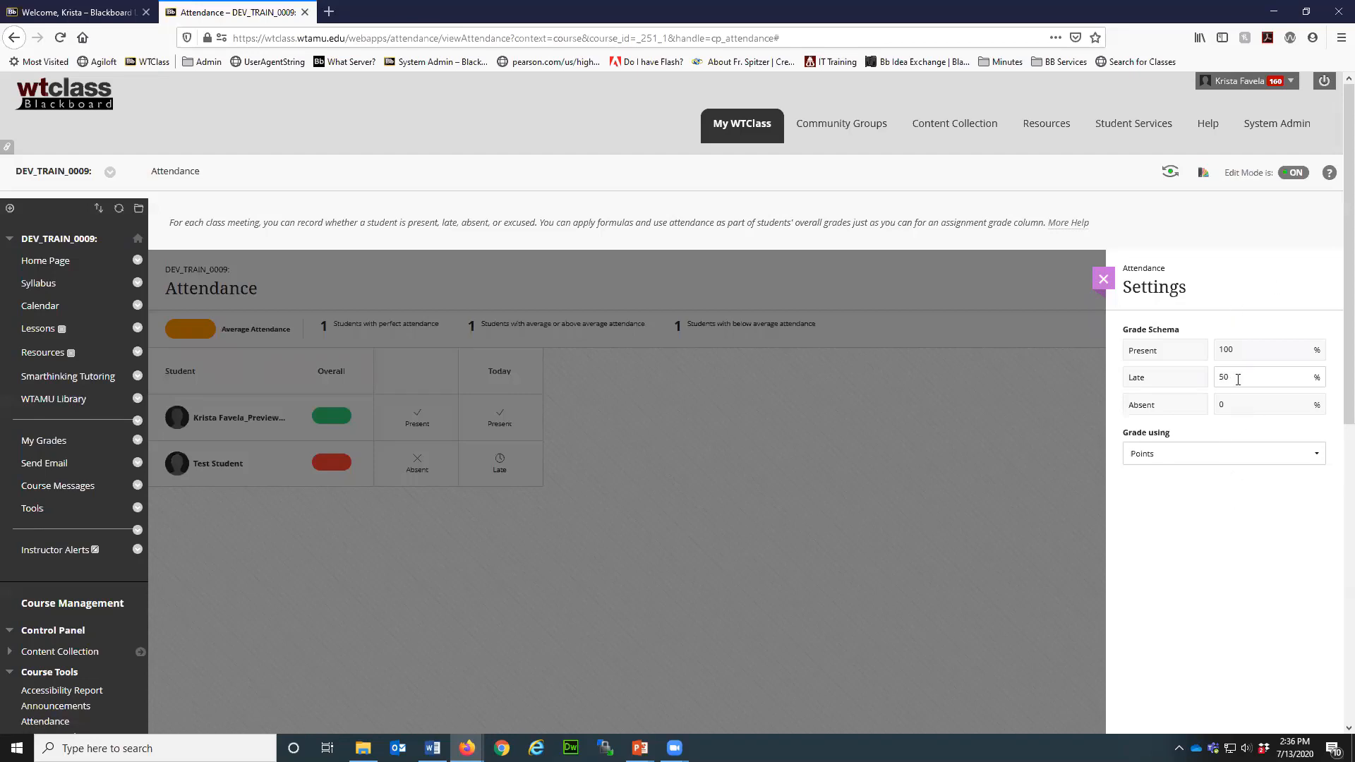
pyautogui.click(1103, 280)
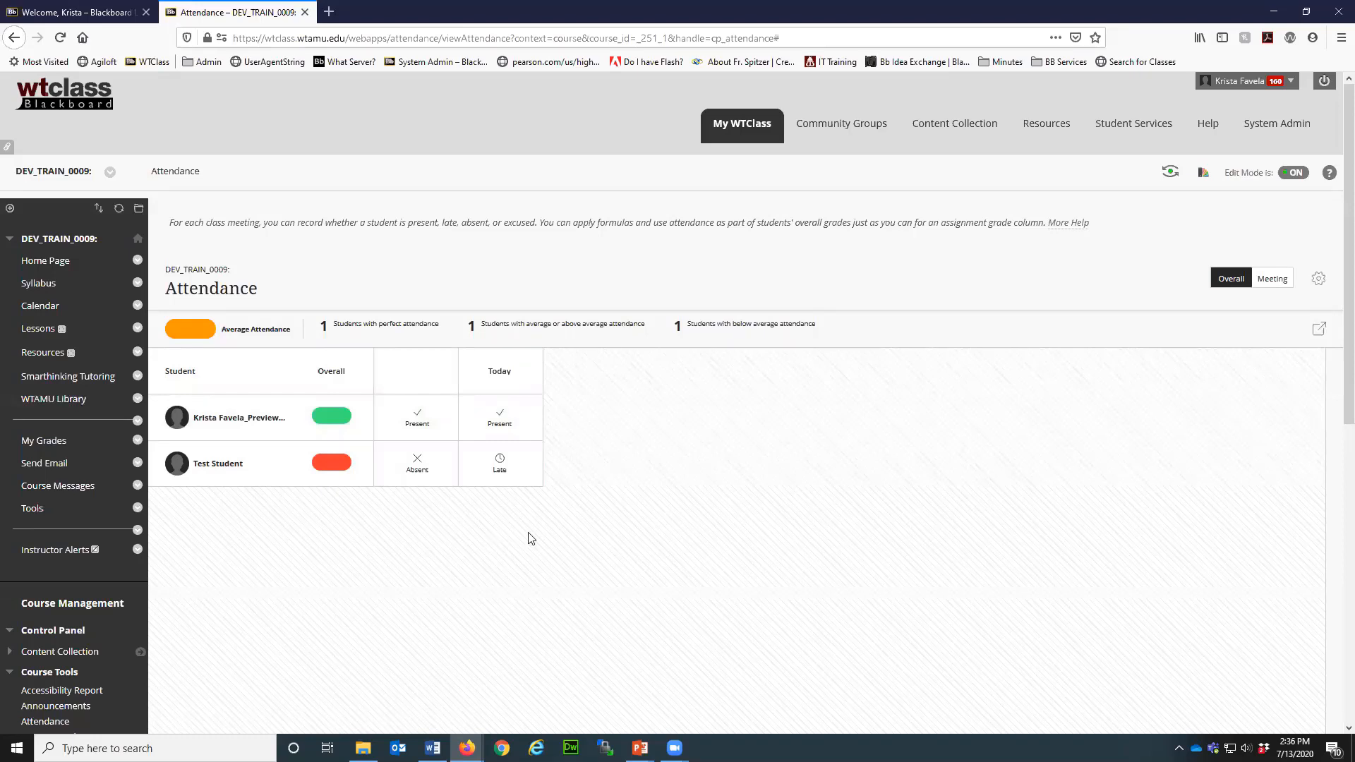
pyautogui.scroll(-7, 288, 547)
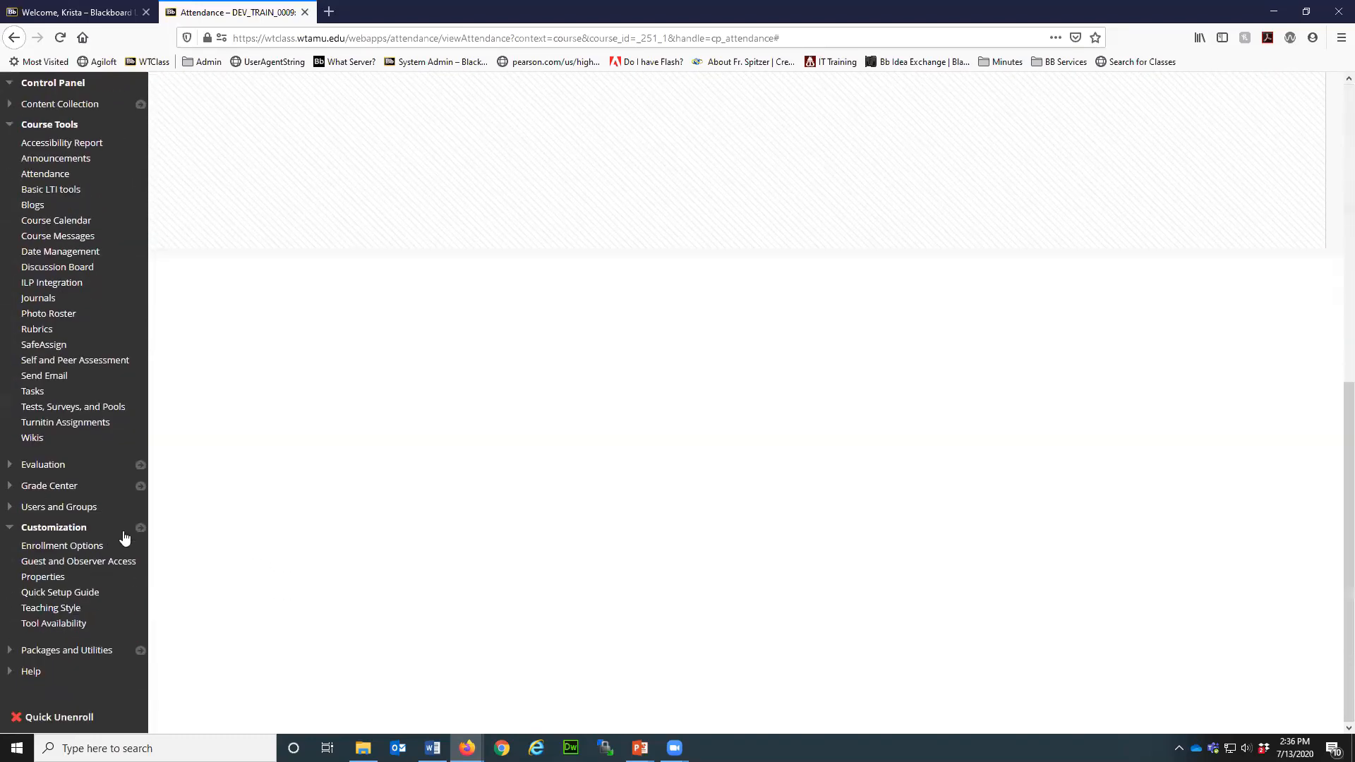
pyautogui.click(138, 486)
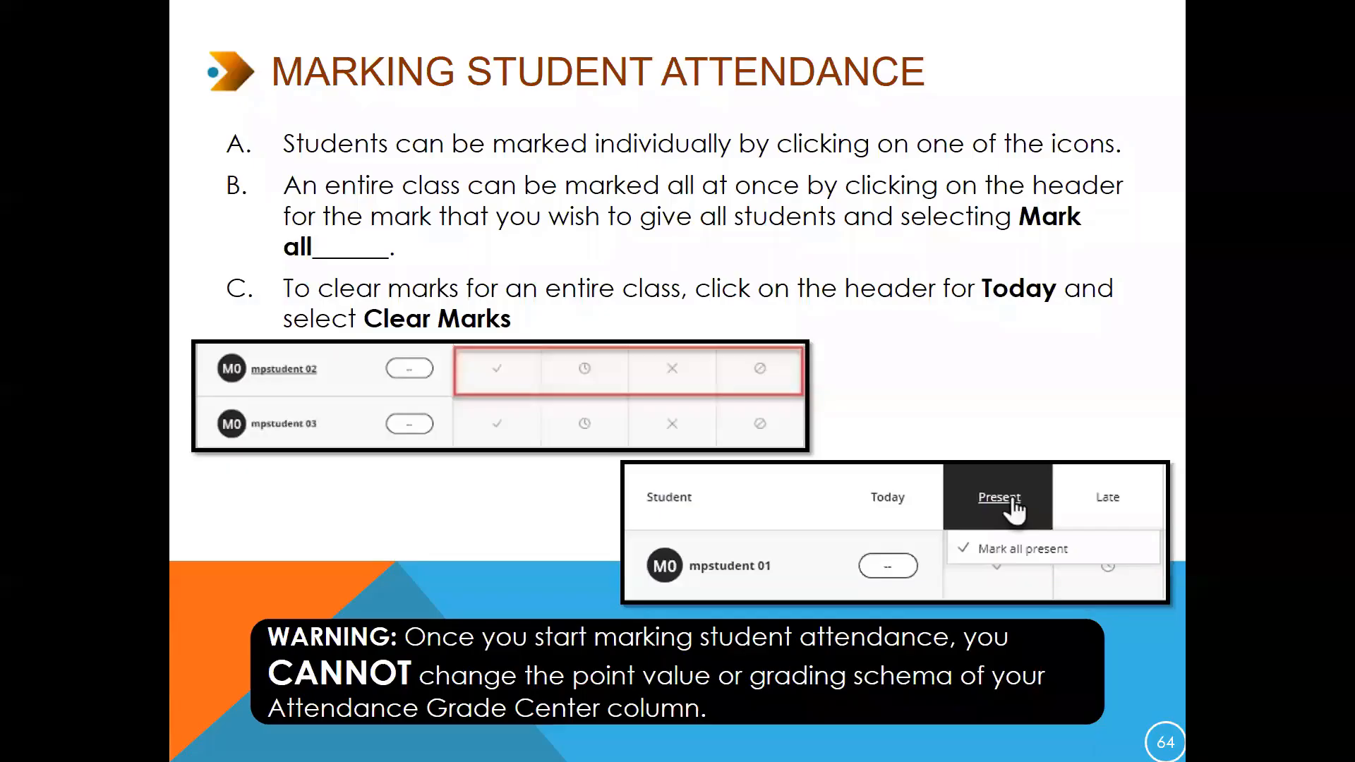
# Step: Advance the slide show from Marking Student Attendance to the Lessons slide and switch back to Blackboard in Firefox
pyautogui.press('Right')
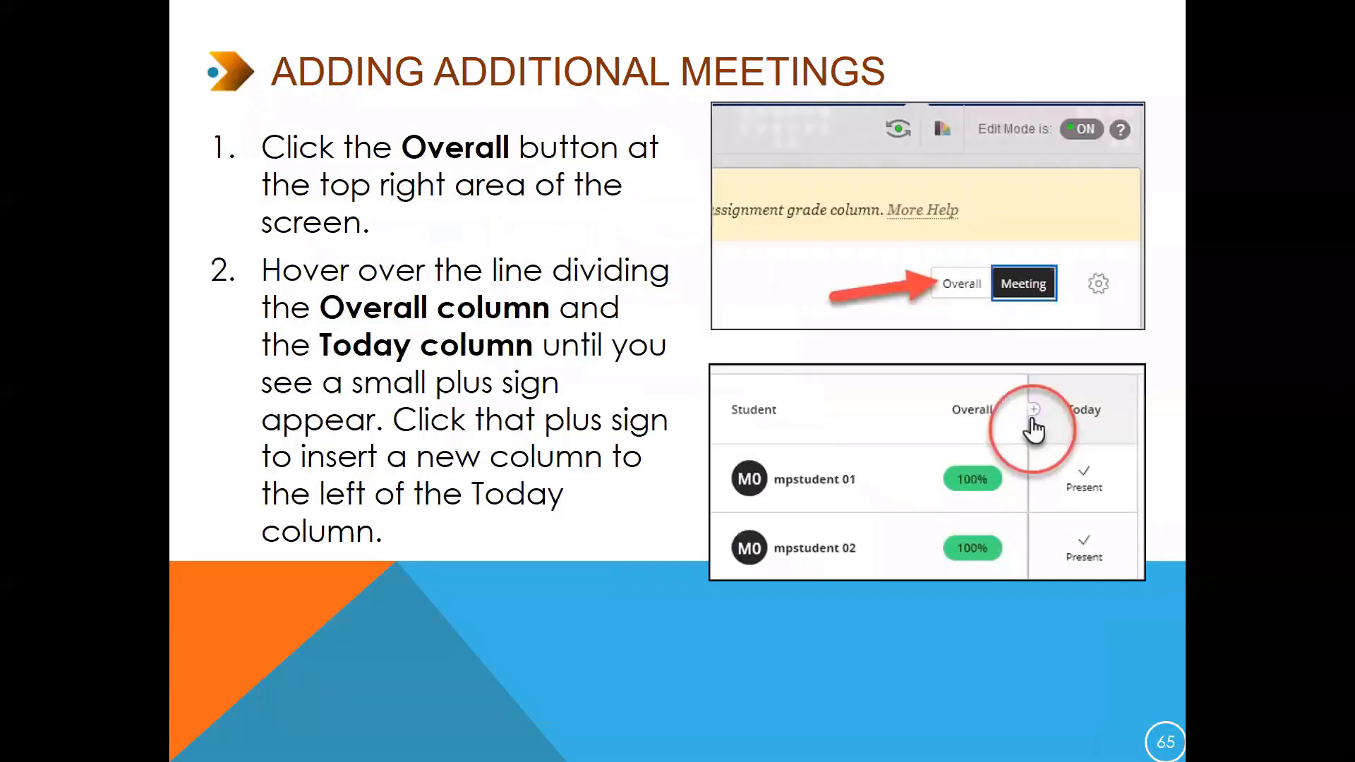
pyautogui.press('Right')
pyautogui.press('Right')
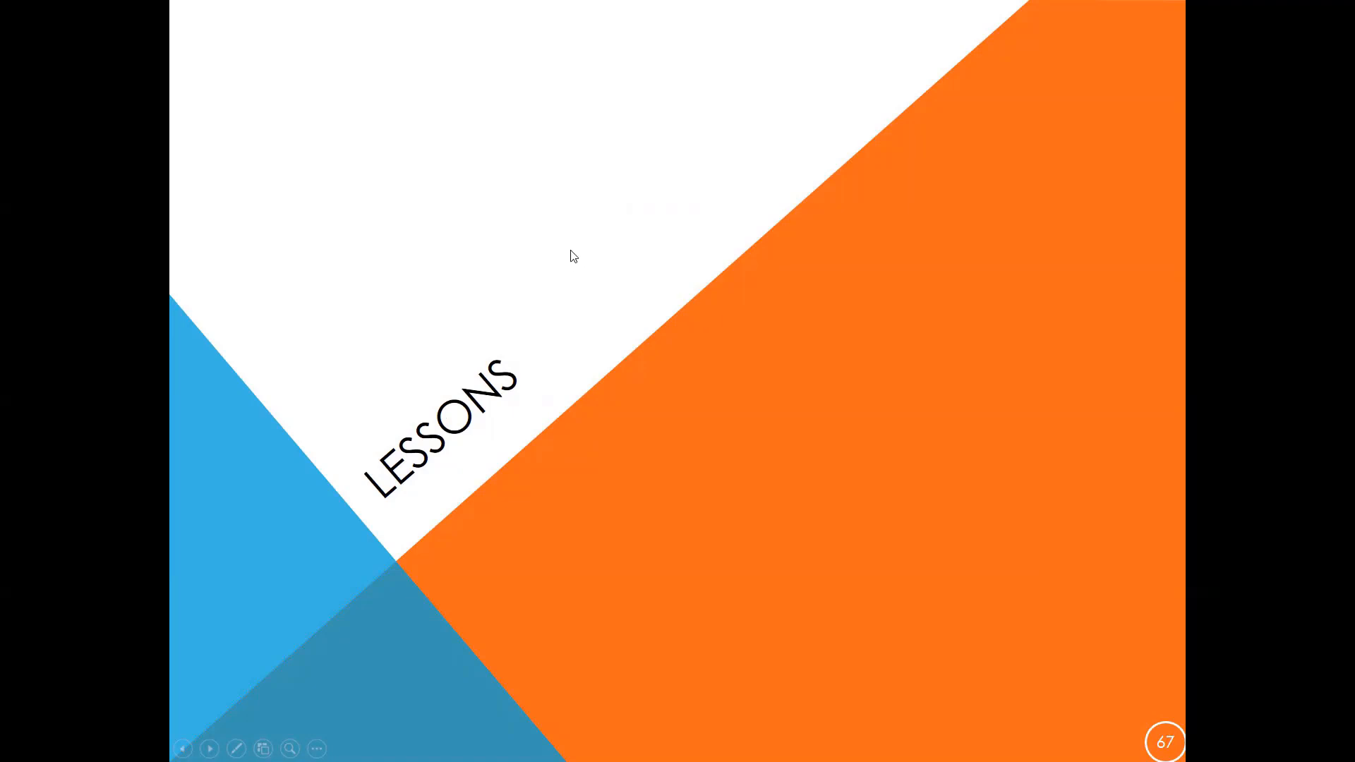
pyautogui.hotkey('alt', 'Tab')
pyautogui.click(598, 283)
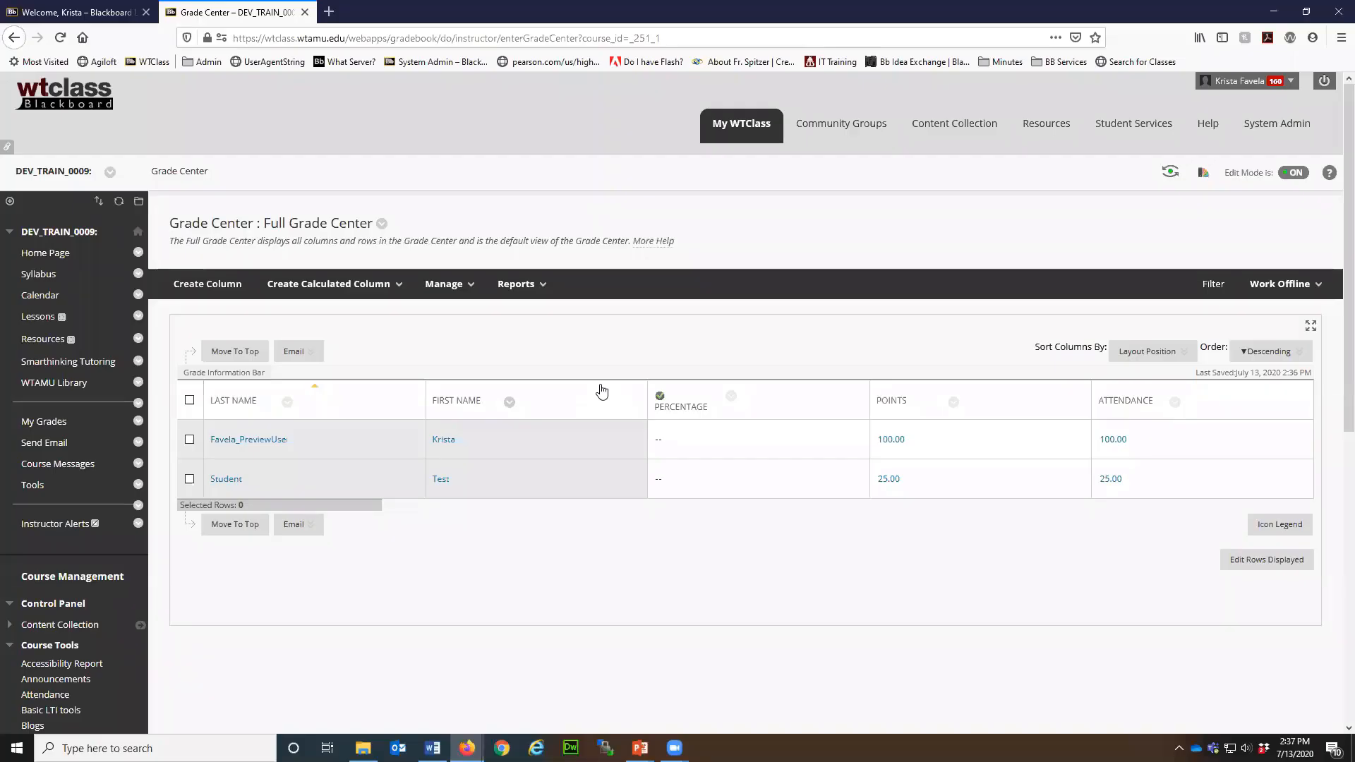
# Step: Open the Lessons content area and examine the content types offered under Build Content
pyautogui.click(43, 319)
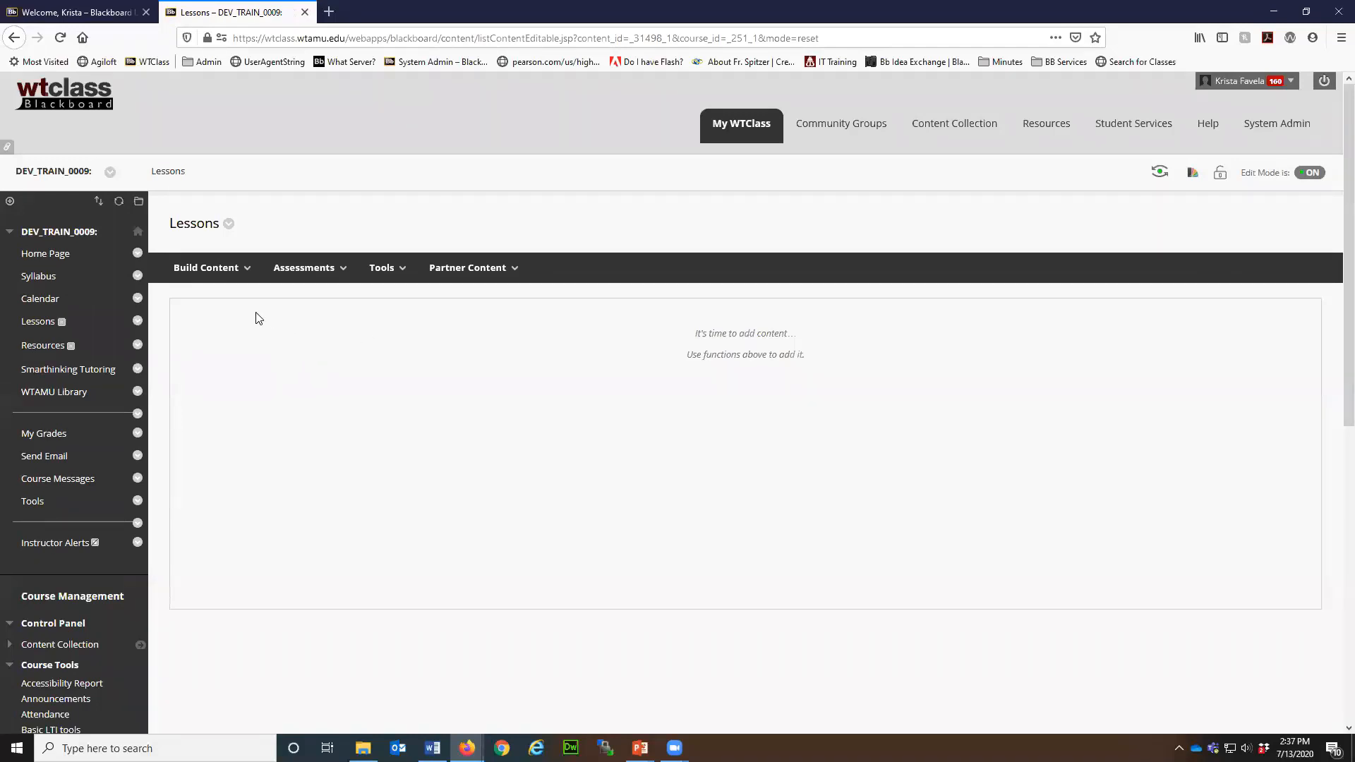
pyautogui.click(208, 269)
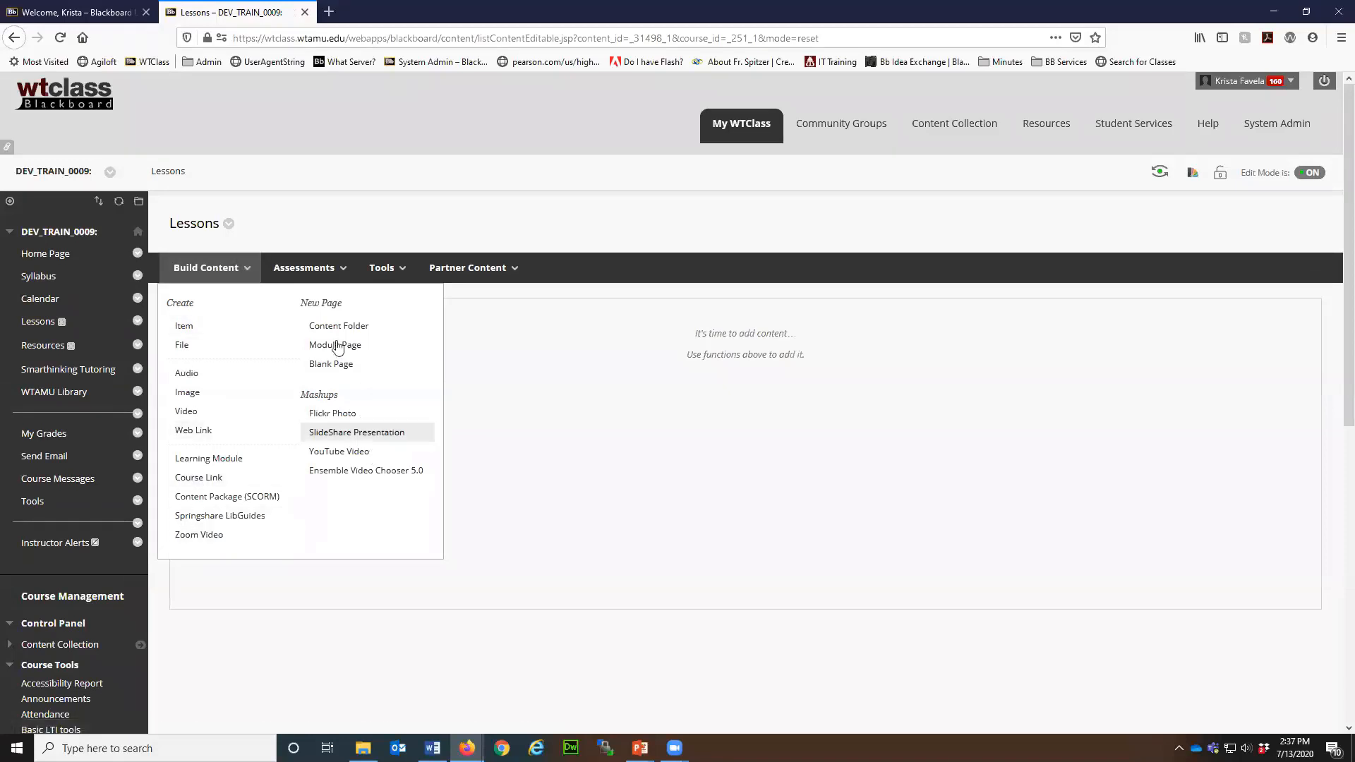
pyautogui.click(205, 268)
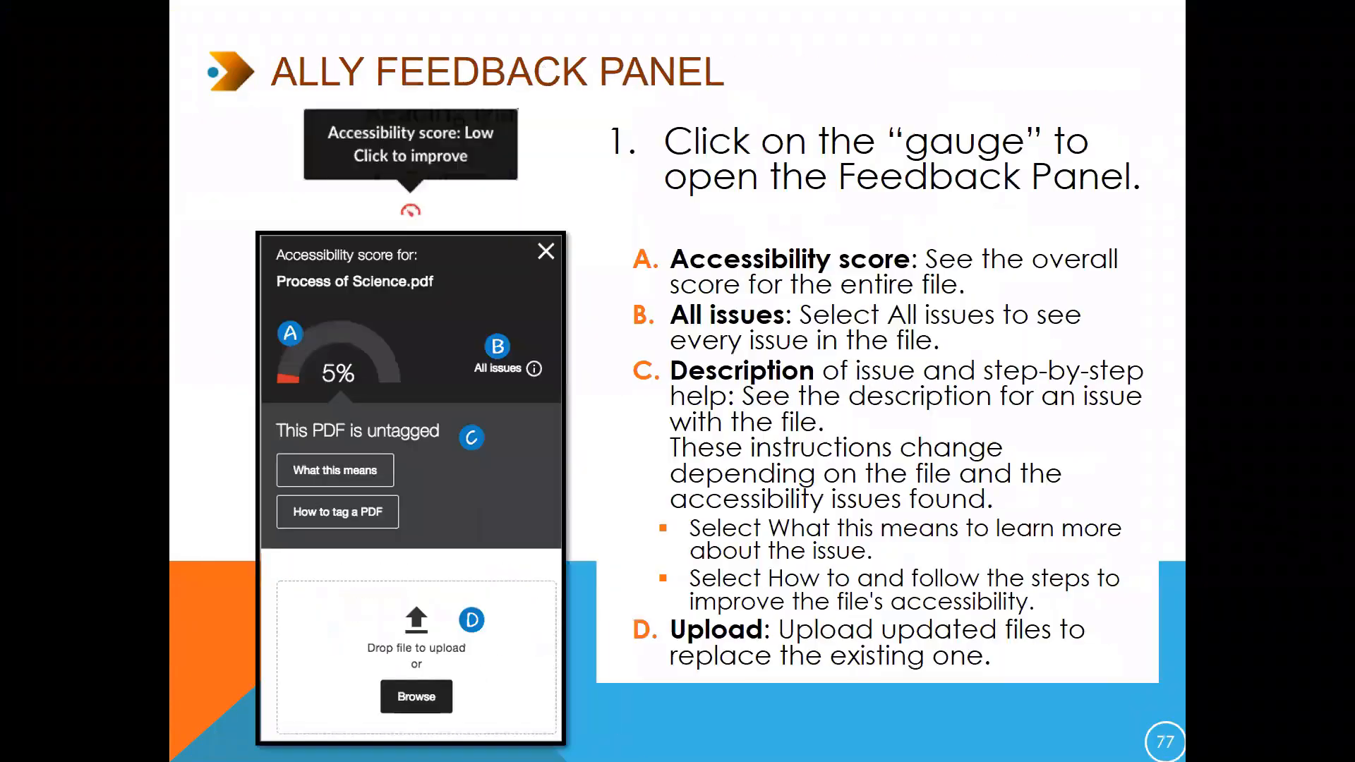
# Step: Go back to the Ally accessible documents slide, then advance the slide show to the Photo Roster slide
pyautogui.press('Left')
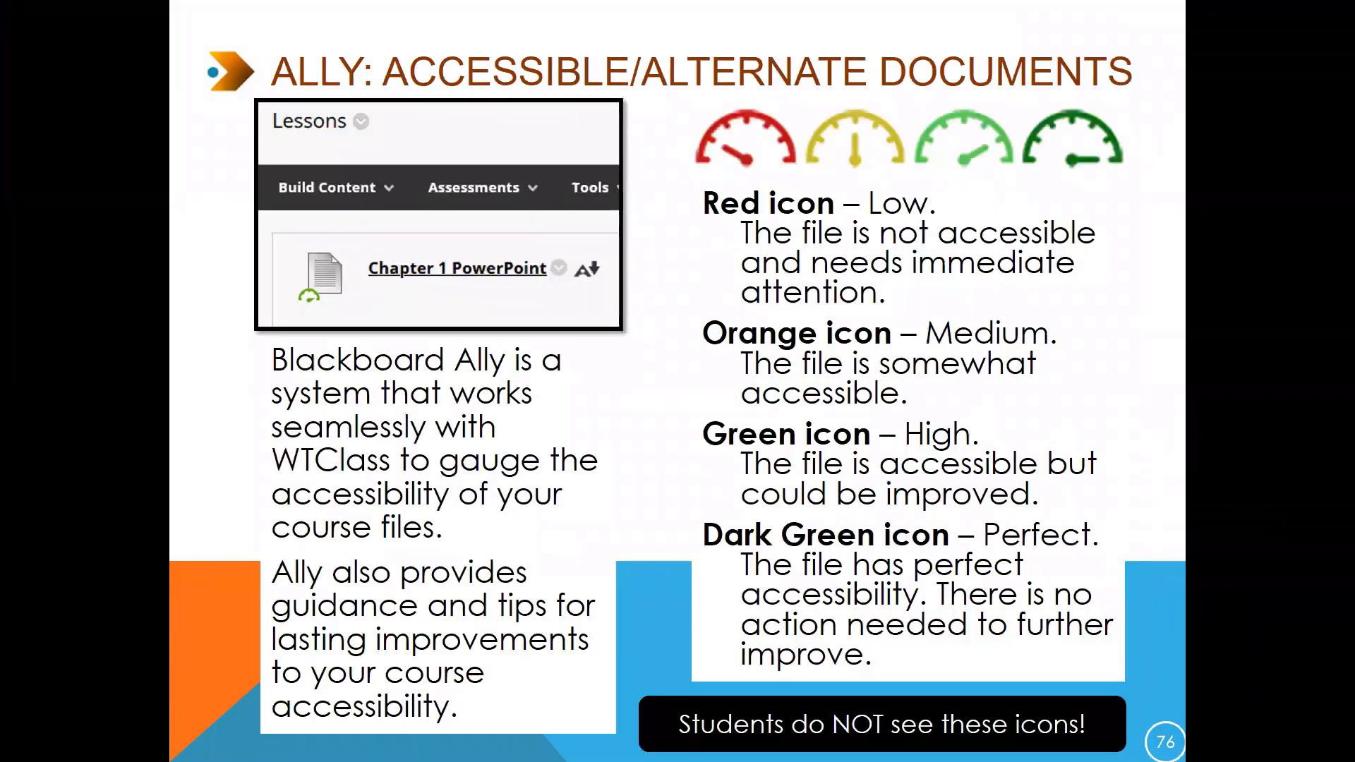
pyautogui.press('Right')
pyautogui.press('Right')
pyautogui.press('Right')
pyautogui.press('Right')
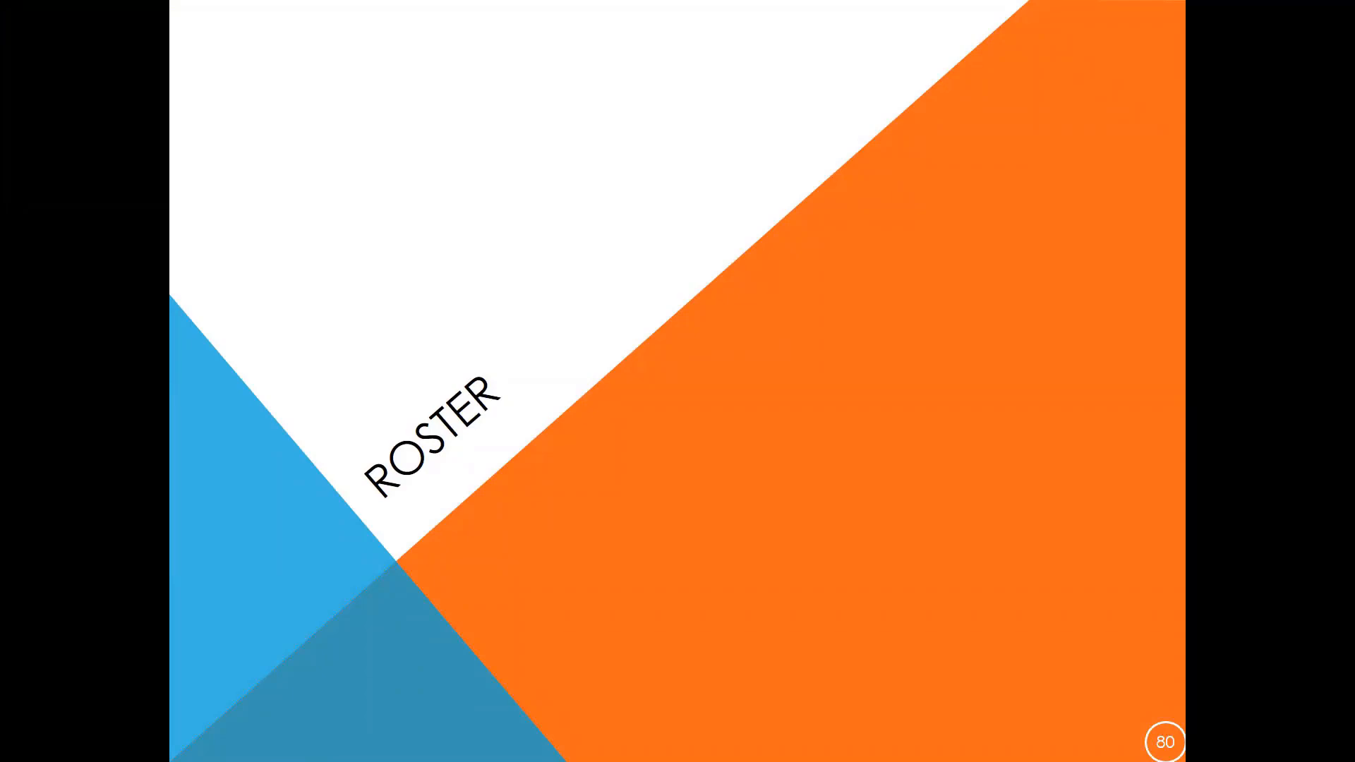
pyautogui.press('Right')
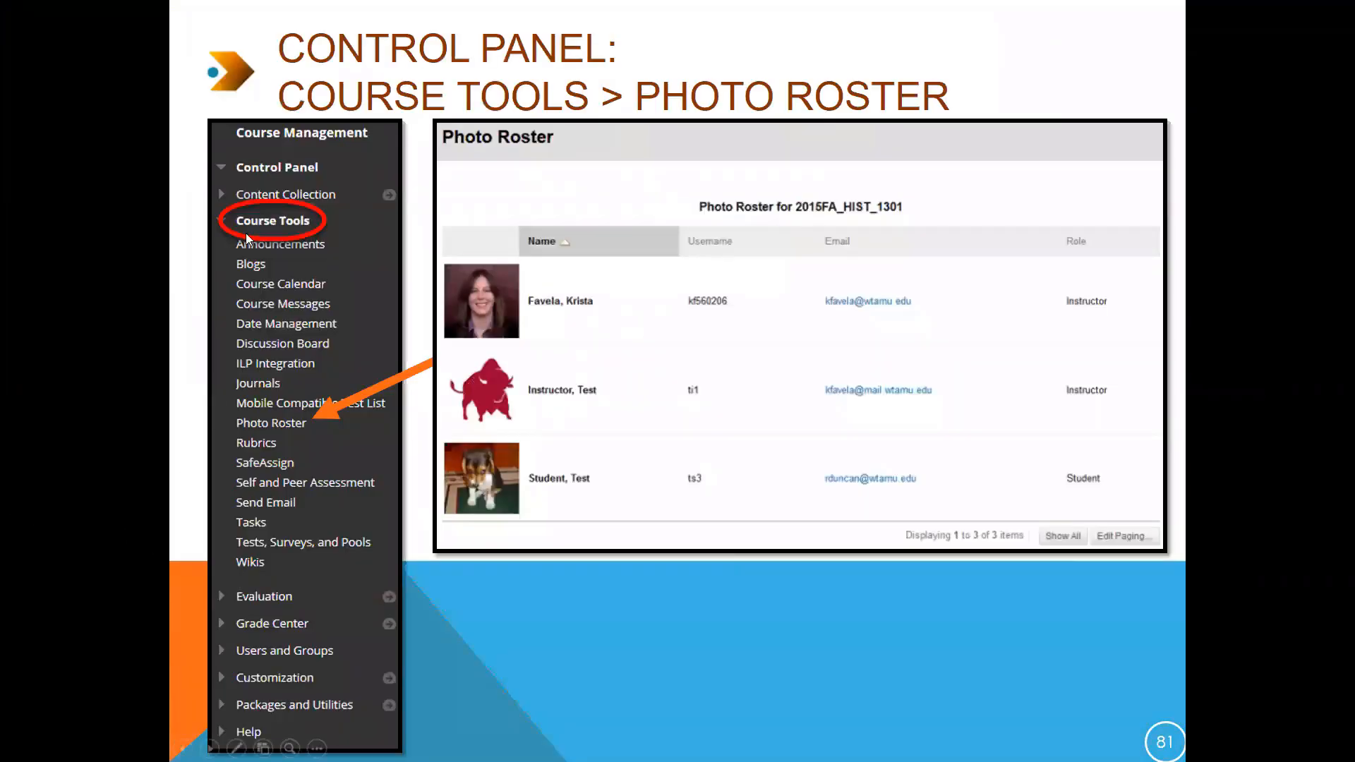
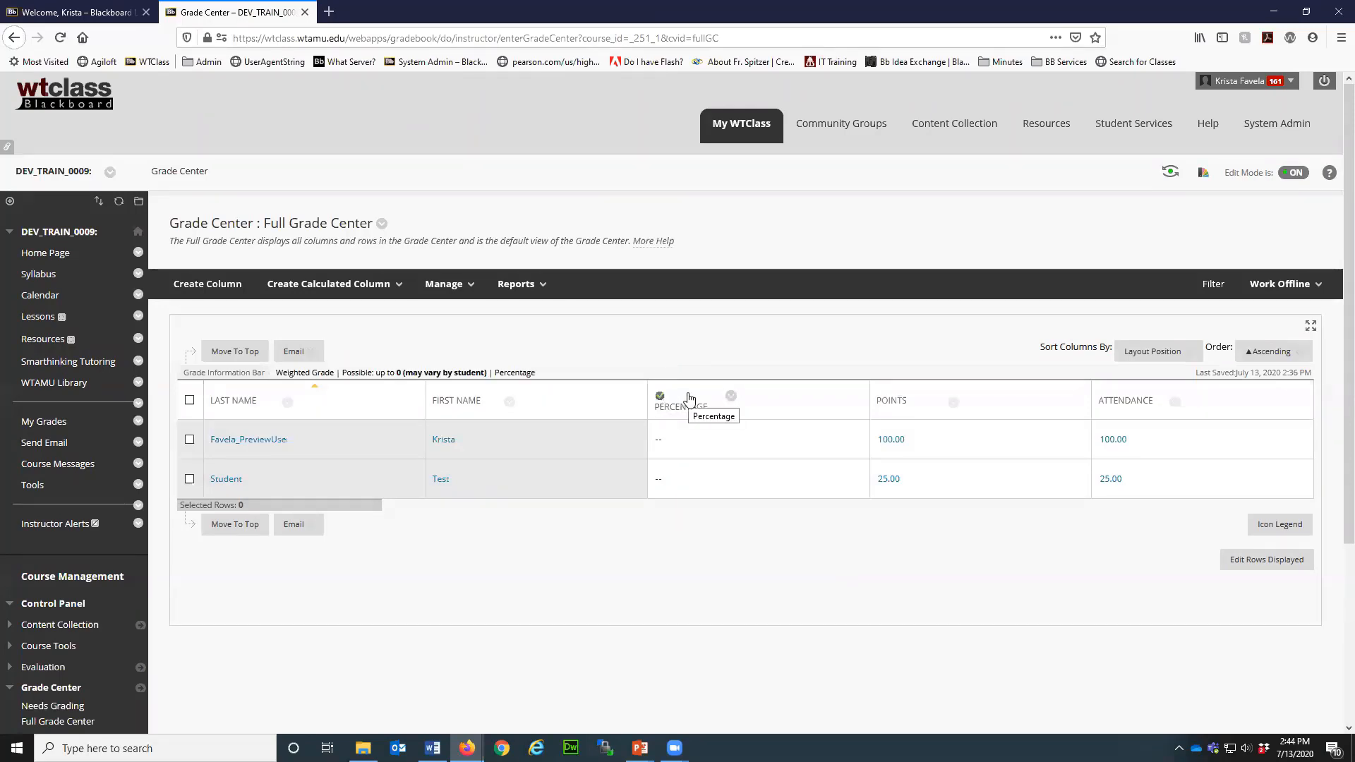
# Step: Set the Points column as the external grade in the Full Grade Center
pyautogui.click(954, 403)
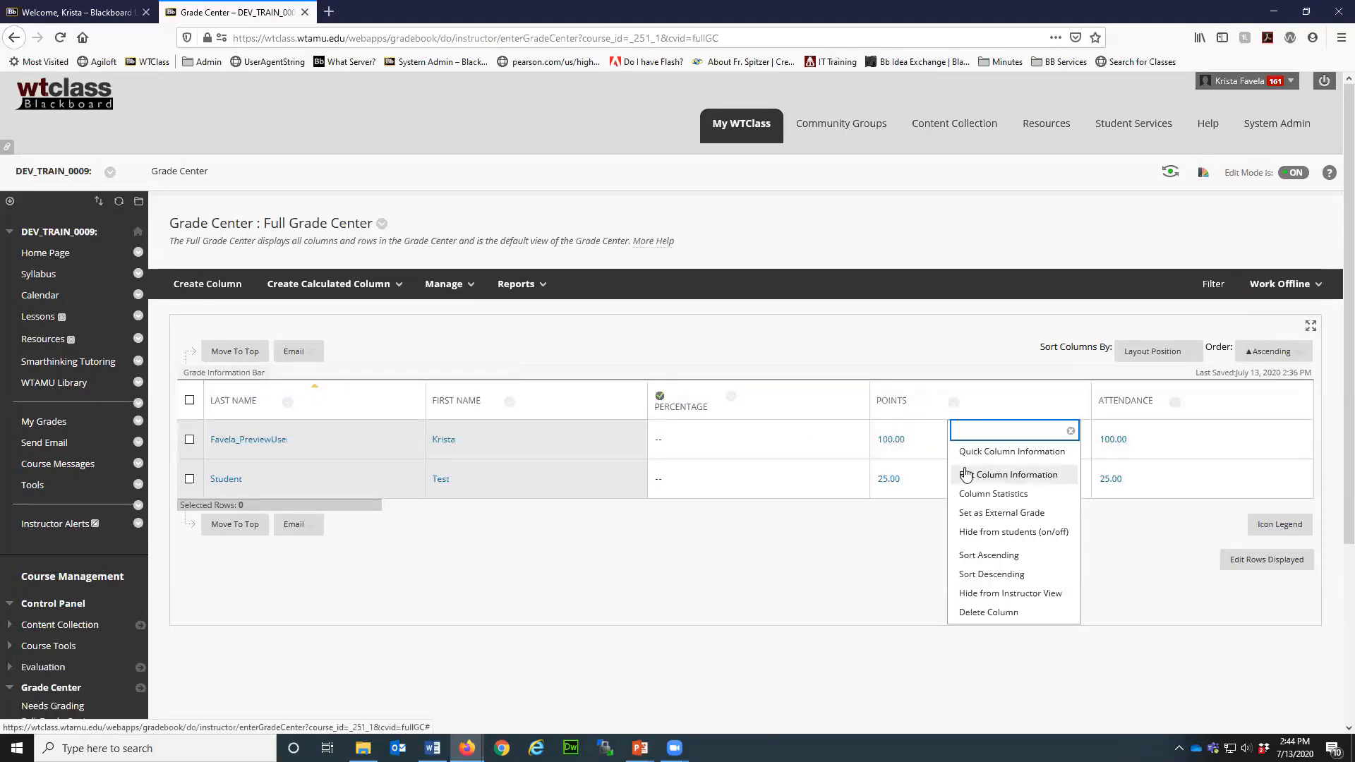
pyautogui.click(992, 515)
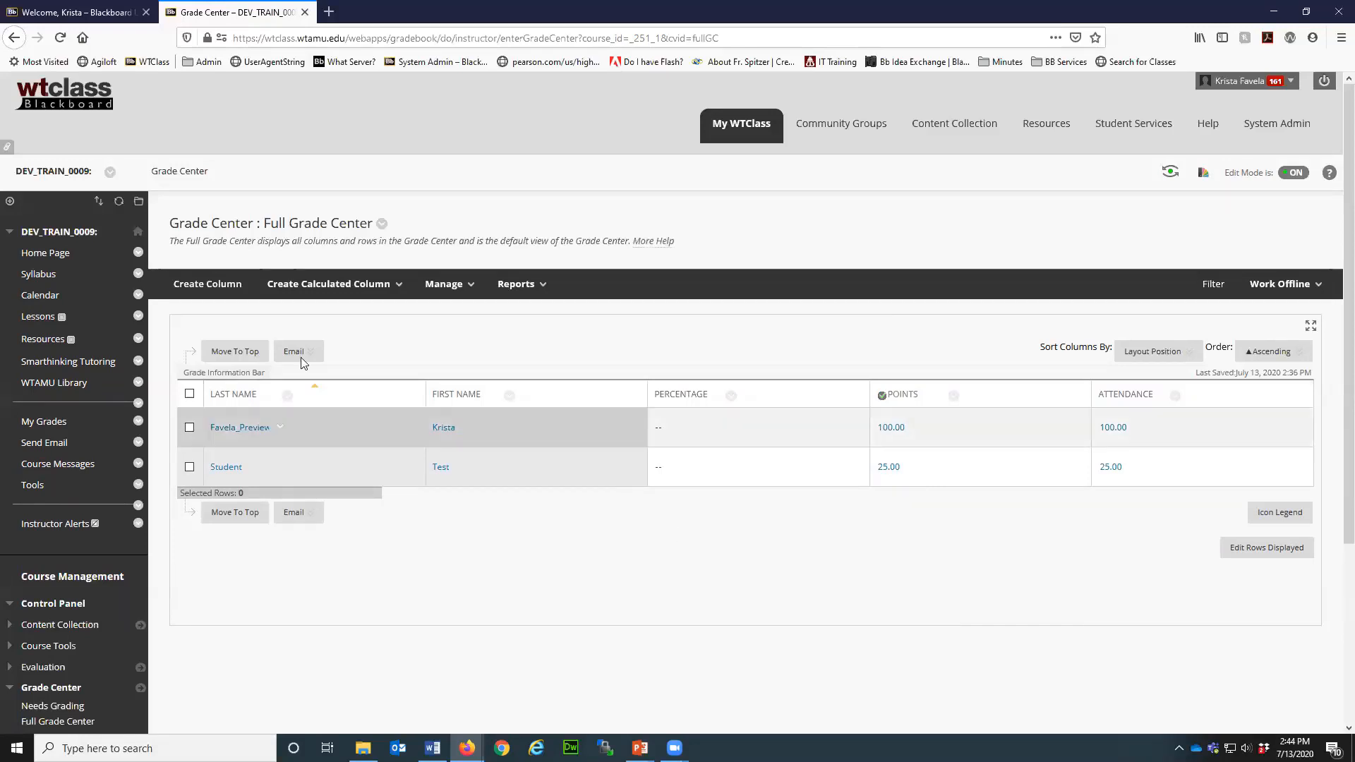
# Step: Start a new grade column and name it Final Exam
pyautogui.click(205, 292)
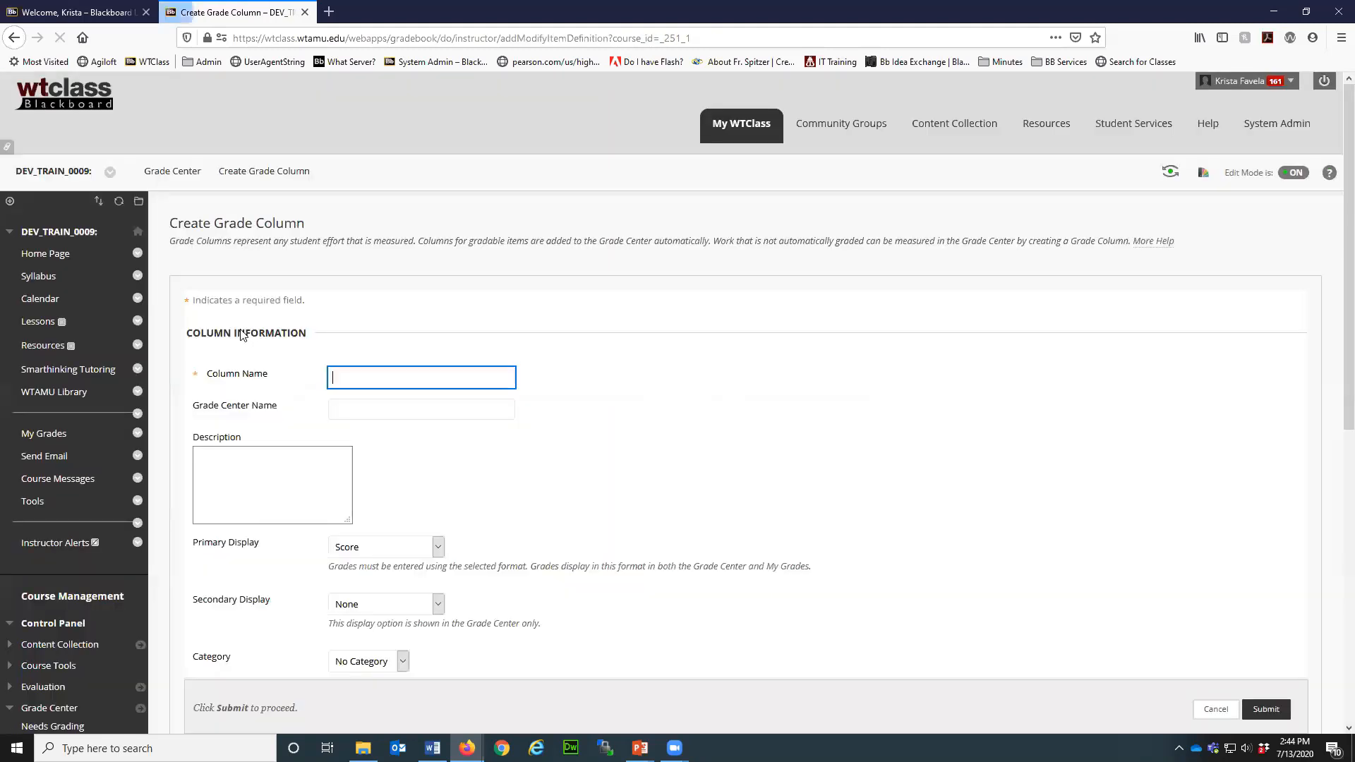
pyautogui.click(460, 379)
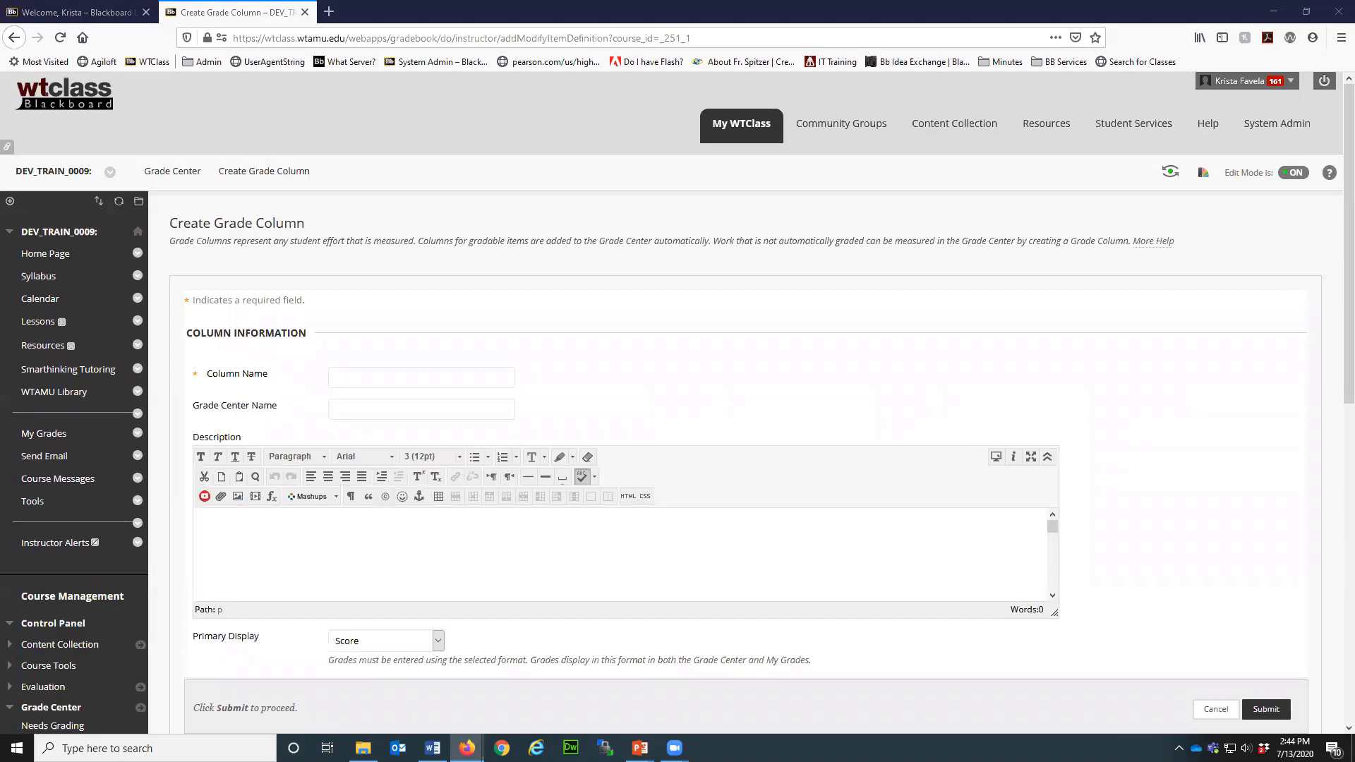
pyautogui.click(412, 383)
pyautogui.write('F')
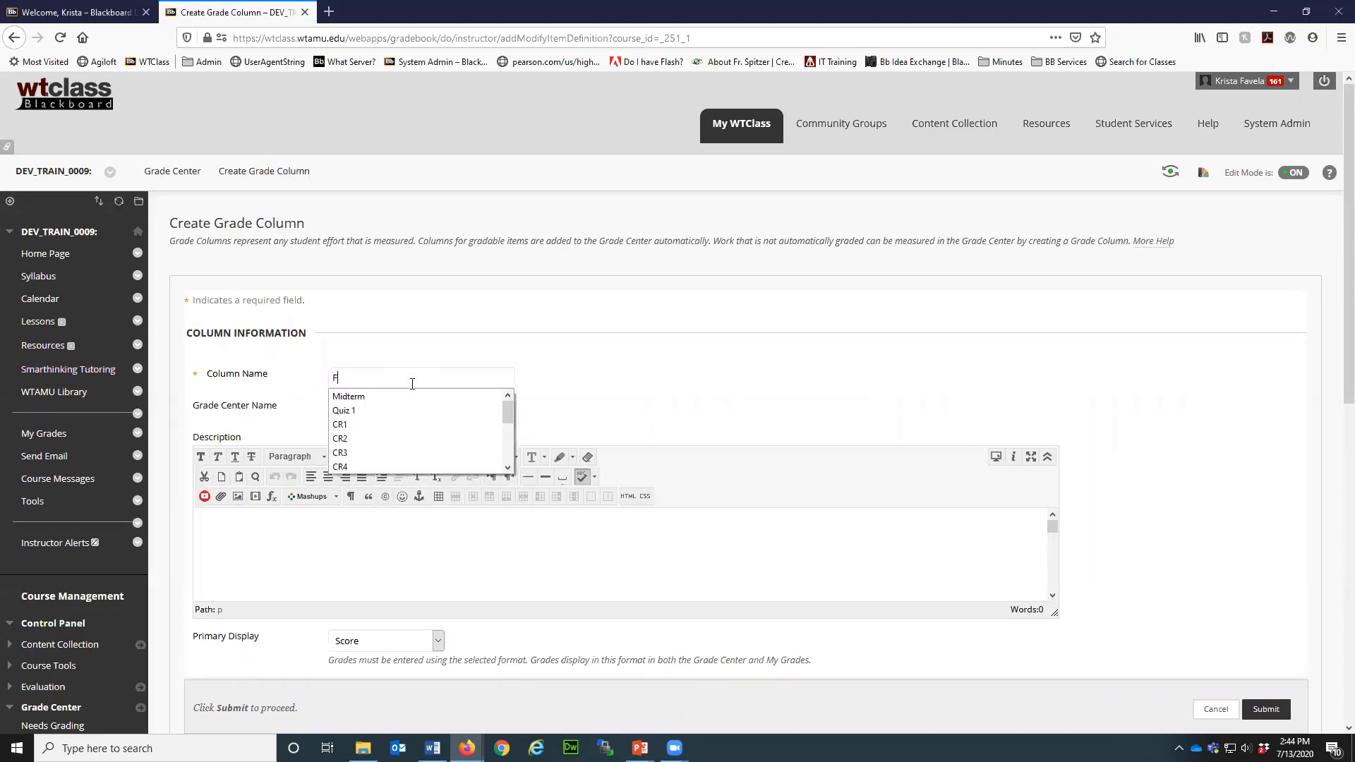
pyautogui.write('inal Exa')
# Step: Examine the primary and secondary display formats offered for the Final Exam column
pyautogui.scroll(-3, 1050, 272)
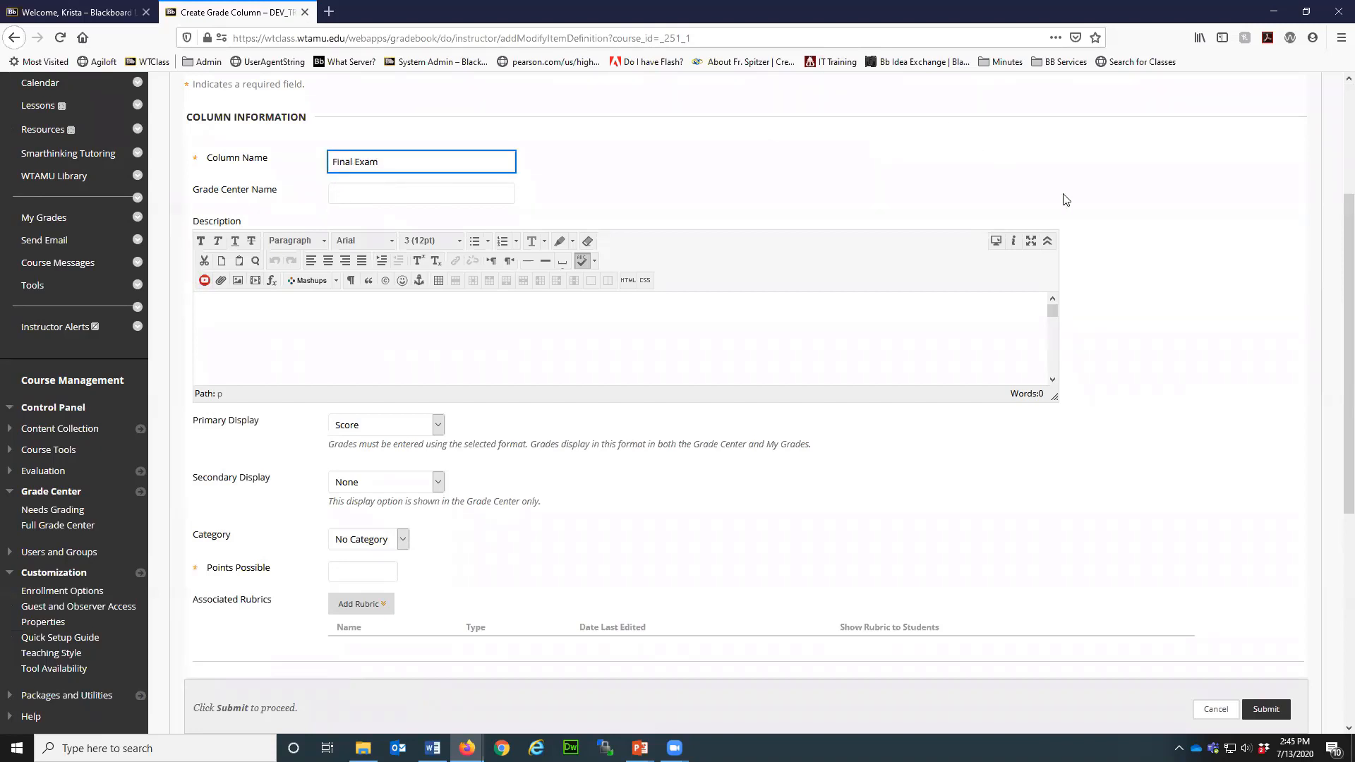
pyautogui.scroll(-1, 1235, 244)
pyautogui.scroll(-1, 216, 353)
pyautogui.click(362, 283)
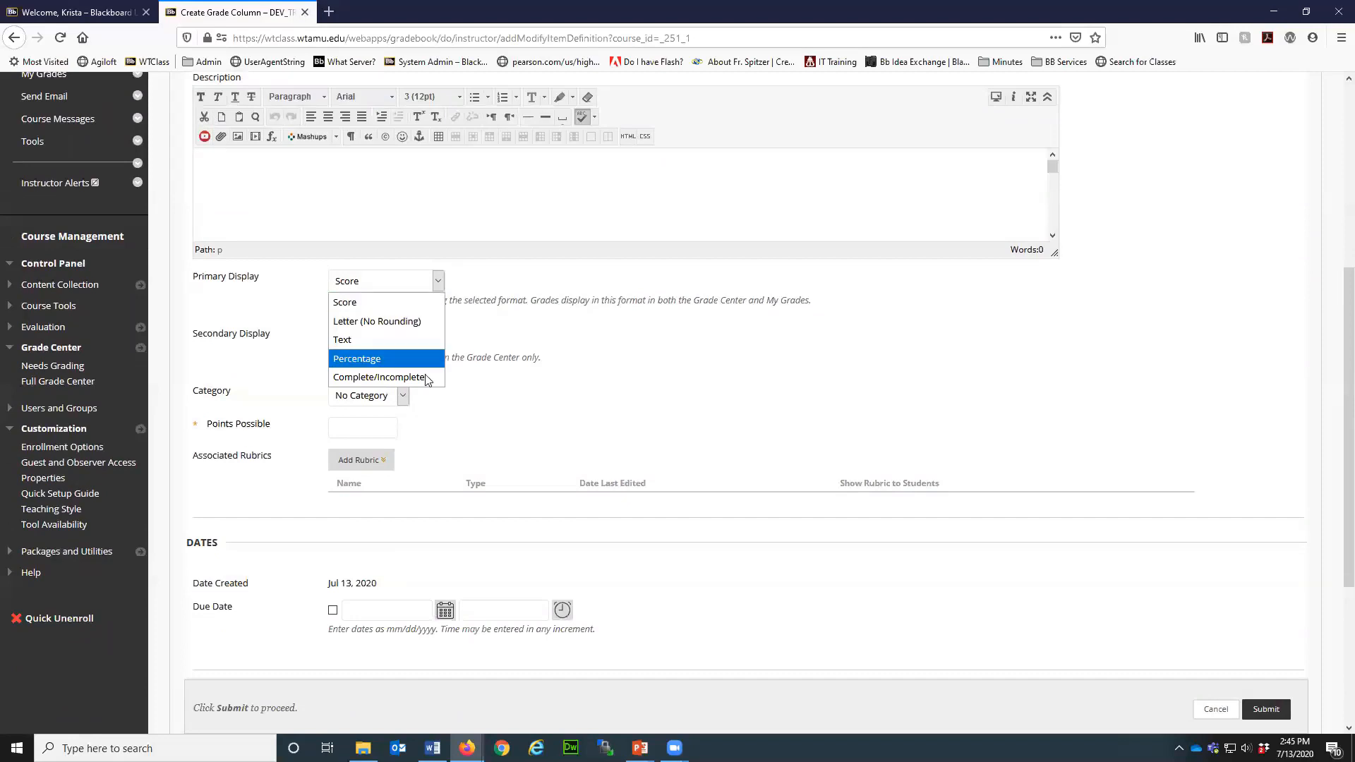
pyautogui.click(272, 346)
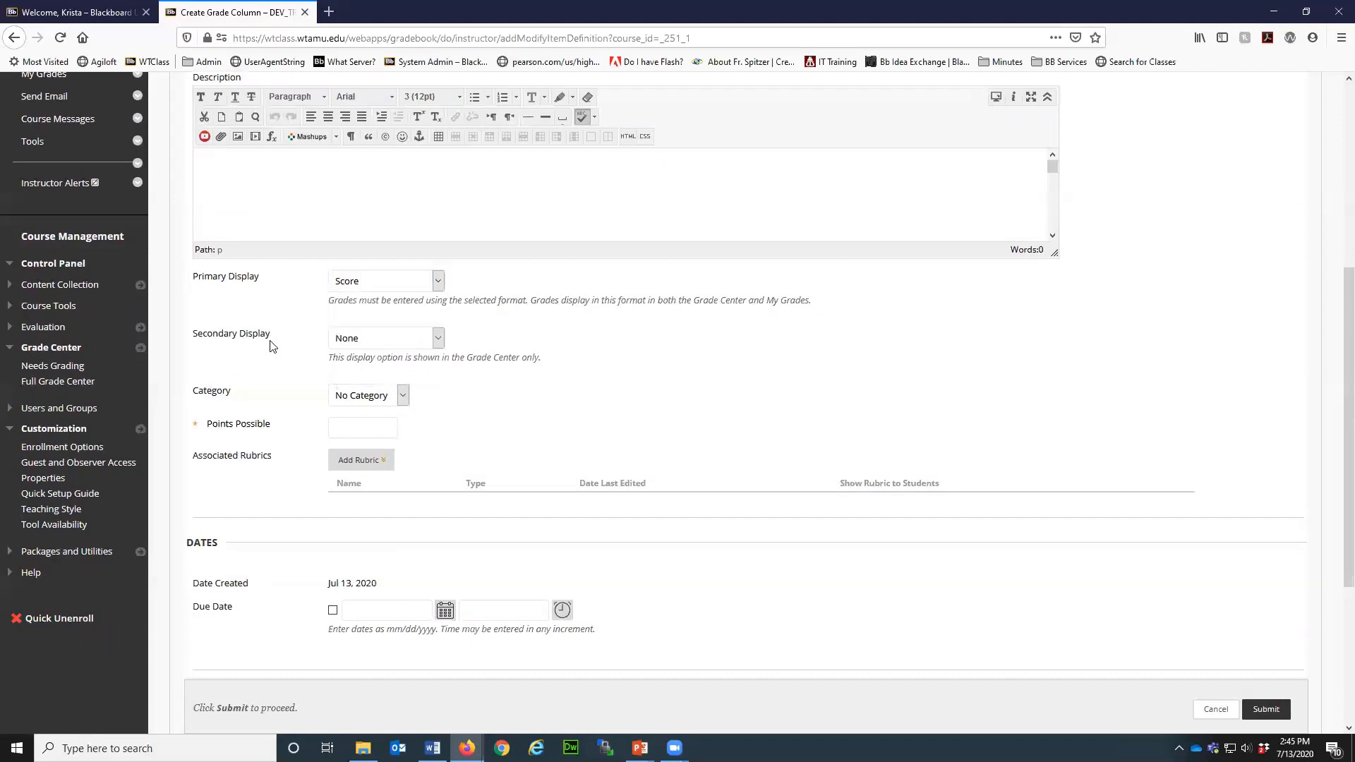
pyautogui.click(367, 338)
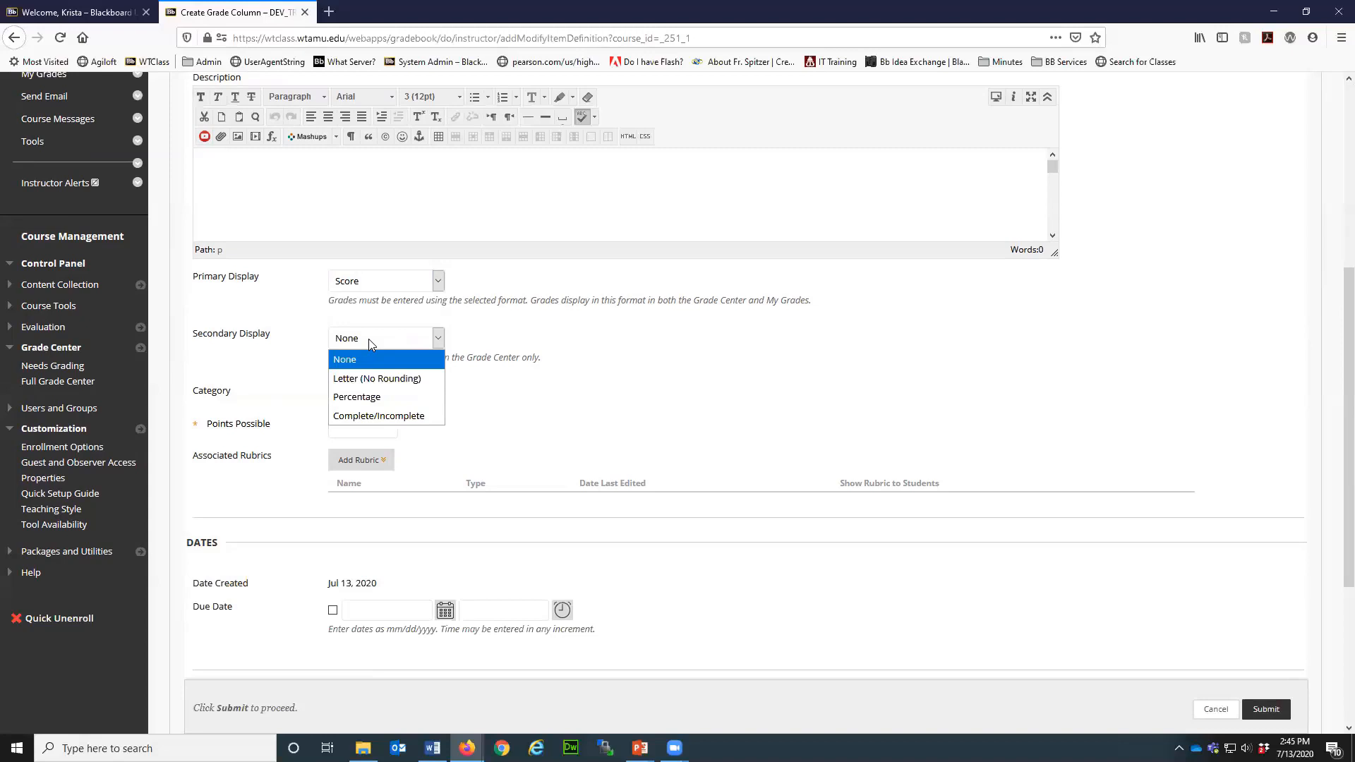
pyautogui.click(232, 336)
# Step: Assign the Final Exam column to the Test category with 100 points possible
pyautogui.click(394, 397)
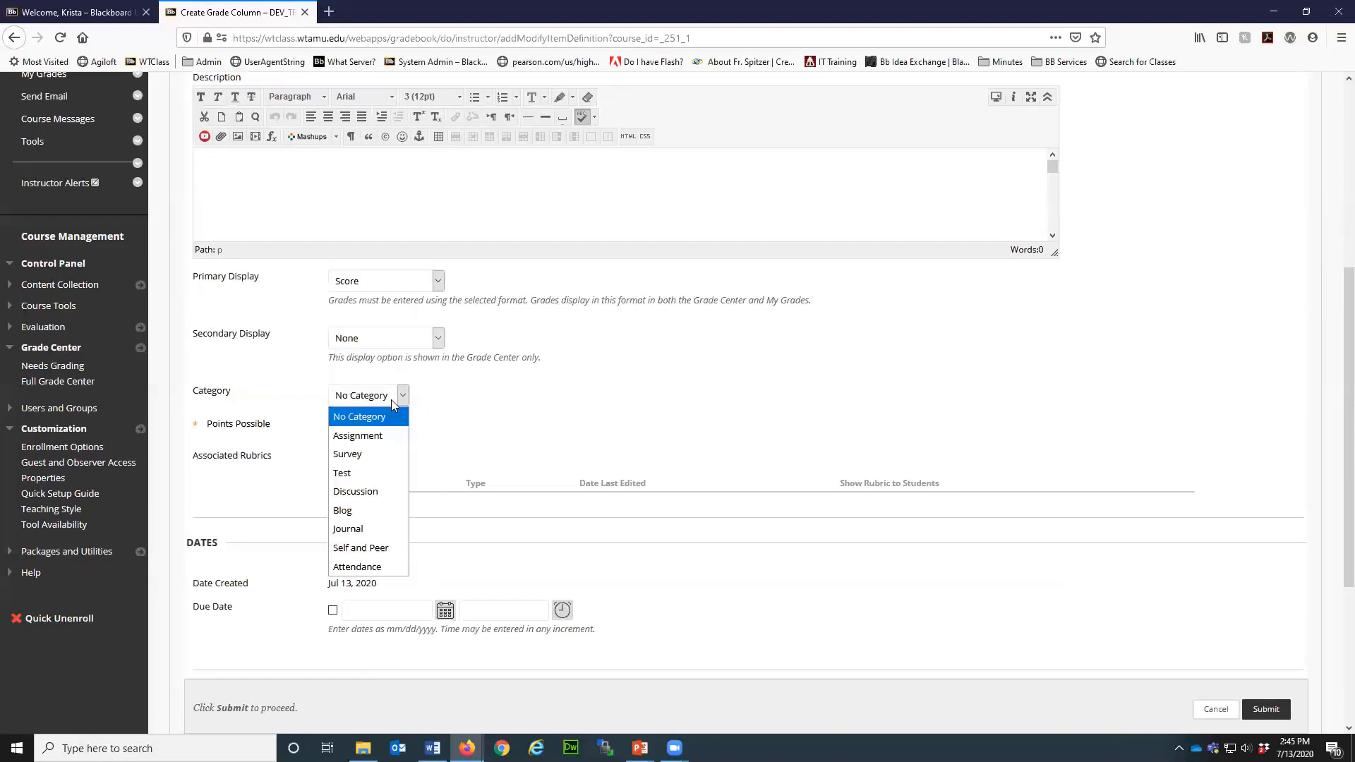
pyautogui.click(385, 436)
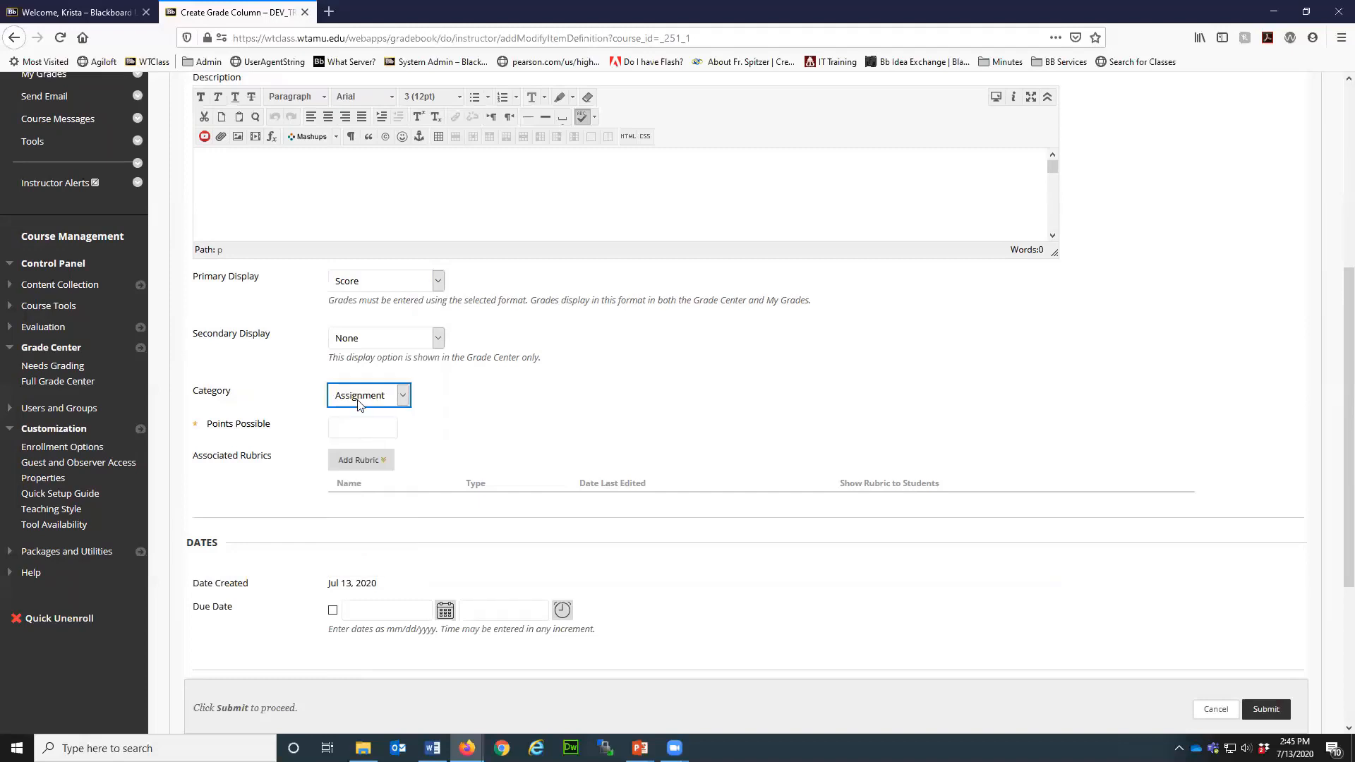
pyautogui.click(361, 404)
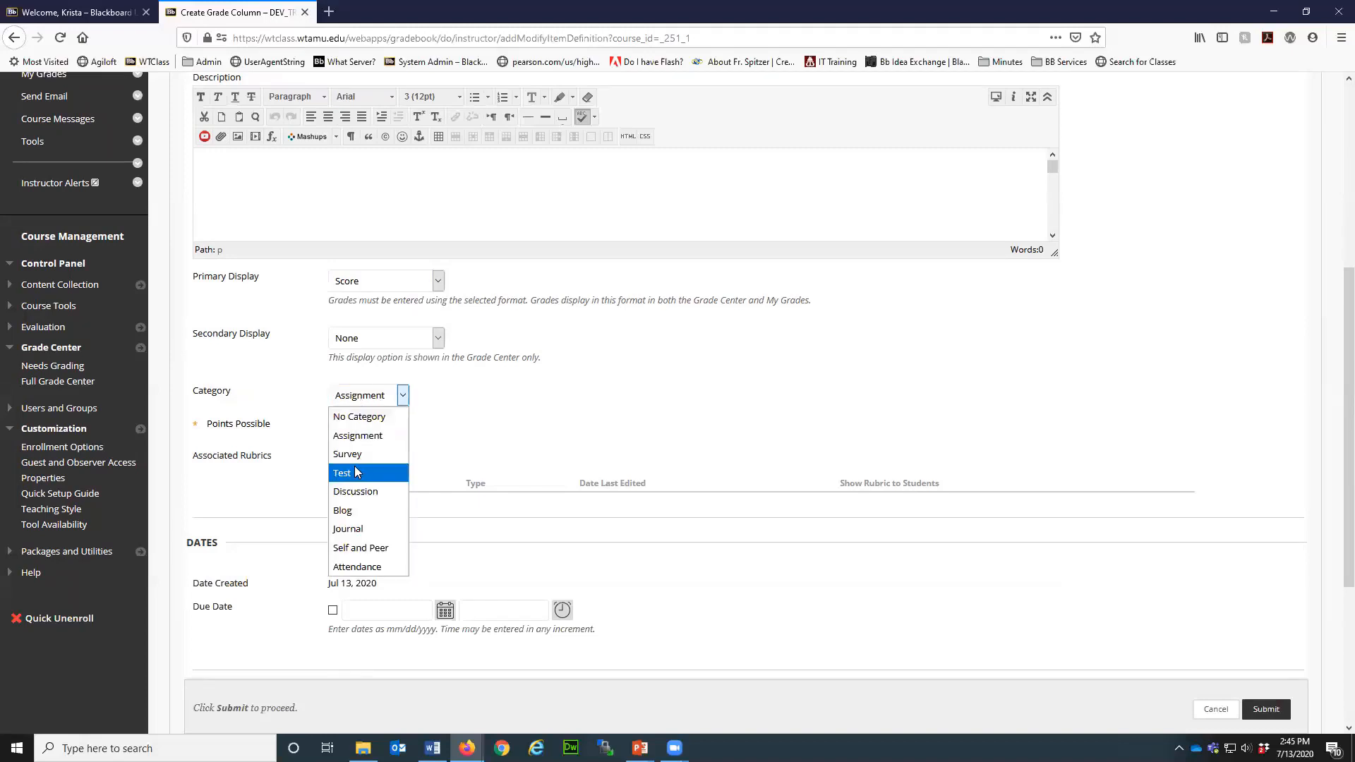
pyautogui.click(356, 471)
pyautogui.click(374, 429)
pyautogui.write('100')
pyautogui.click(542, 443)
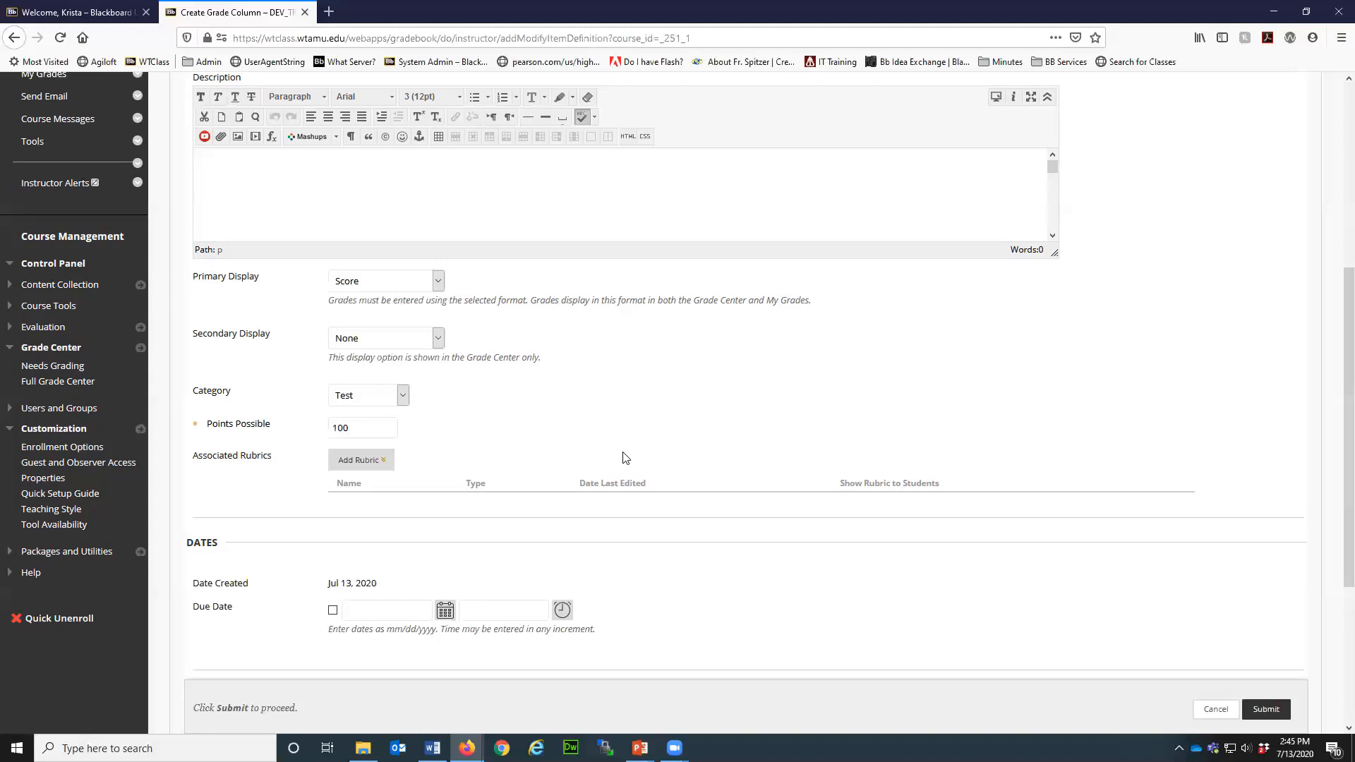
# Step: Review the Final Exam column's due date and visibility options, and submit the column
pyautogui.scroll(-1, 655, 453)
pyautogui.scroll(-1, 678, 457)
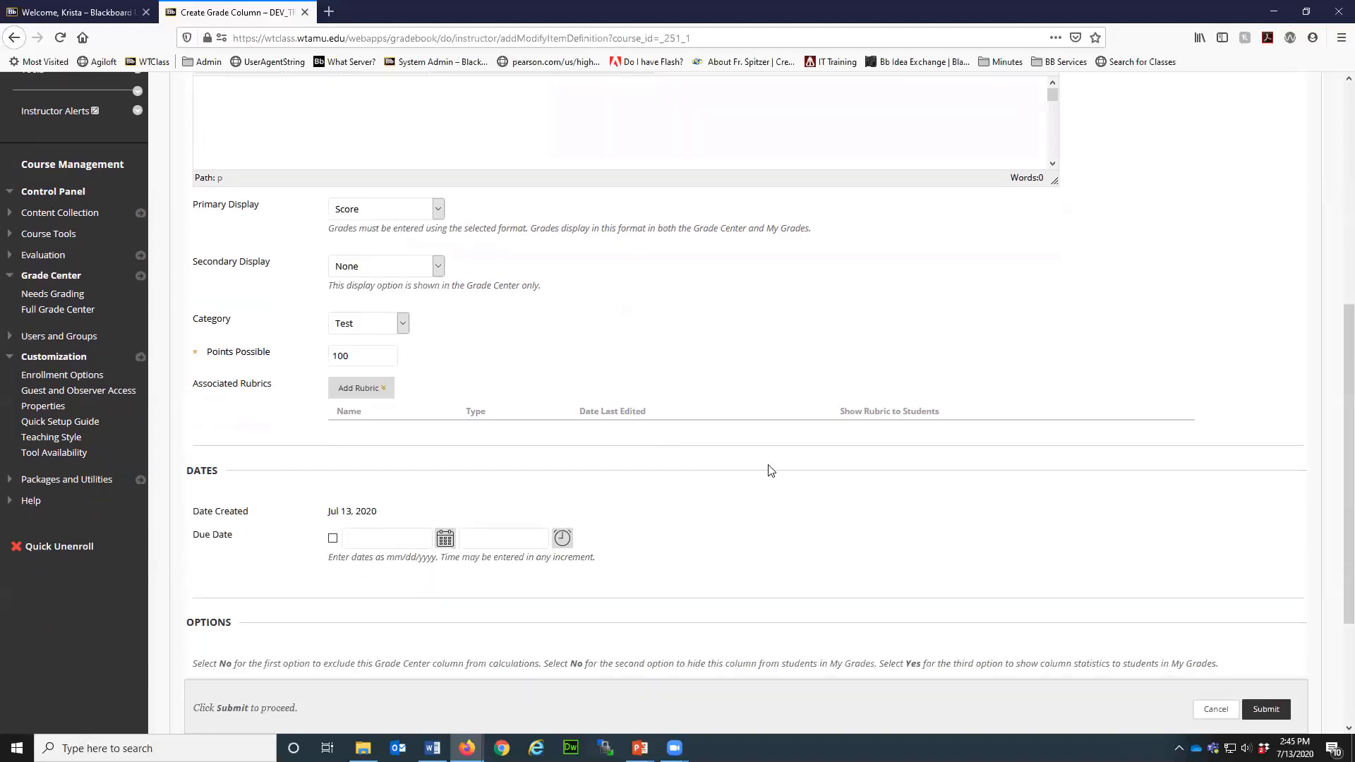
pyautogui.scroll(-1, 763, 482)
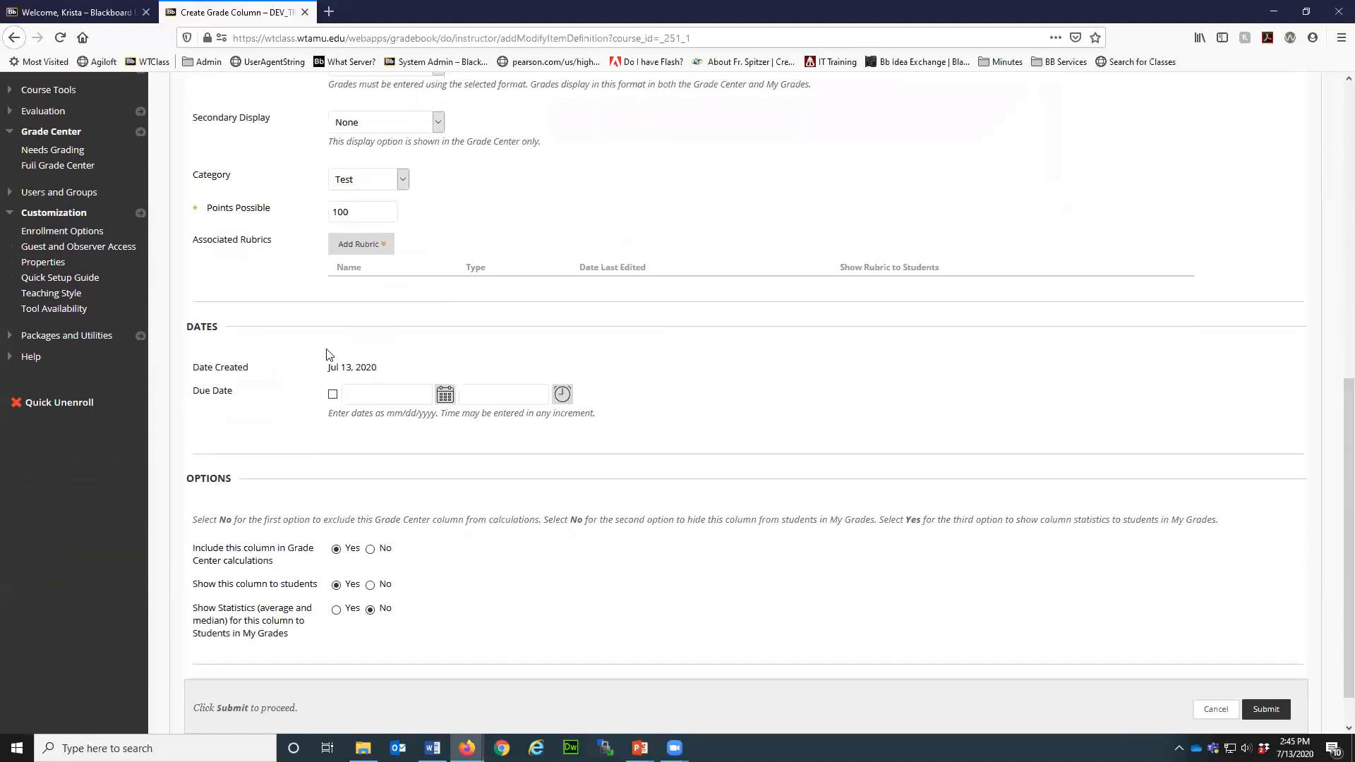
pyautogui.scroll(-1, 409, 404)
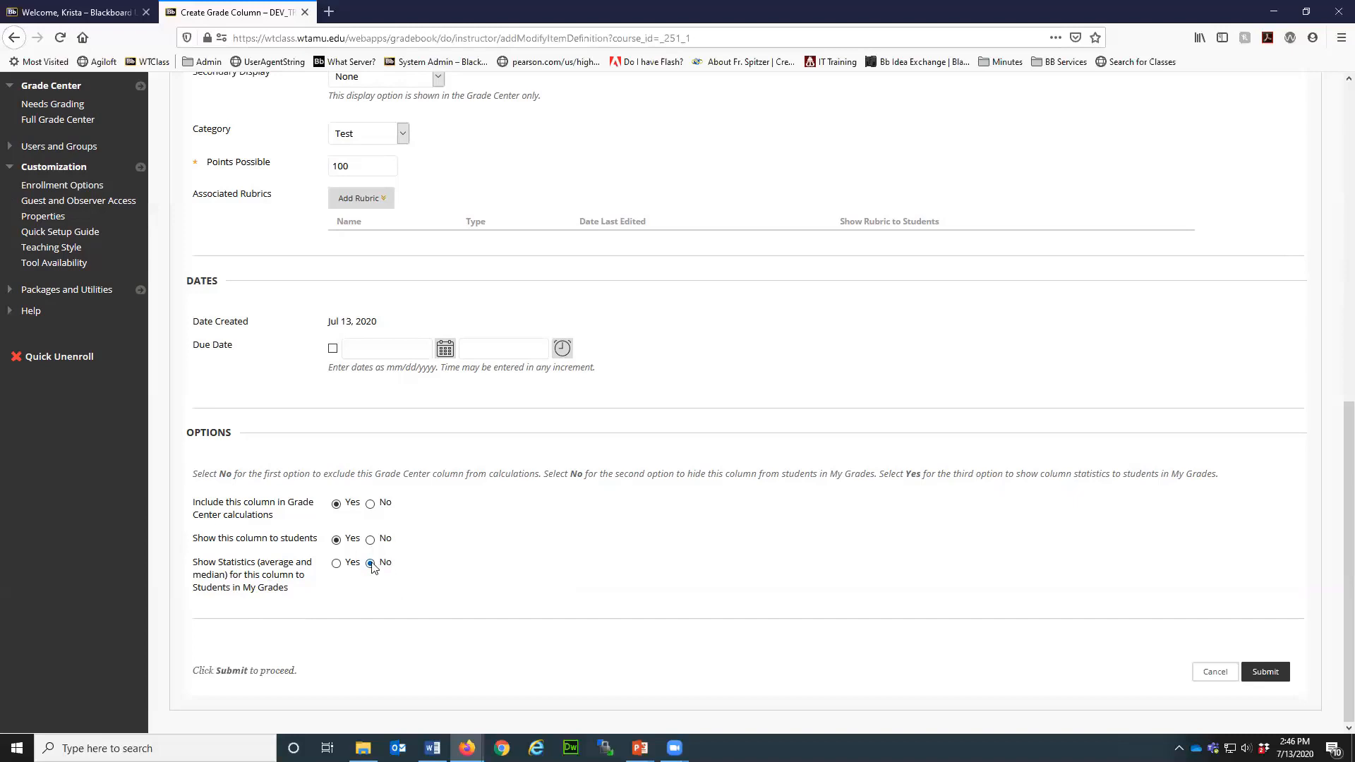
pyautogui.click(1265, 672)
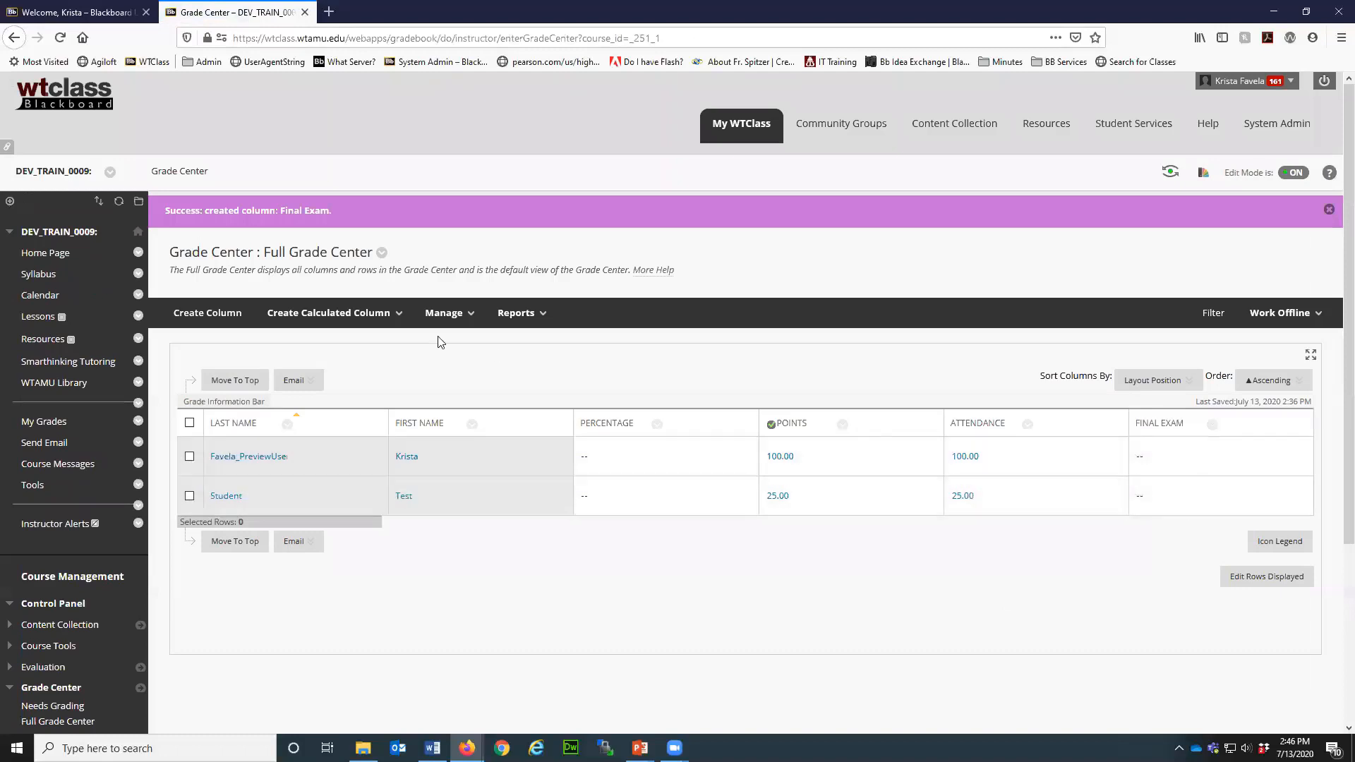
# Step: Create a grade column named Essay 1 in the Assignment category with 100 points possible
pyautogui.click(209, 317)
pyautogui.click(305, 432)
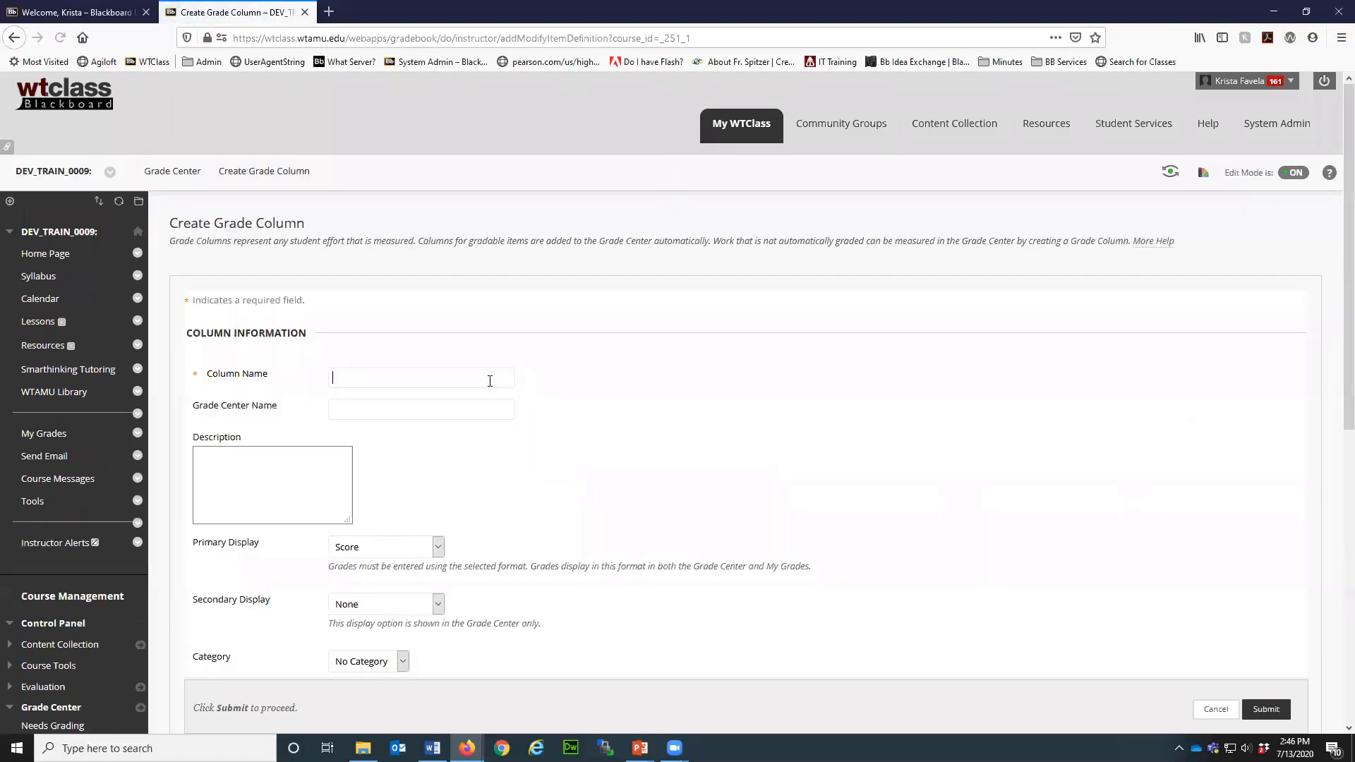
pyautogui.click(489, 382)
pyautogui.write('Essay 1')
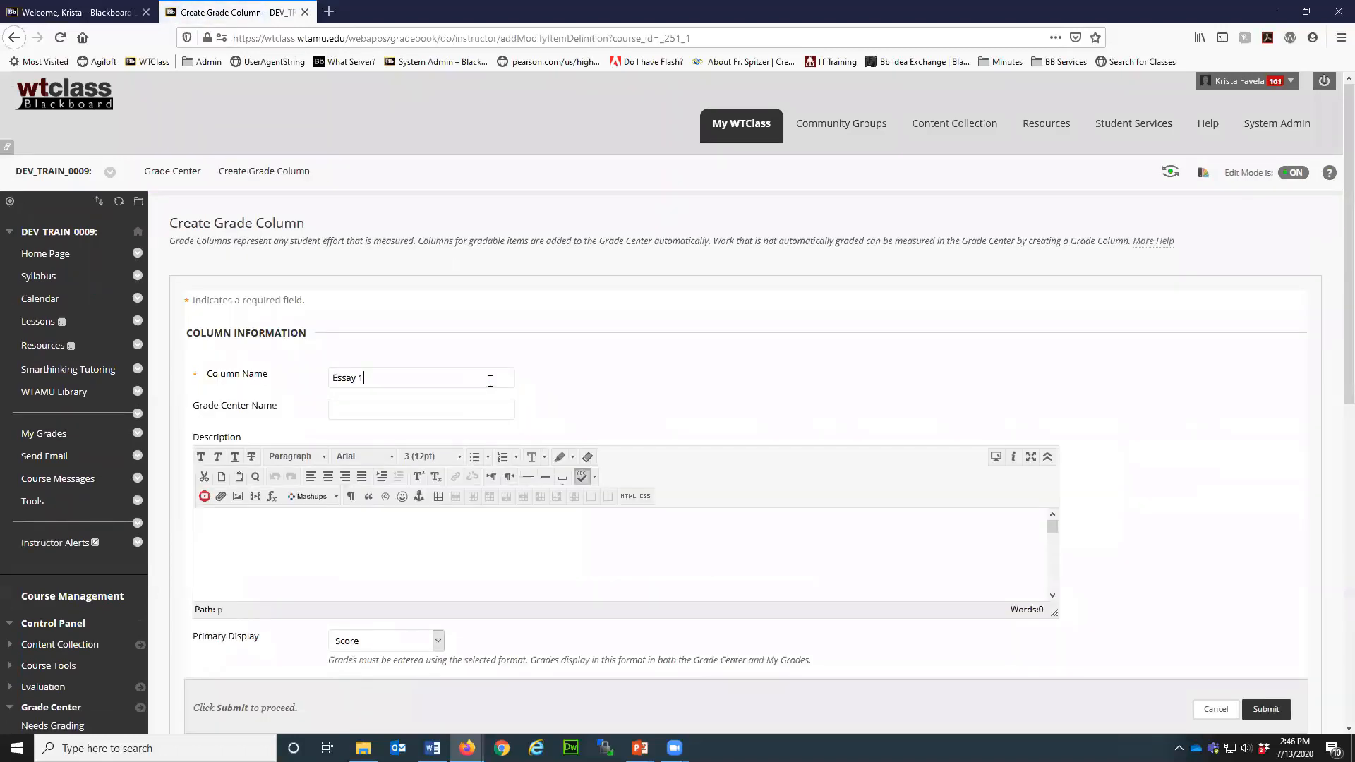
pyautogui.scroll(-3, 462, 410)
pyautogui.click(381, 539)
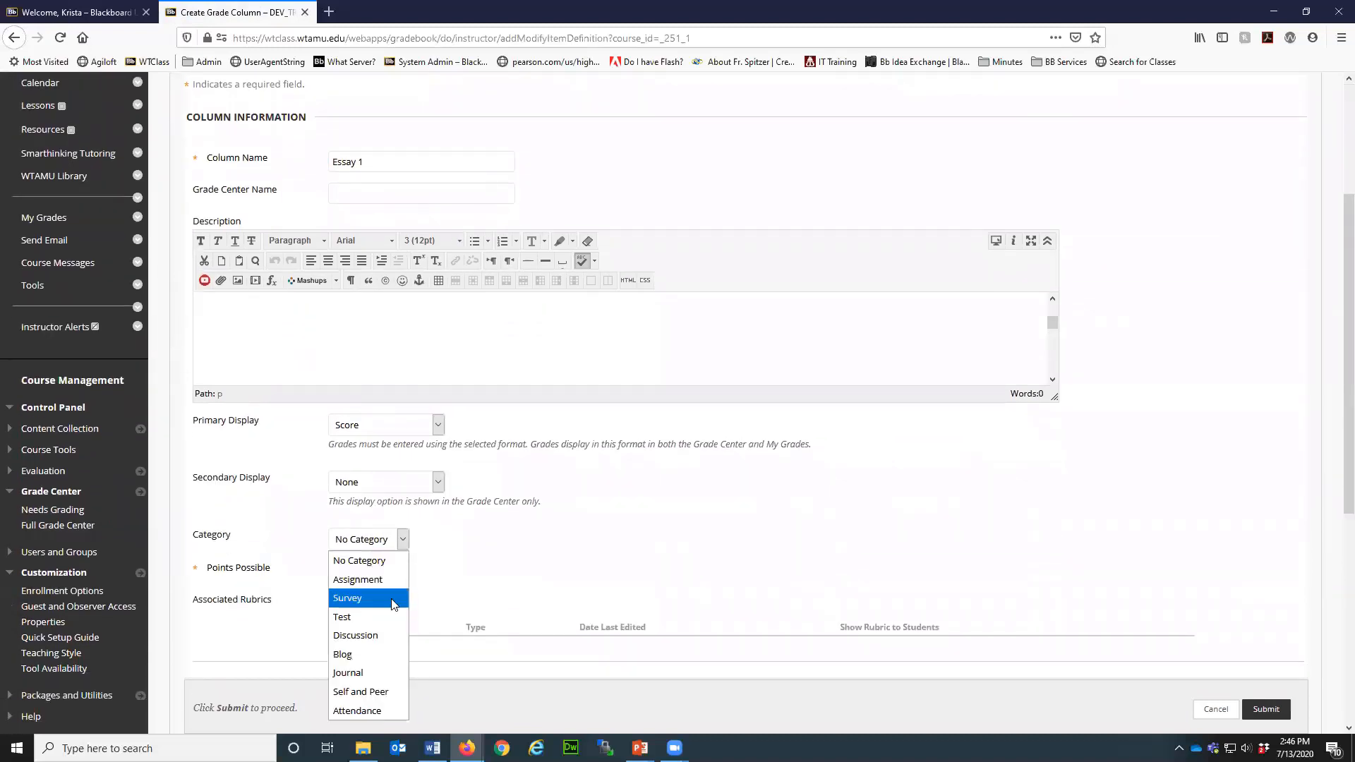
pyautogui.click(380, 578)
pyautogui.click(376, 580)
pyautogui.write('100')
pyautogui.press('Return')
# Step: Create a grade column named Essay 2 in the Assignment category with 100 points possible
pyautogui.click(203, 321)
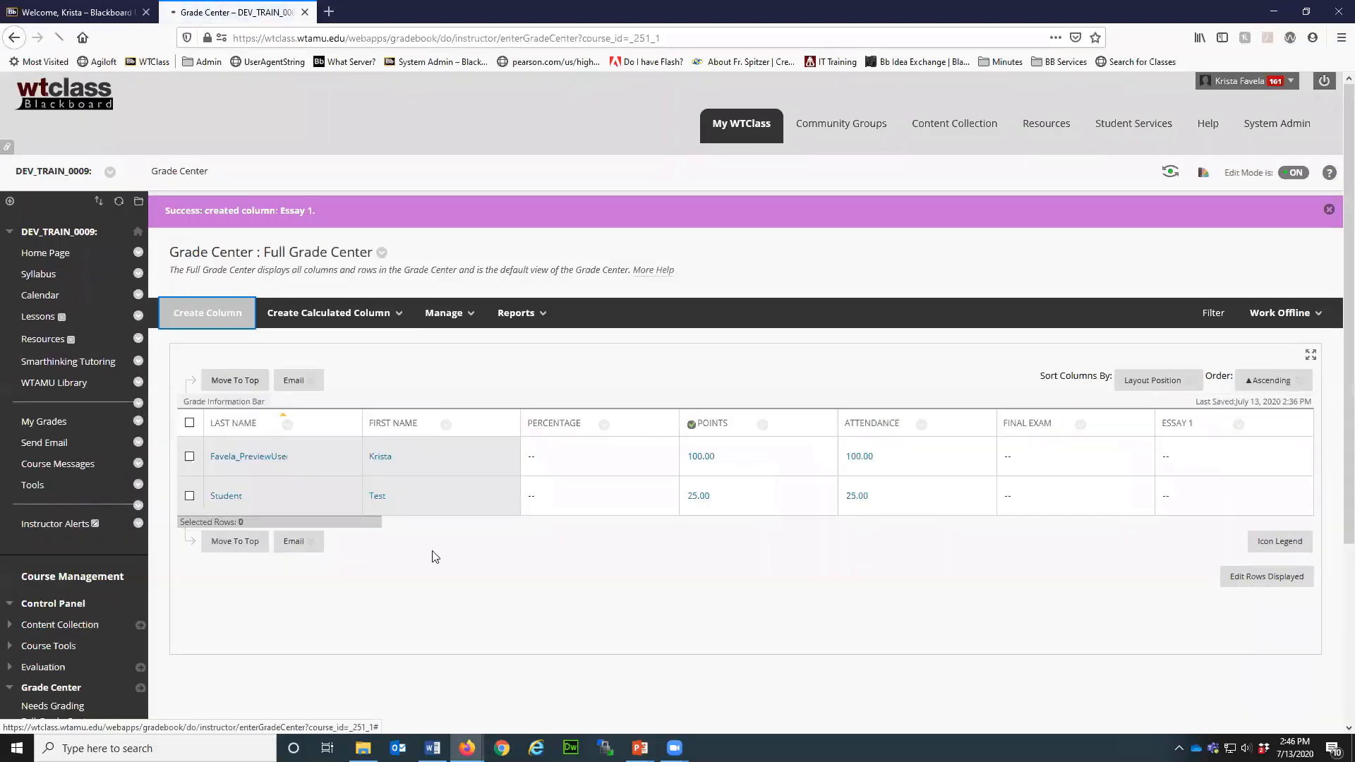
pyautogui.write('Essay 2')
pyautogui.press('Tab')
pyautogui.scroll(-3, 424, 565)
pyautogui.click(396, 468)
pyautogui.click(363, 502)
pyautogui.click(357, 502)
pyautogui.write('100')
pyautogui.press('Return')
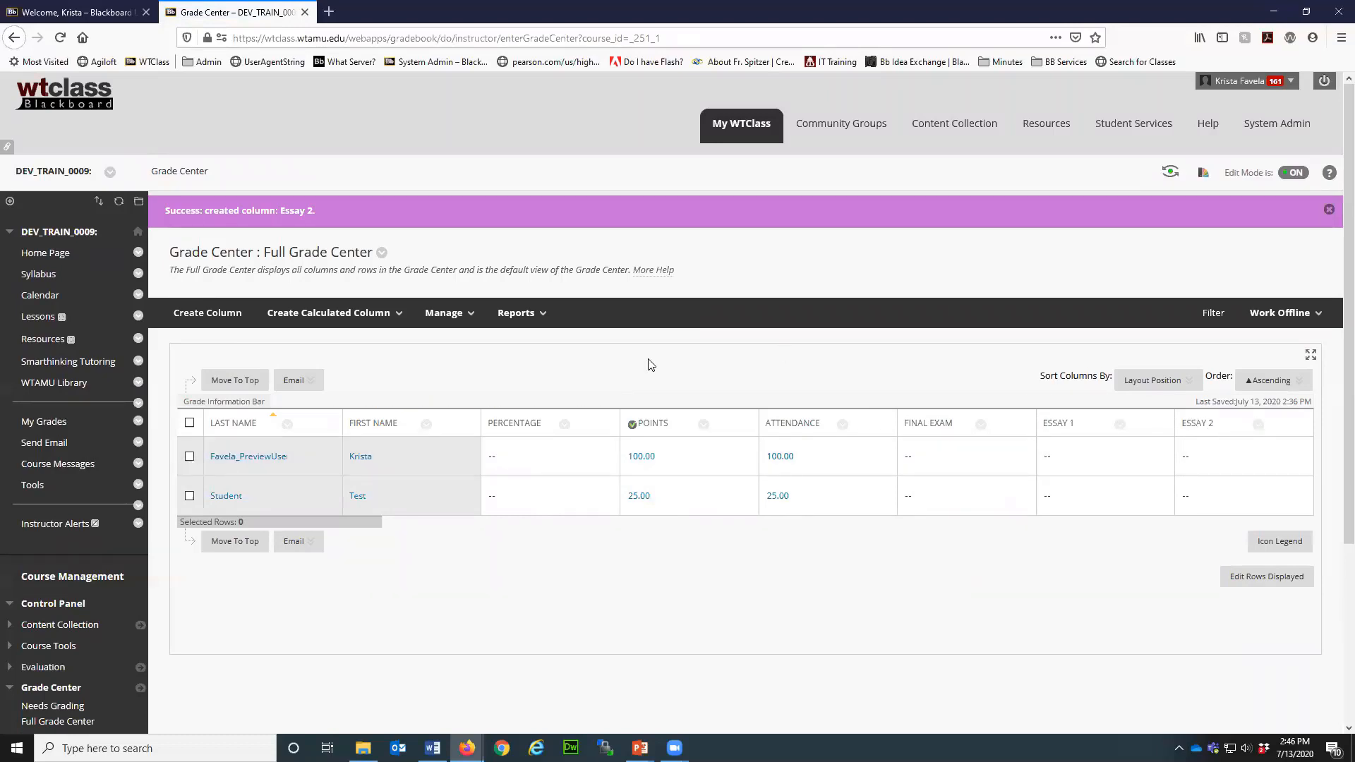
# Step: Review which columns belong to each Grade Center category, and return to the Full Grade Center
pyautogui.click(438, 314)
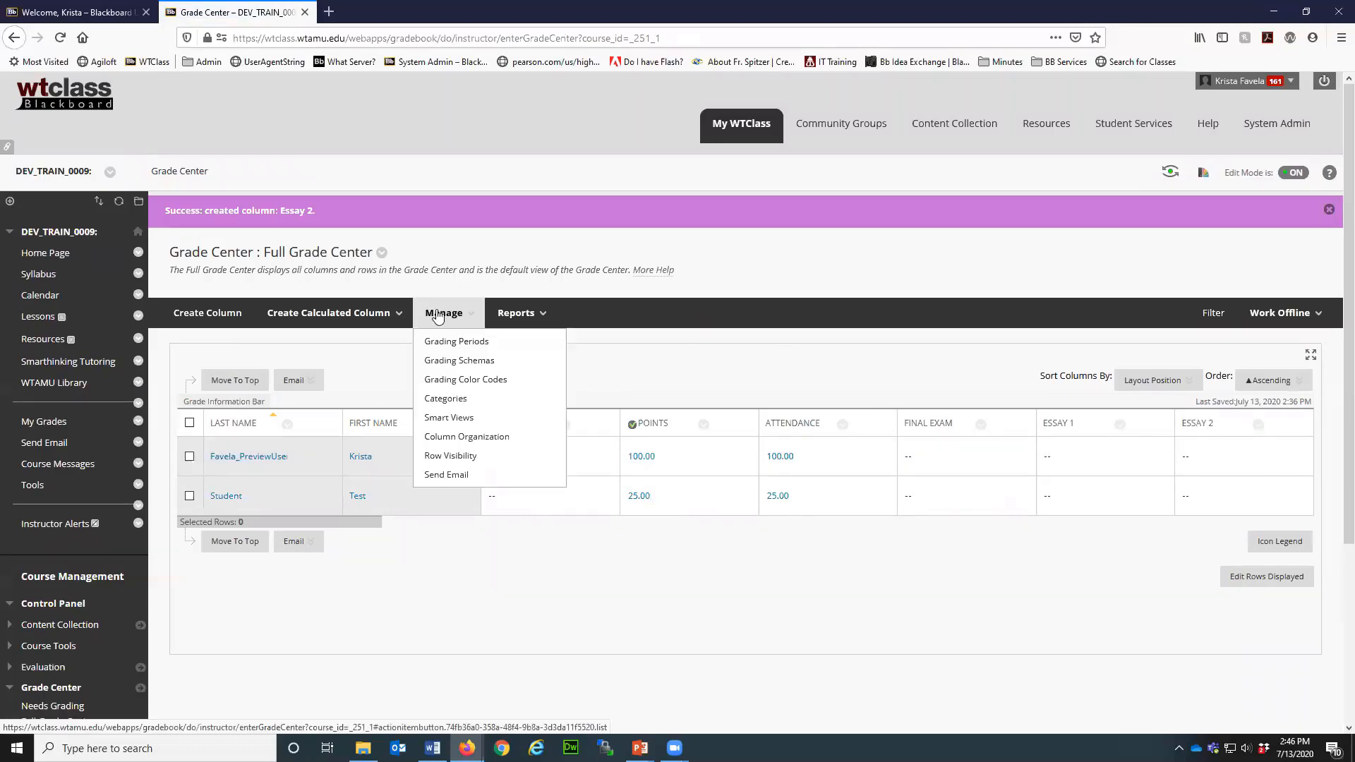
pyautogui.click(448, 399)
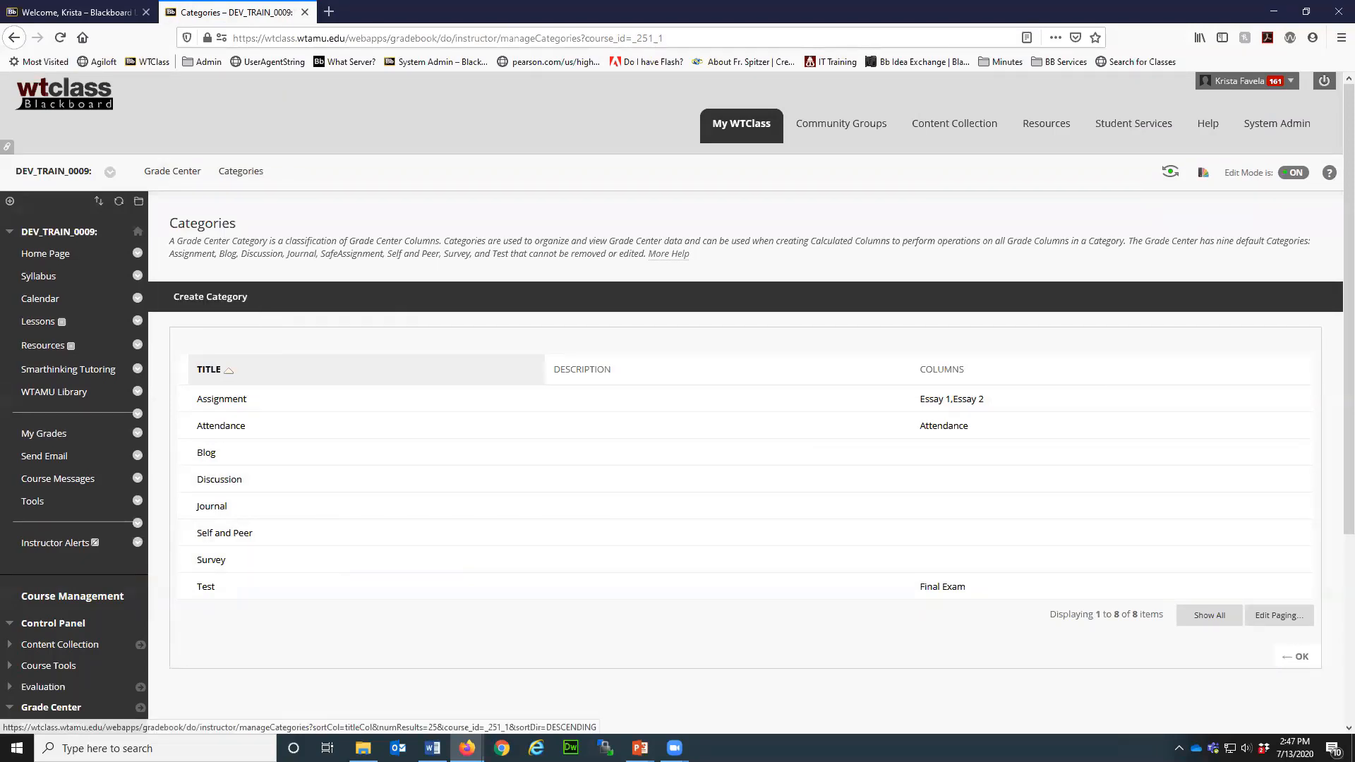
pyautogui.click(1301, 660)
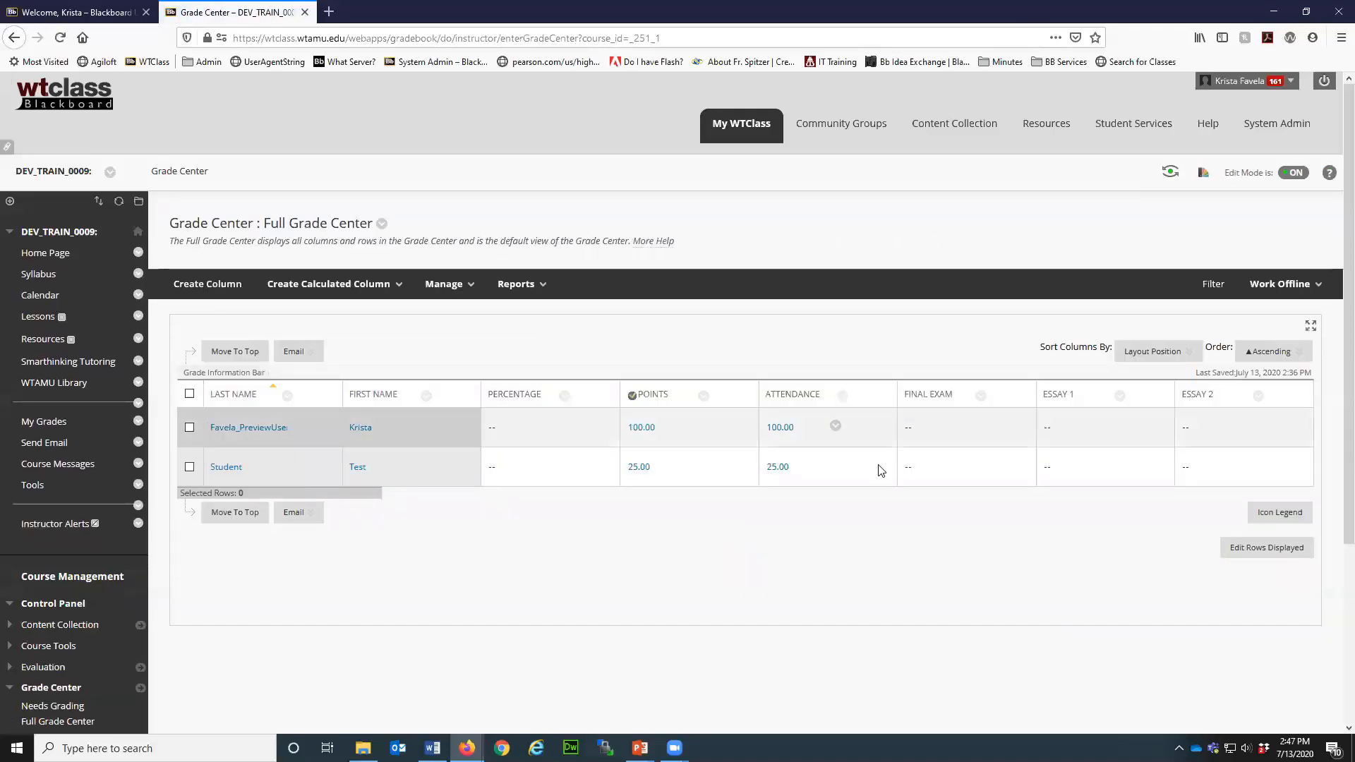
# Step: Open the Percentage column's information for editing, and set its secondary display to Letter (No Rounding)
pyautogui.click(565, 397)
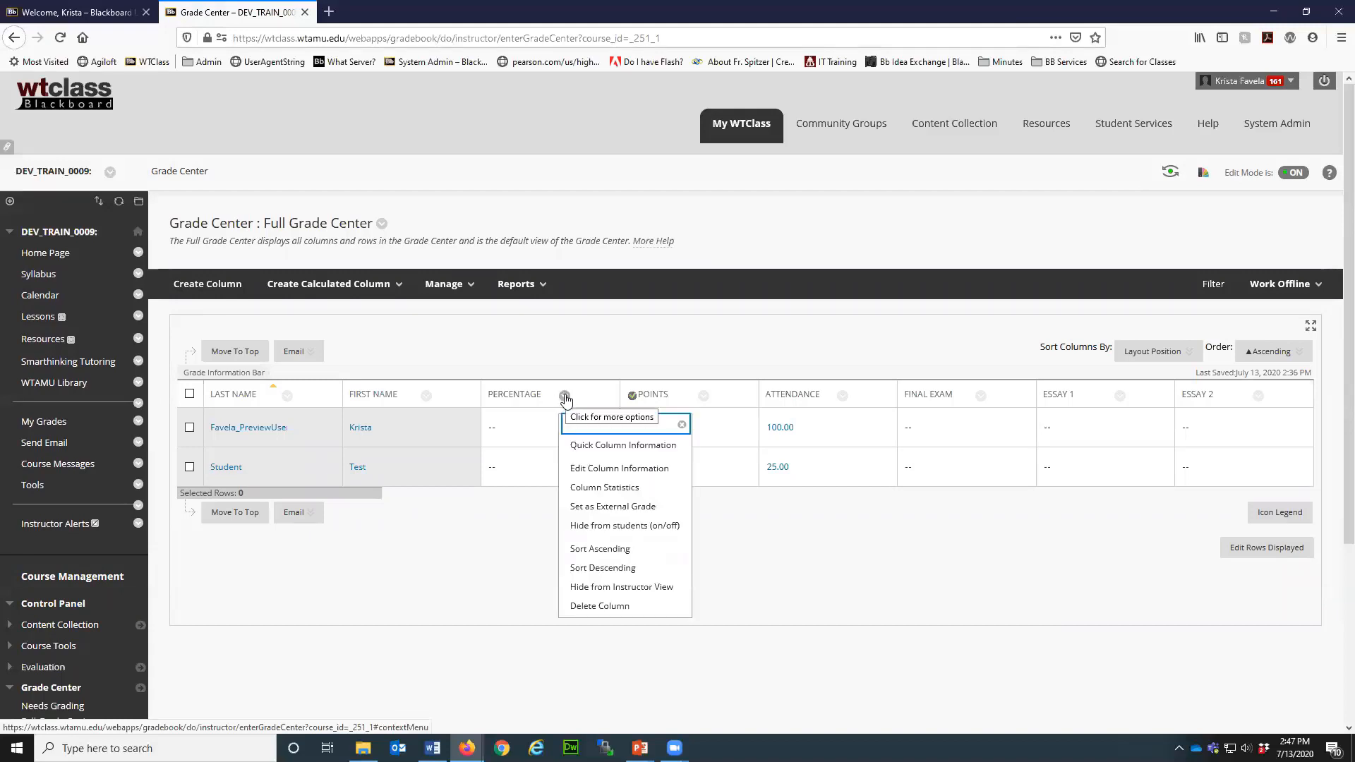
pyautogui.click(605, 468)
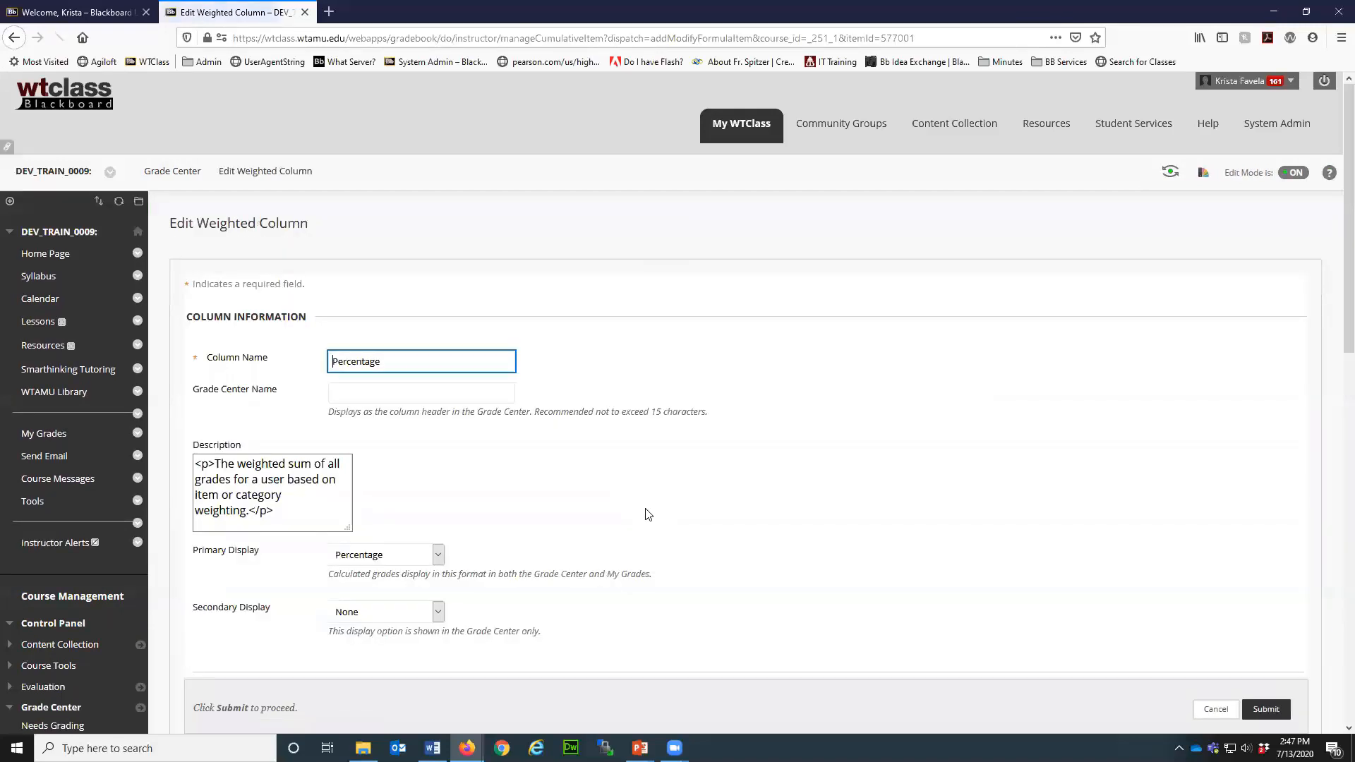
pyautogui.scroll(-1, 1133, 414)
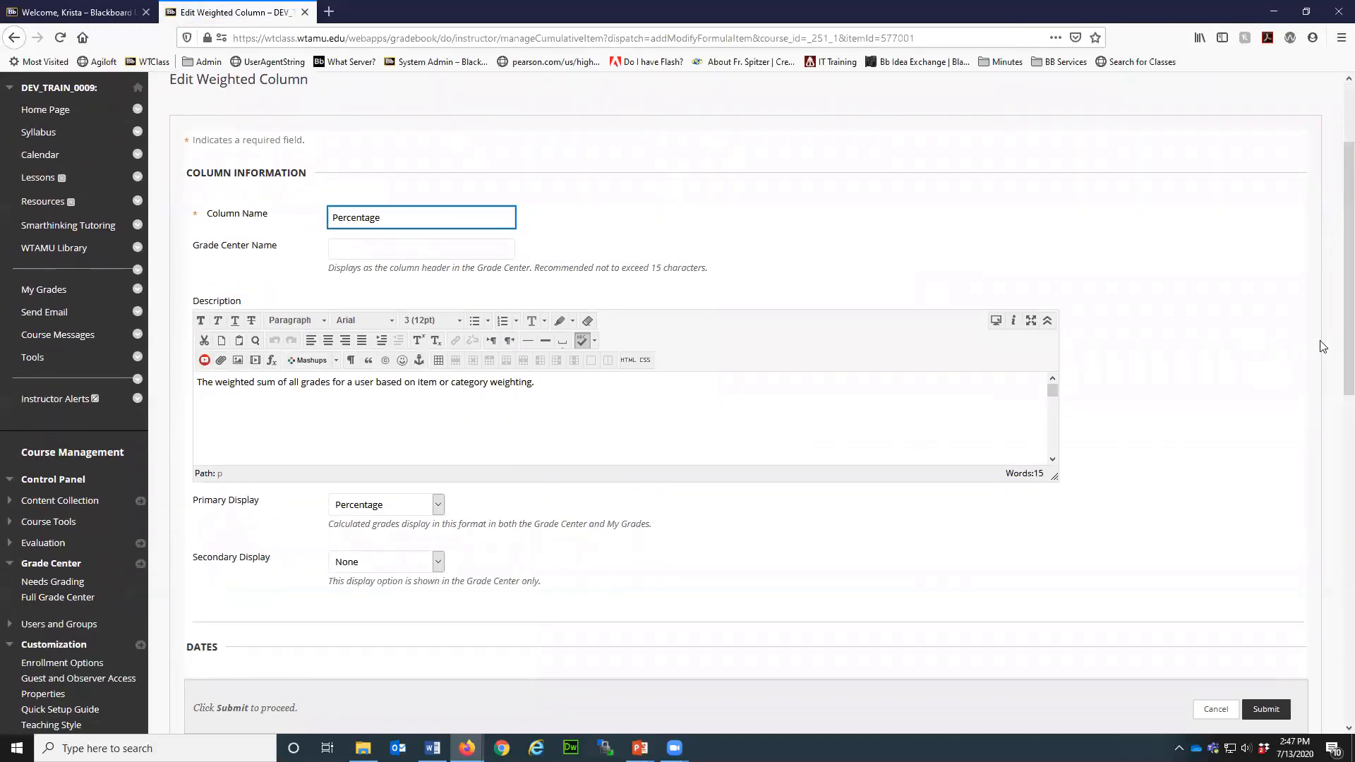
pyautogui.scroll(-3, 1200, 367)
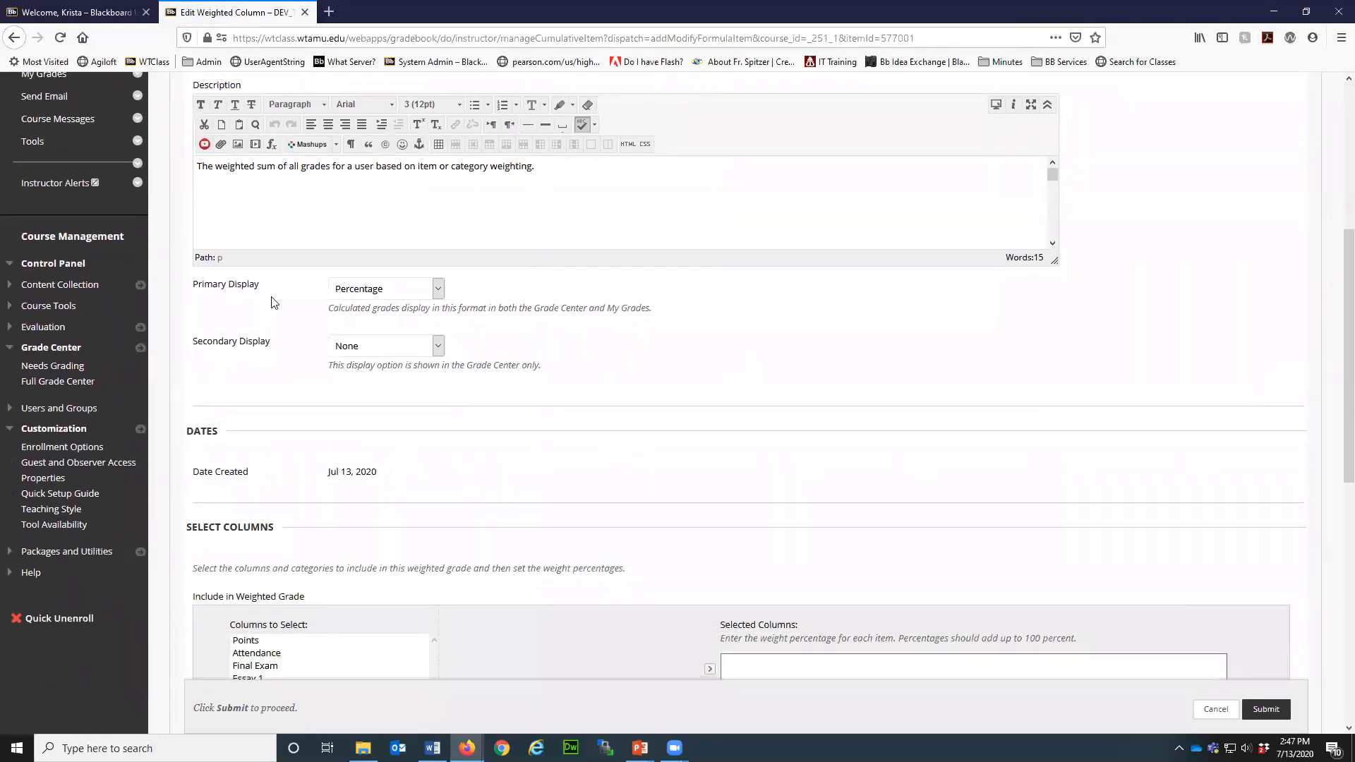
pyautogui.scroll(-4, 681, 369)
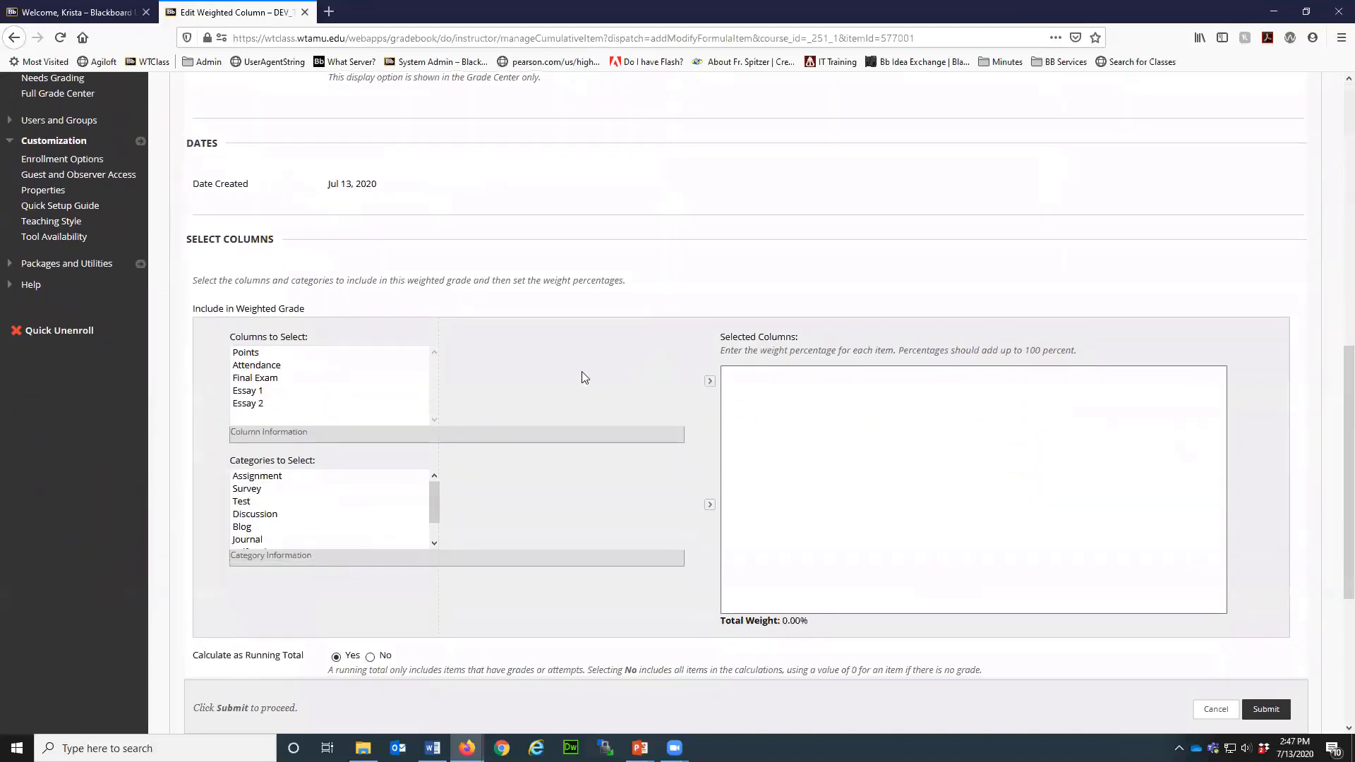
pyautogui.scroll(3, 607, 374)
pyautogui.click(352, 275)
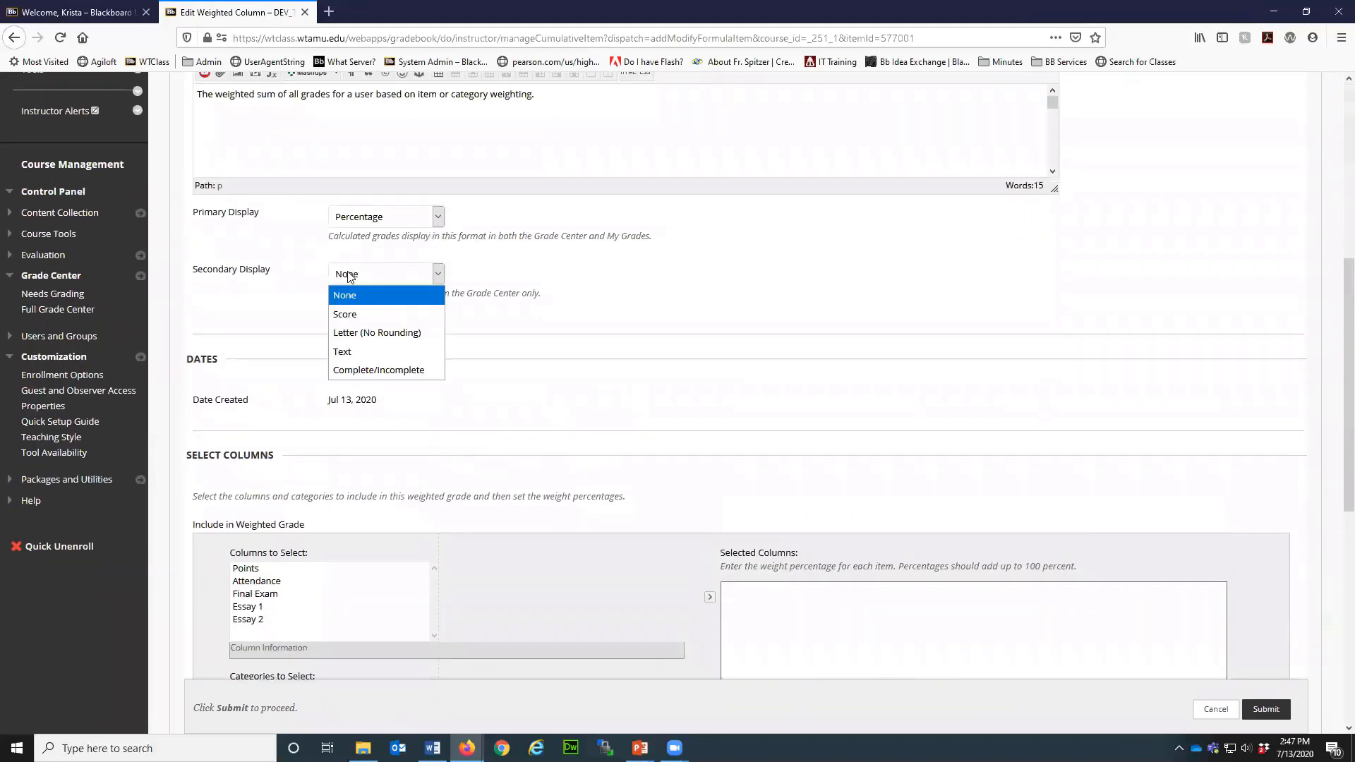
pyautogui.click(394, 339)
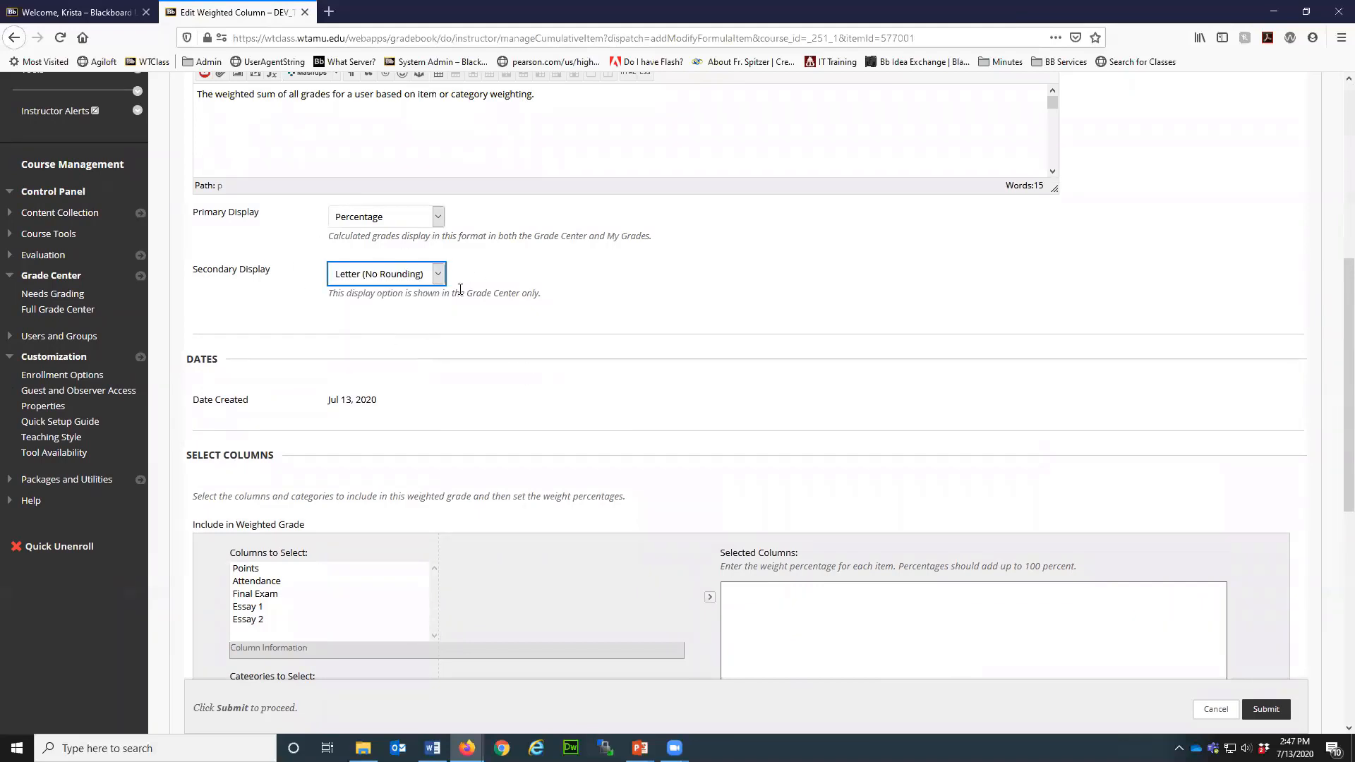
pyautogui.click(391, 297)
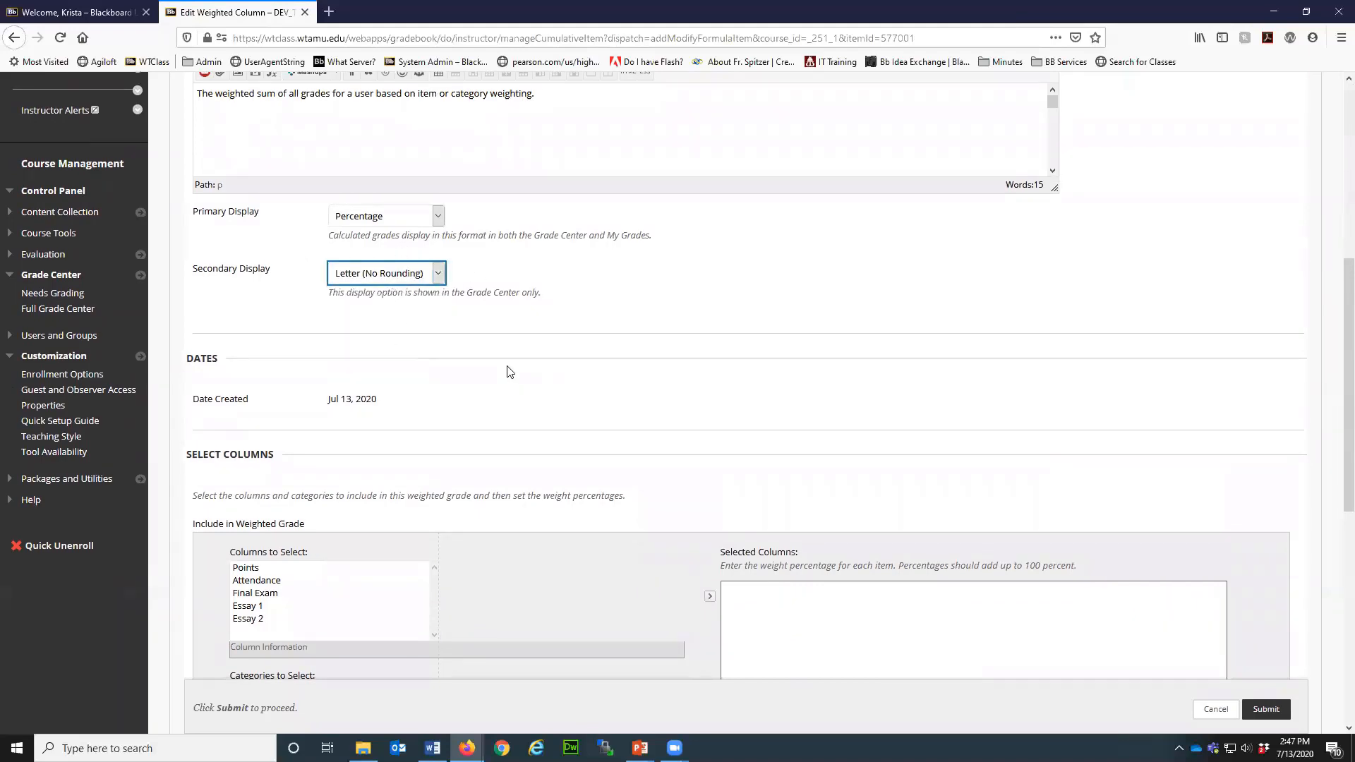
# Step: Include the Assignment and Test categories in the Percentage column's weighted grade
pyautogui.scroll(-4, 496, 369)
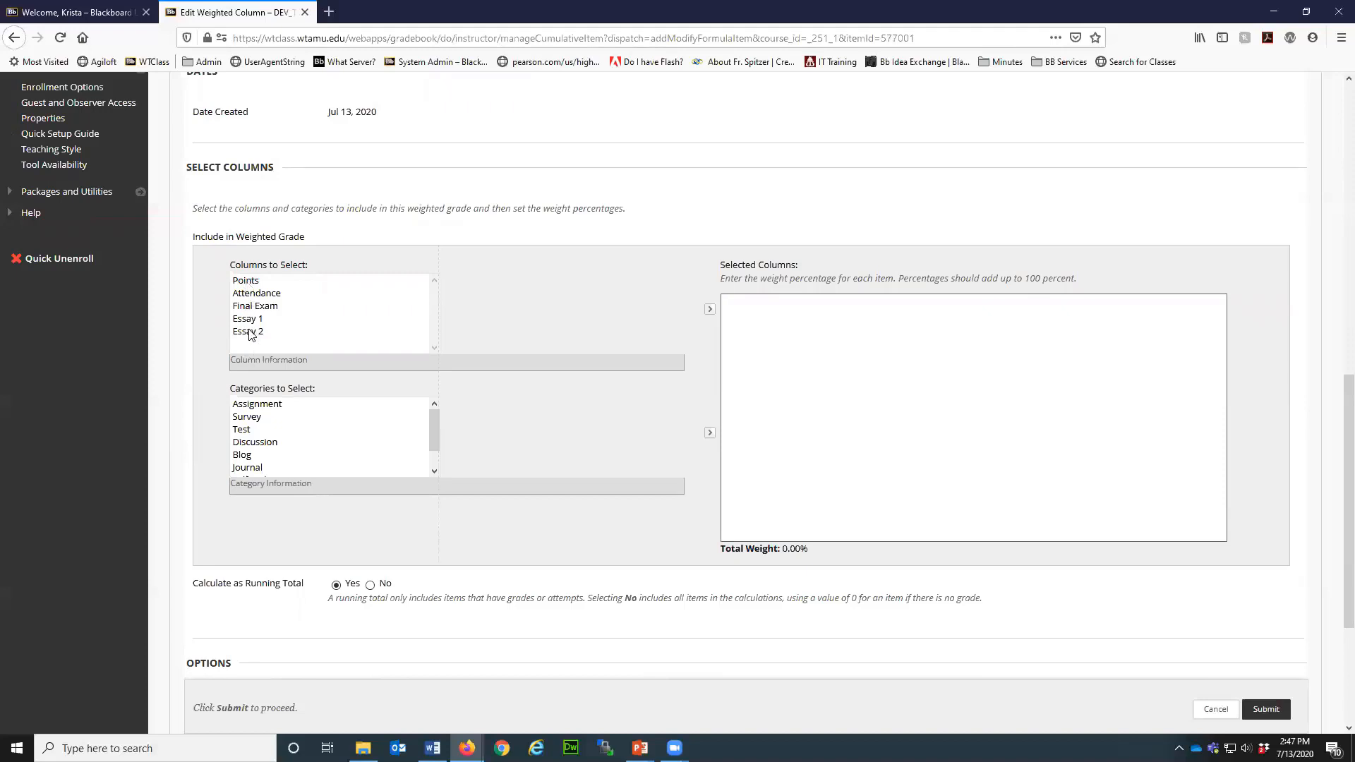
pyautogui.click(263, 405)
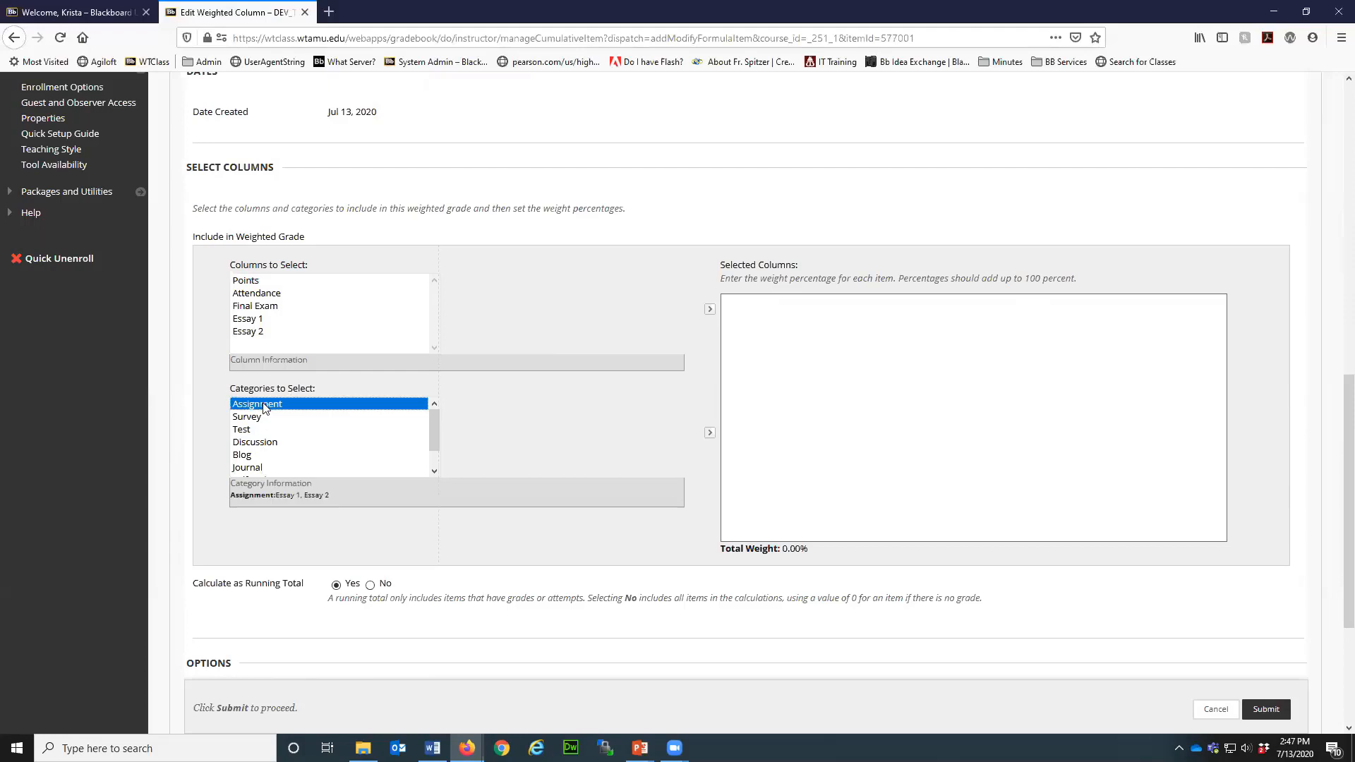
pyautogui.click(710, 434)
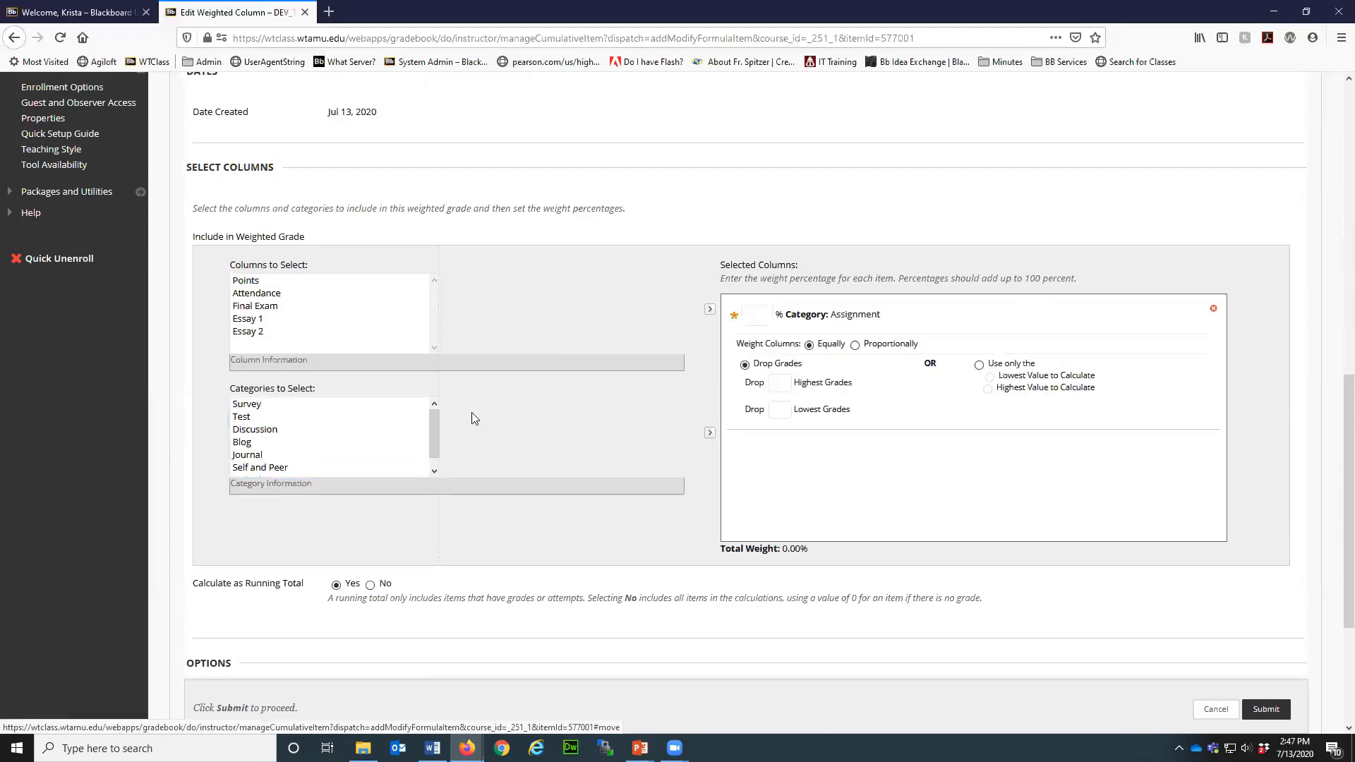
pyautogui.click(293, 418)
pyautogui.click(710, 433)
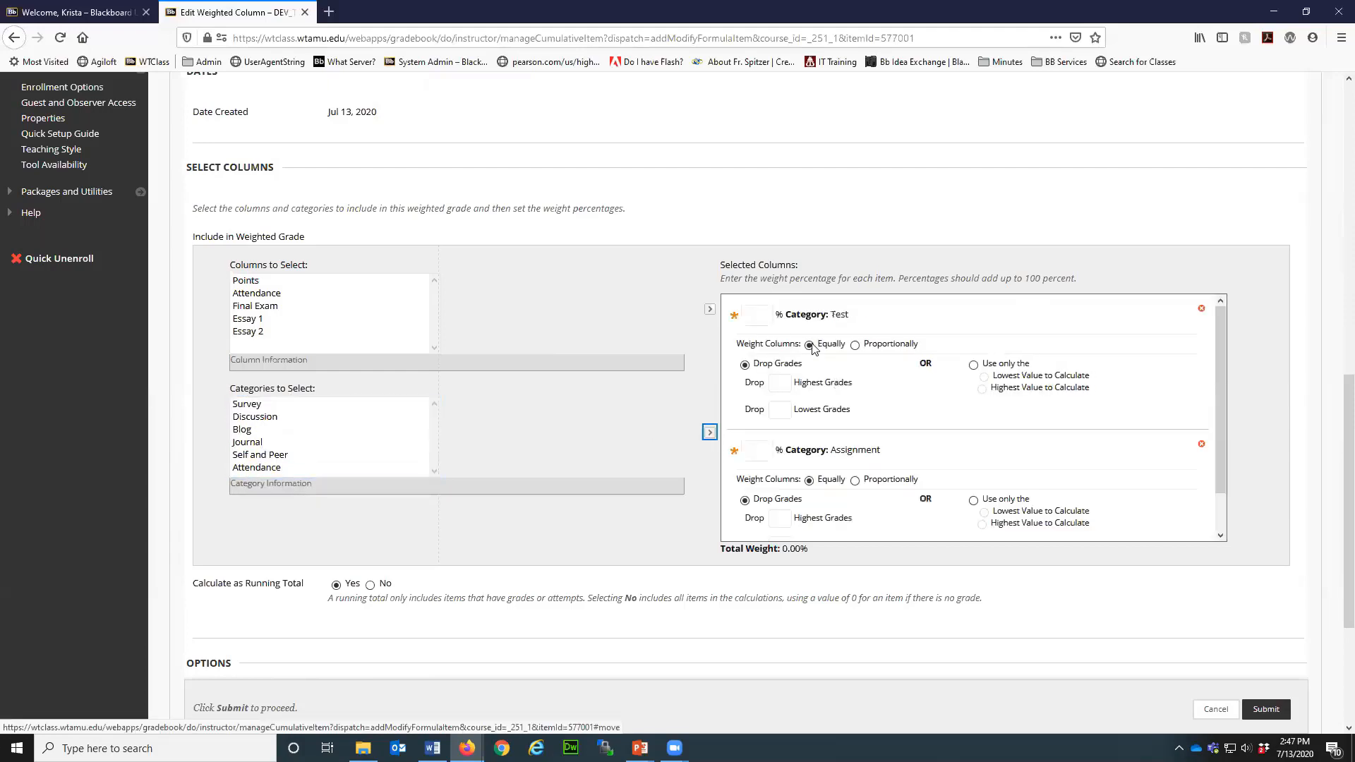
# Step: Set the weights of the Test and Assignment categories to 50 percent each
pyautogui.click(760, 319)
pyautogui.write('50')
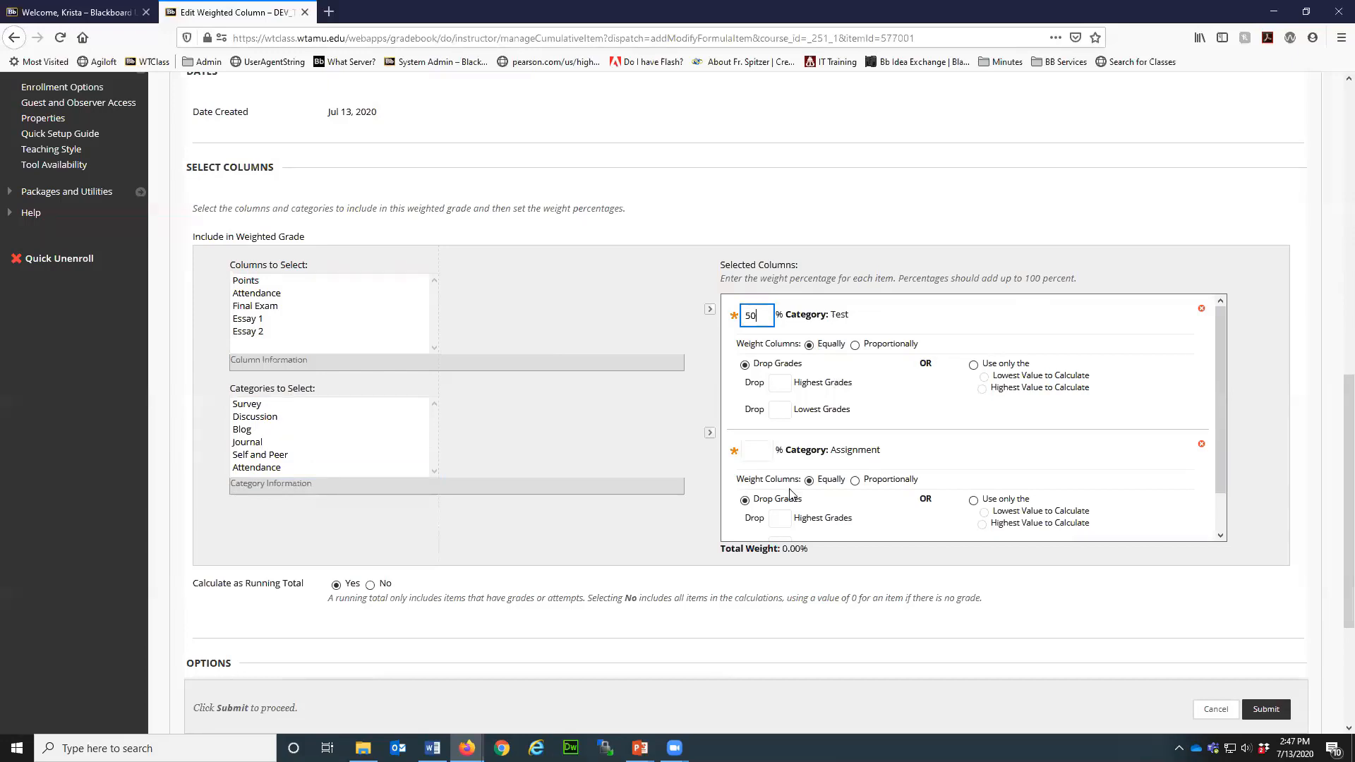
pyautogui.click(759, 448)
pyautogui.write('50')
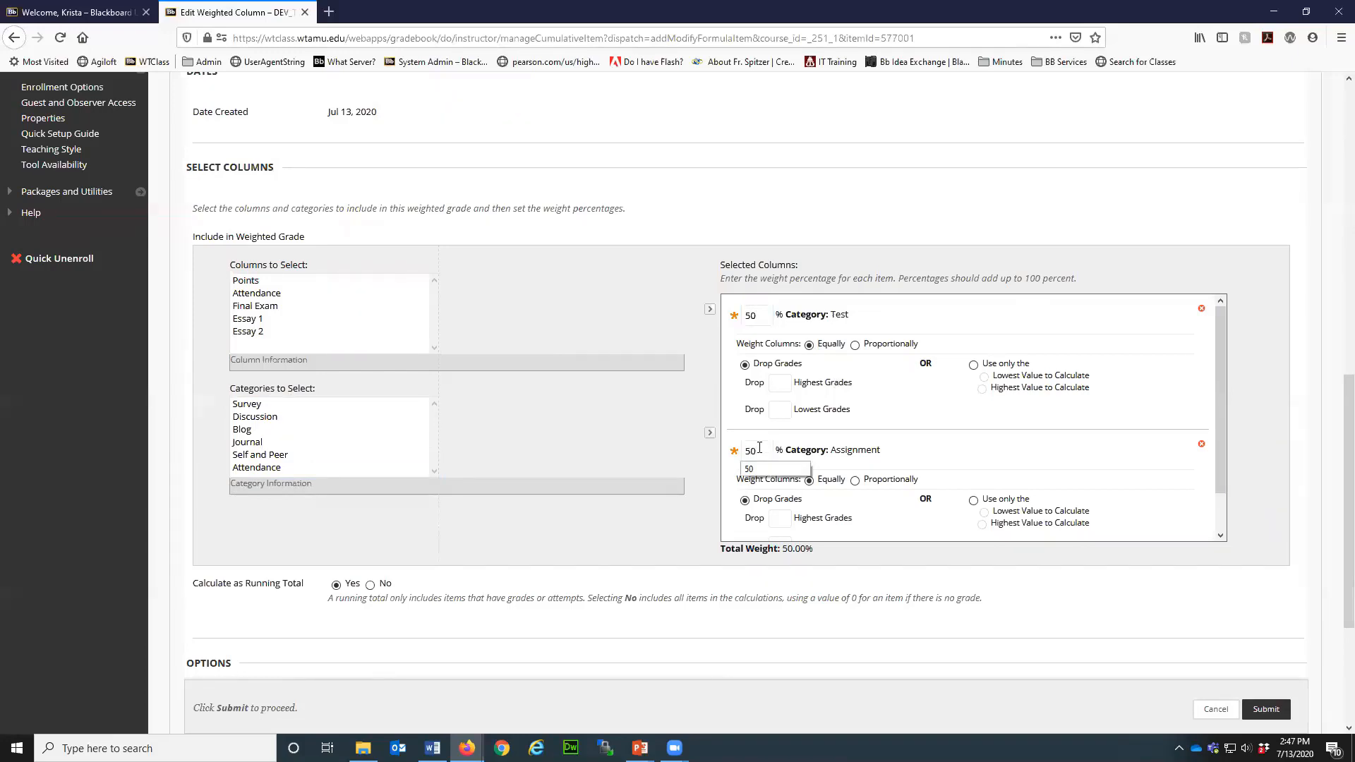
# Step: Review the Assignment category's drop-grade settings and the remaining column options, and submit the weighted column
pyautogui.scroll(-1, 859, 455)
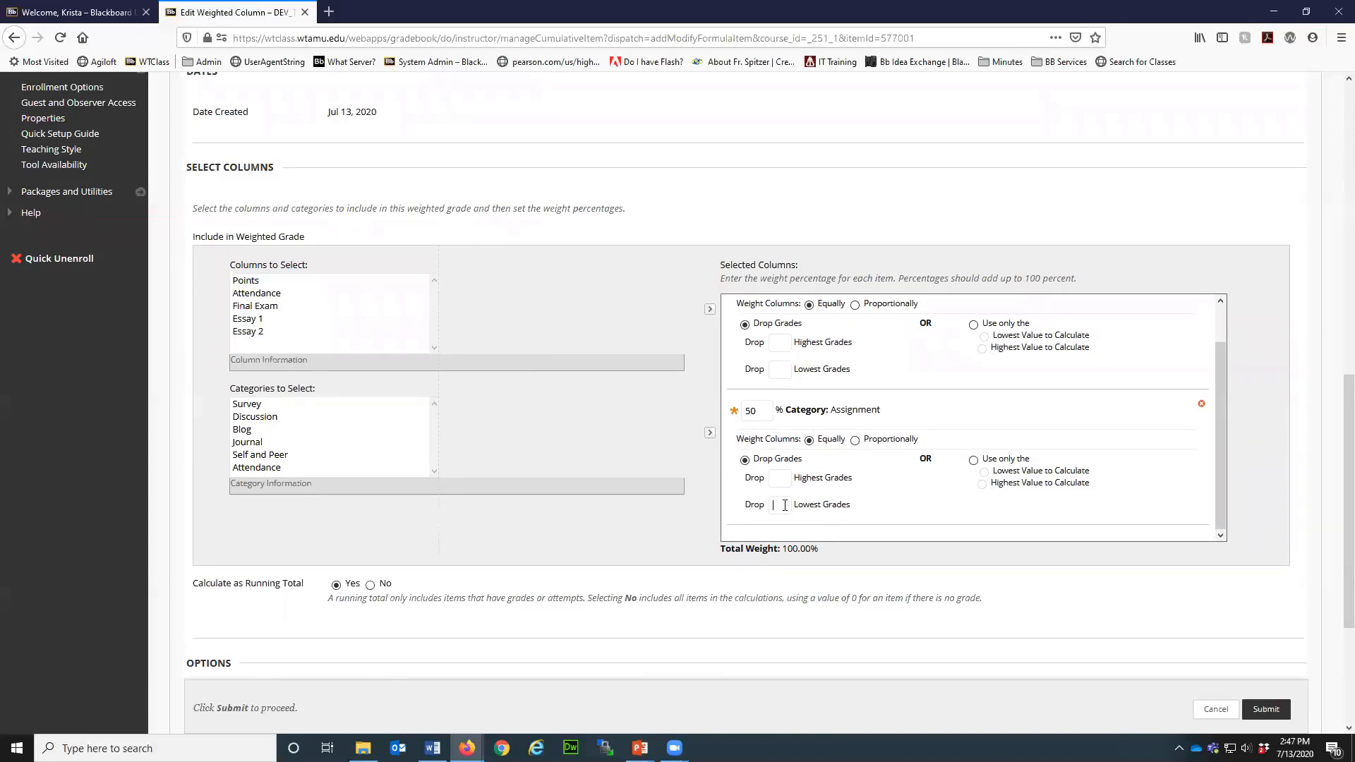
pyautogui.click(785, 505)
pyautogui.moveTo(859, 480); pyautogui.dragTo(794, 481)
pyautogui.scroll(-3, 760, 547)
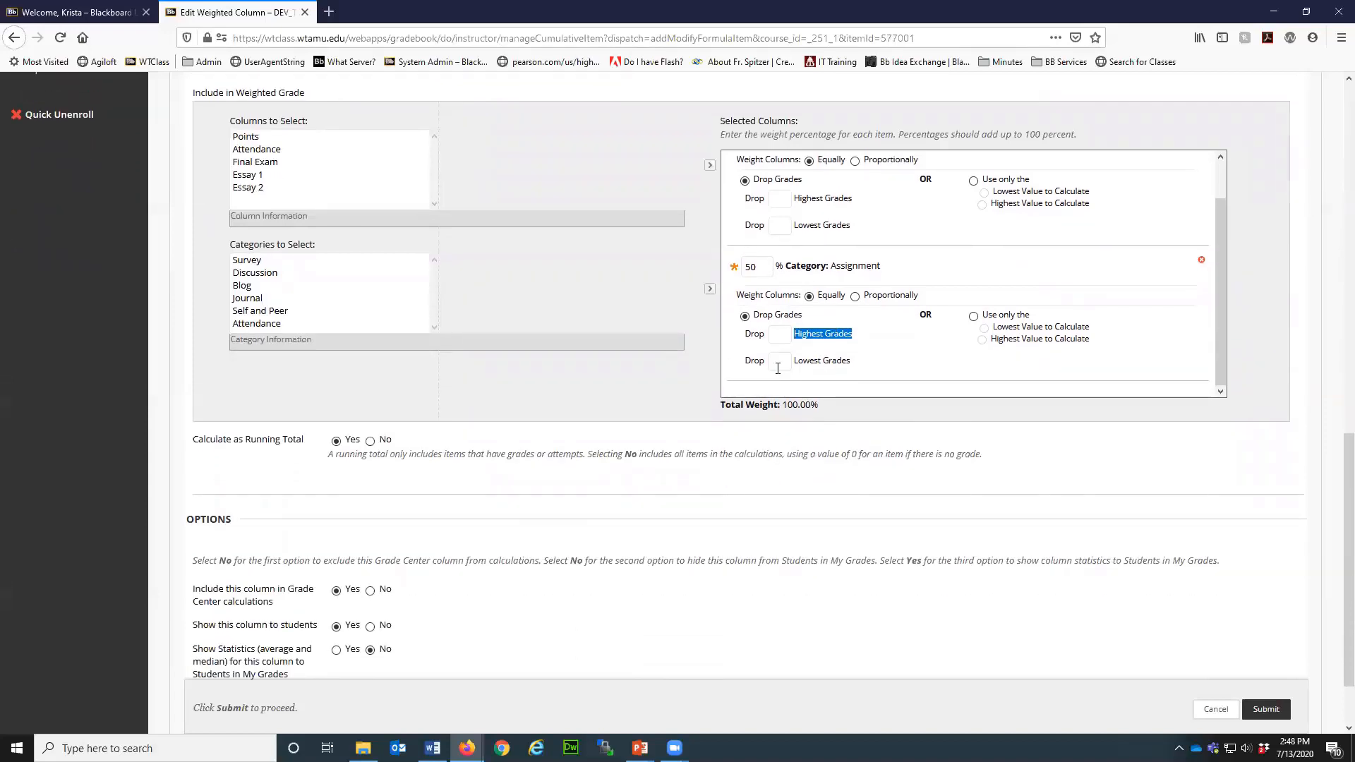
pyautogui.doubleClick(753, 266)
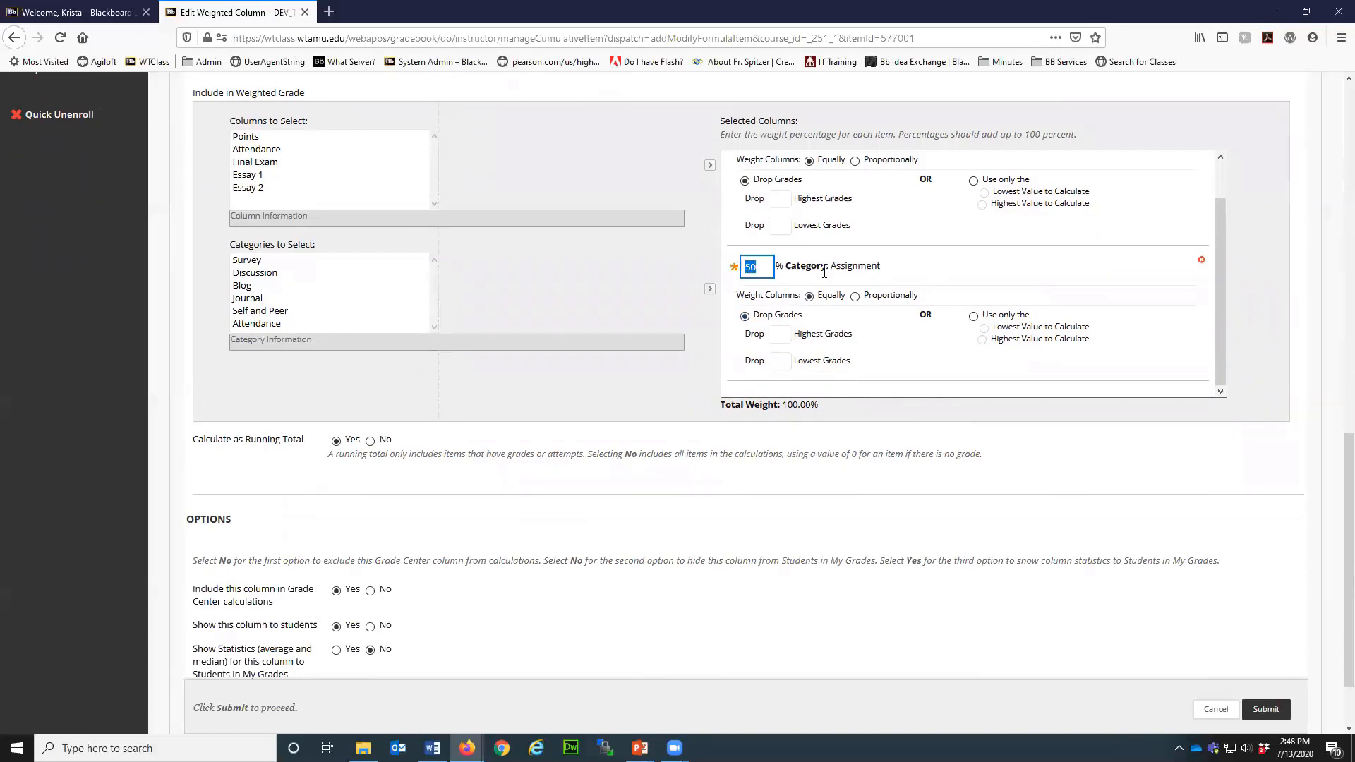
pyautogui.scroll(-2, 522, 378)
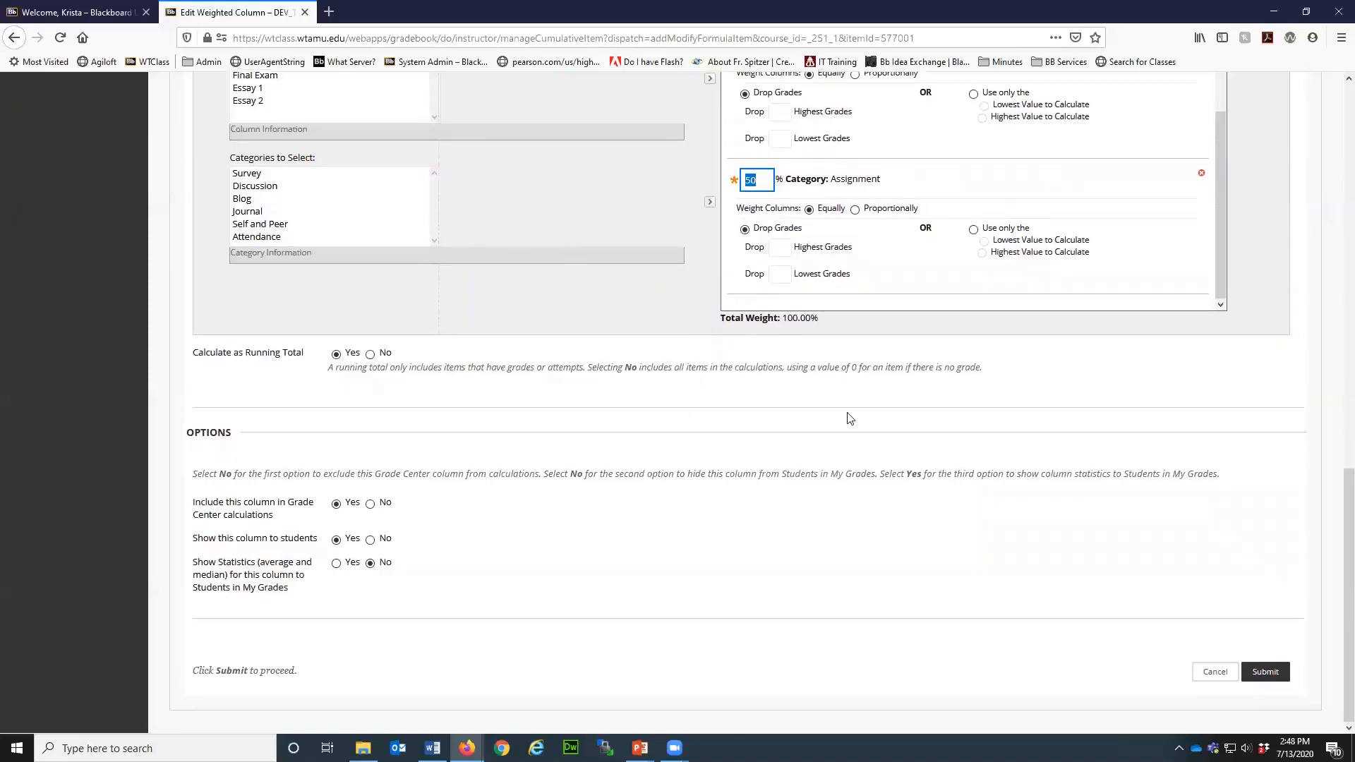
pyautogui.click(1266, 674)
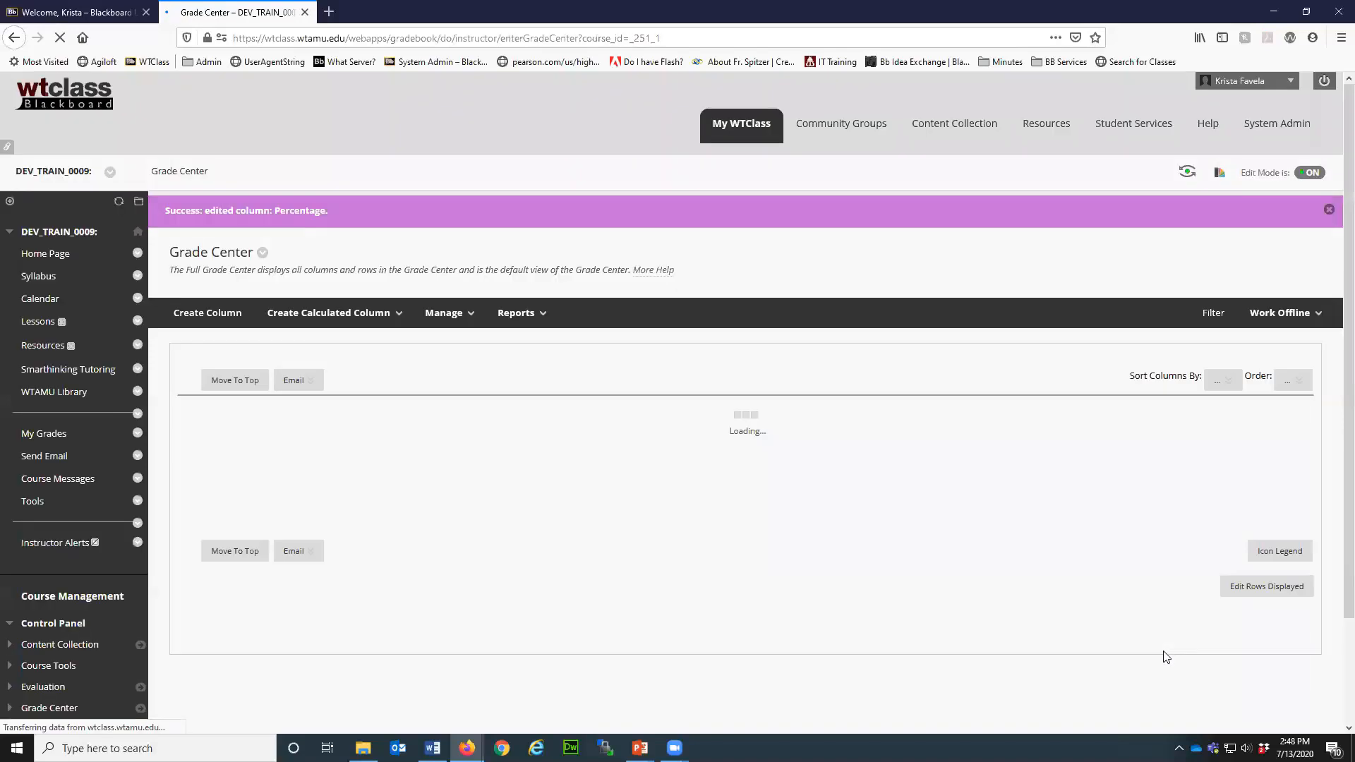
# Step: Try limiting the Points column's total to the Assignment and Test categories, dropping 1 lowest Assignment grade
pyautogui.scroll(-2, 531, 396)
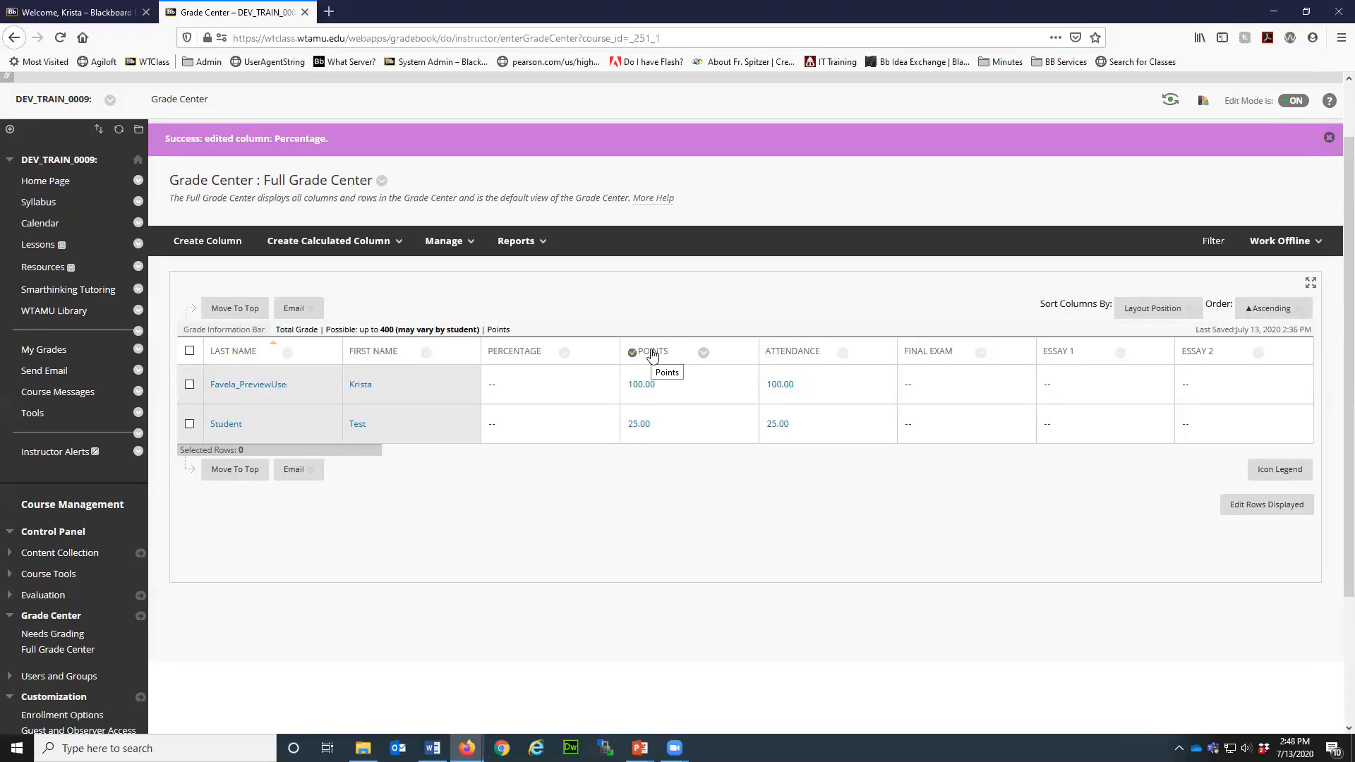
pyautogui.click(704, 353)
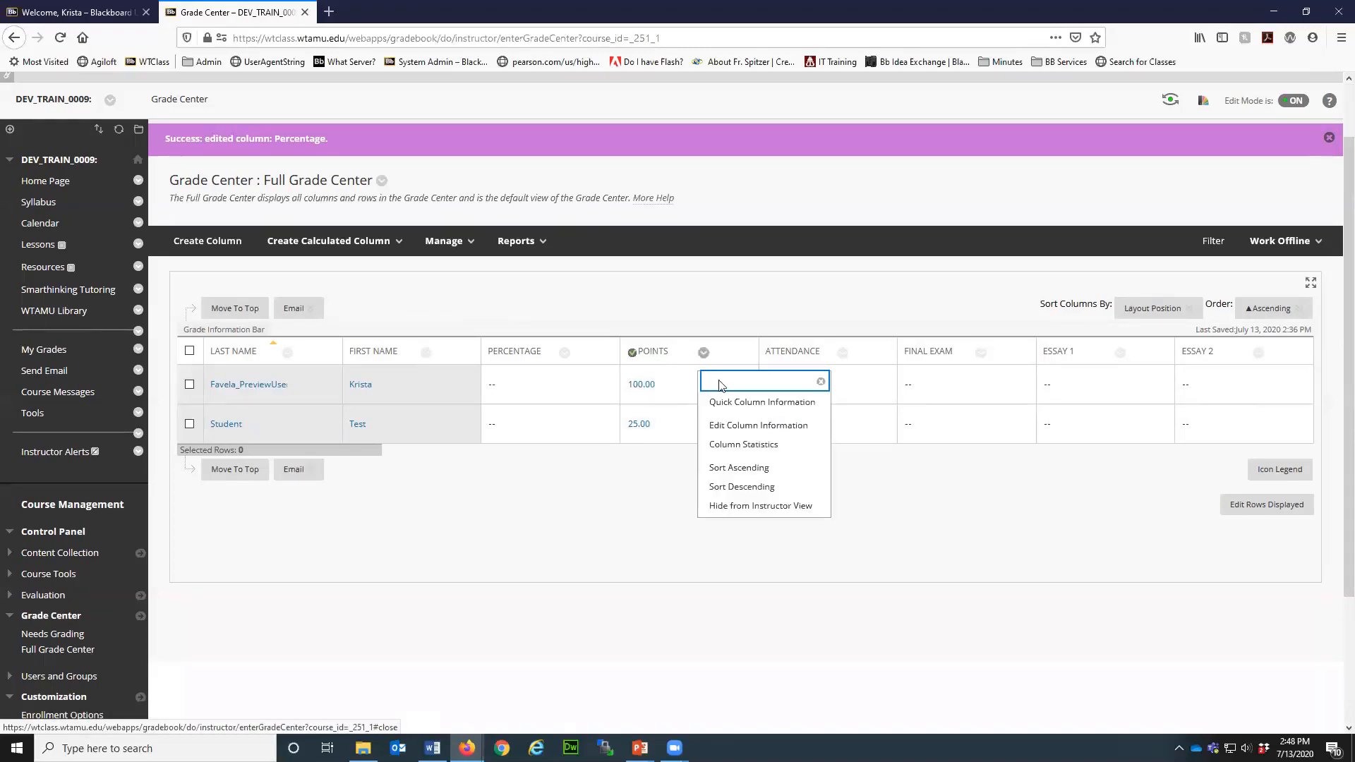
pyautogui.click(717, 423)
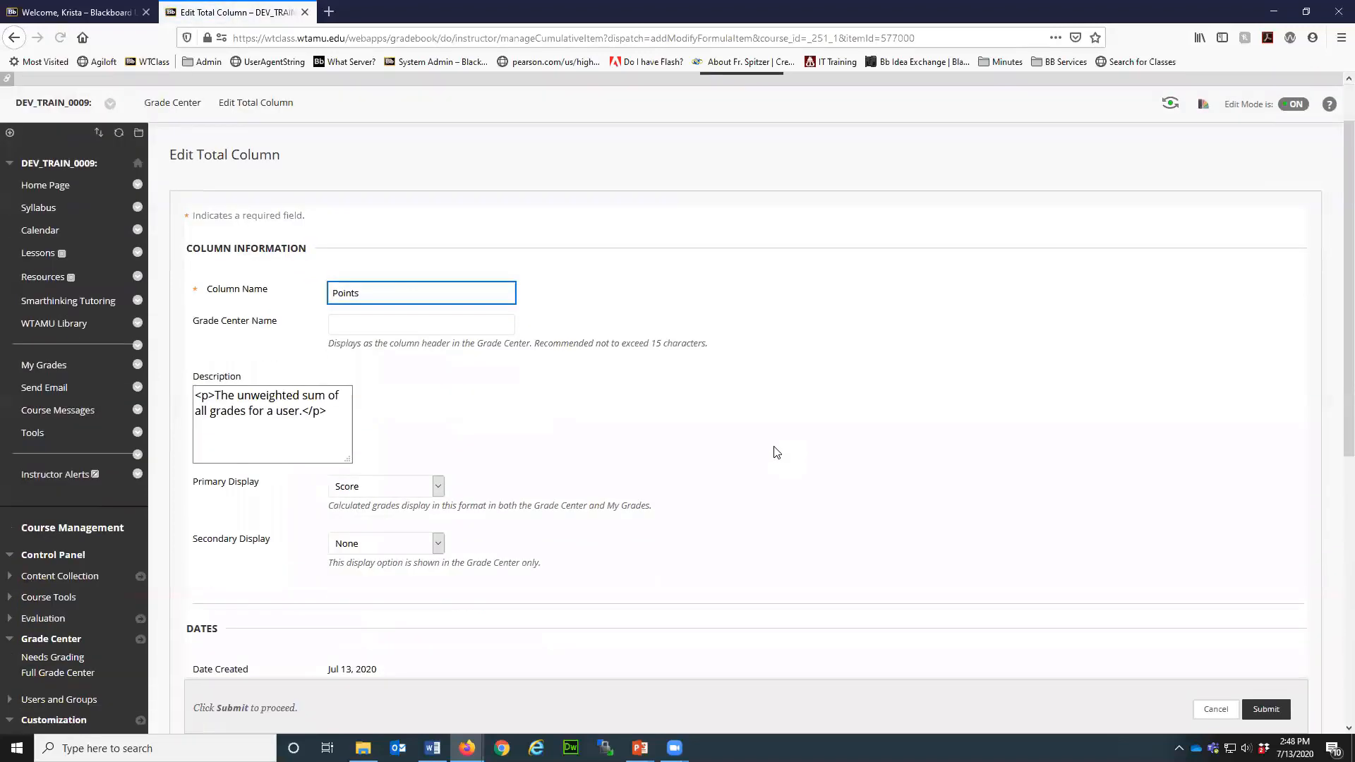
pyautogui.scroll(-10, 305, 216)
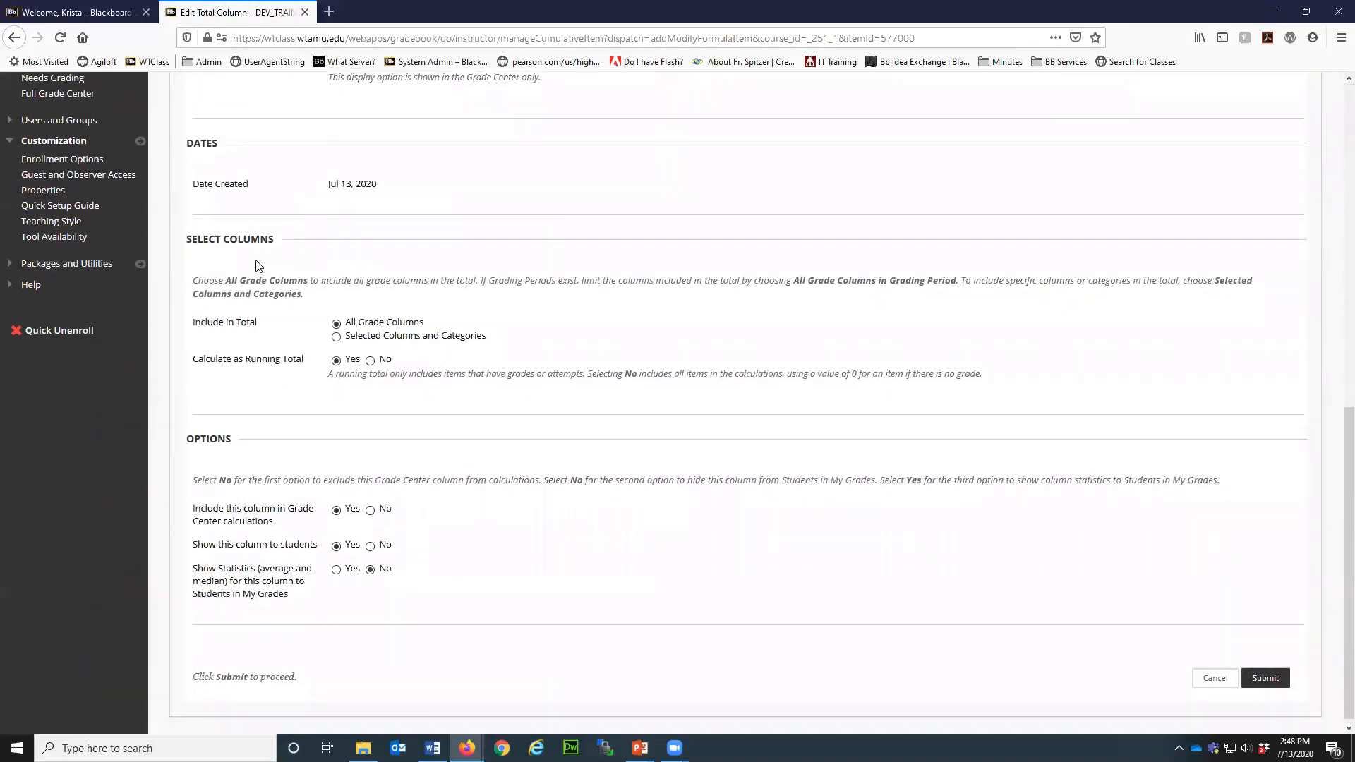
pyautogui.click(336, 338)
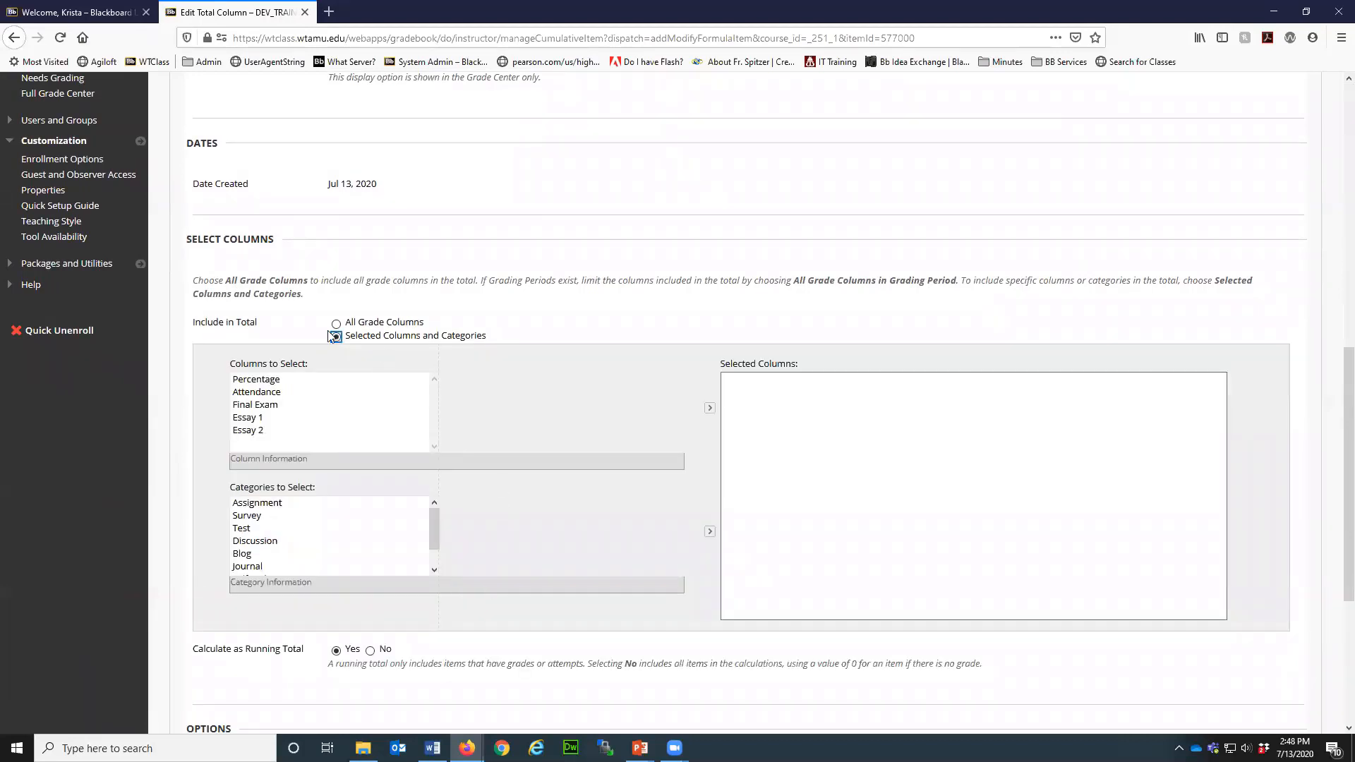
pyautogui.click(281, 503)
pyautogui.click(709, 530)
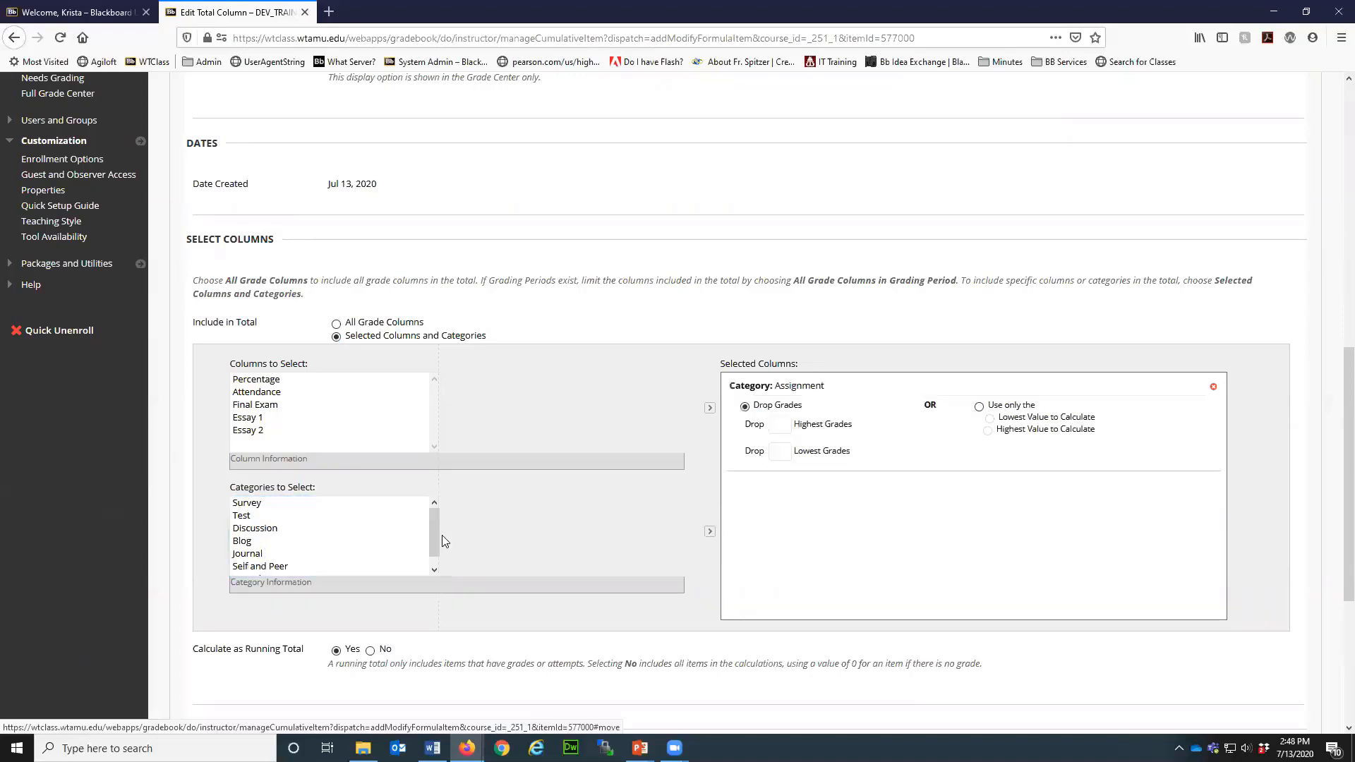
pyautogui.click(241, 515)
pyautogui.click(709, 531)
pyautogui.click(773, 555)
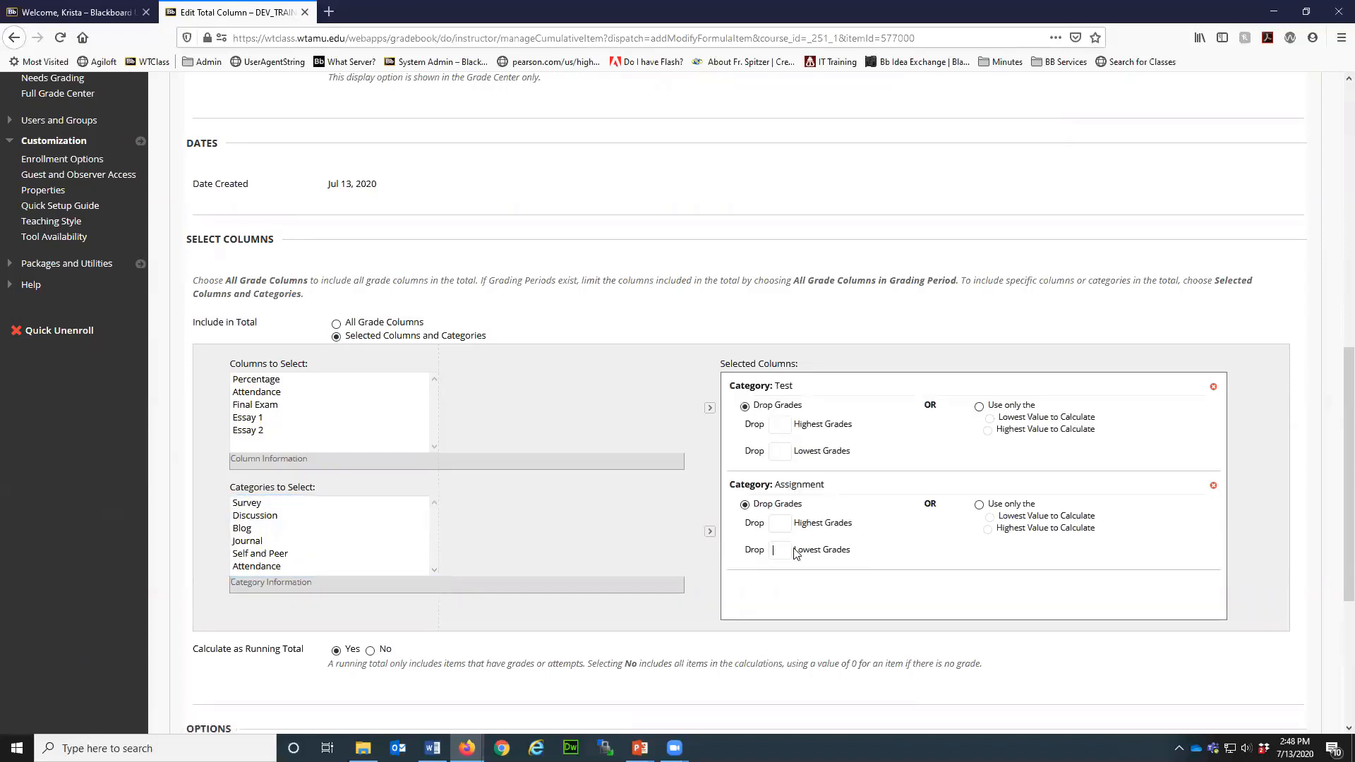
pyautogui.write('1')
# Step: Restore the Points total to All Grade Columns with both categories removed, and cancel the column edit
pyautogui.click(1213, 485)
pyautogui.click(1213, 387)
pyautogui.click(336, 323)
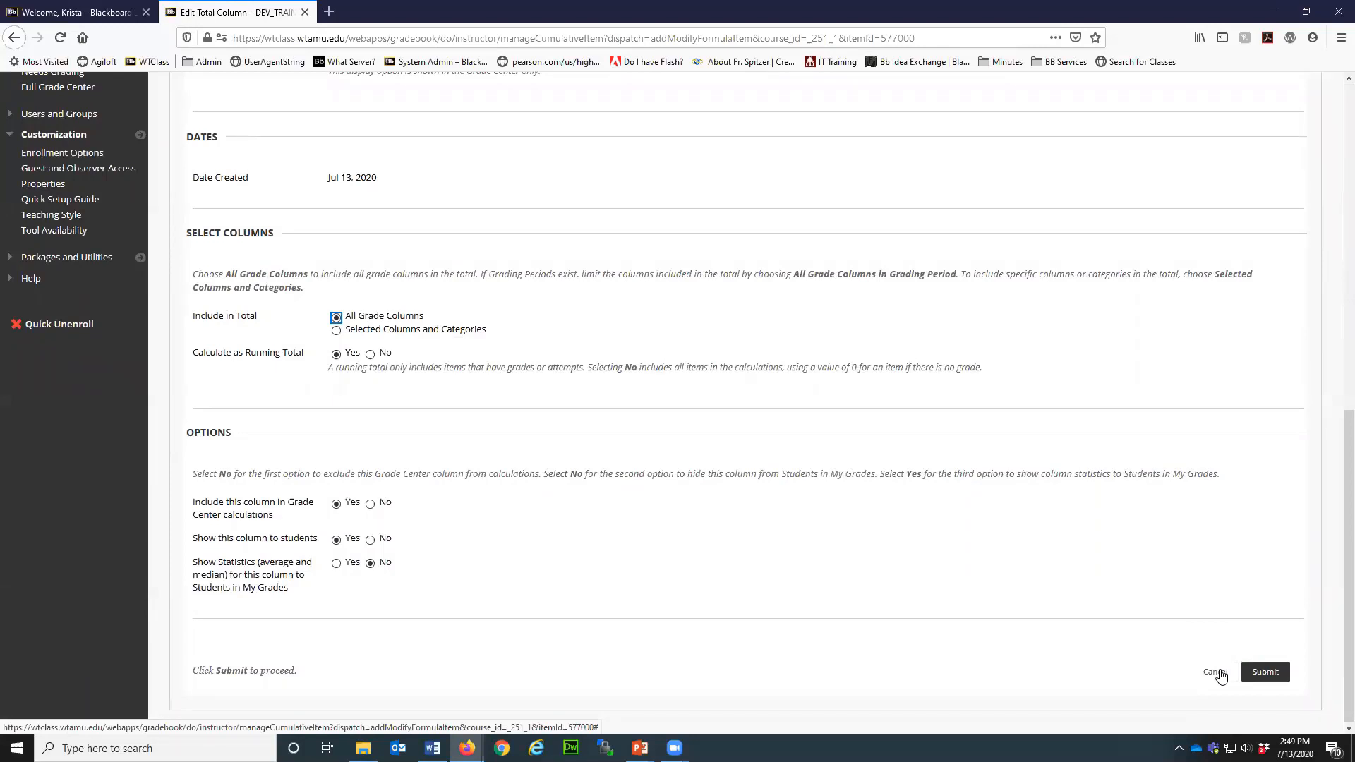
pyautogui.click(1216, 672)
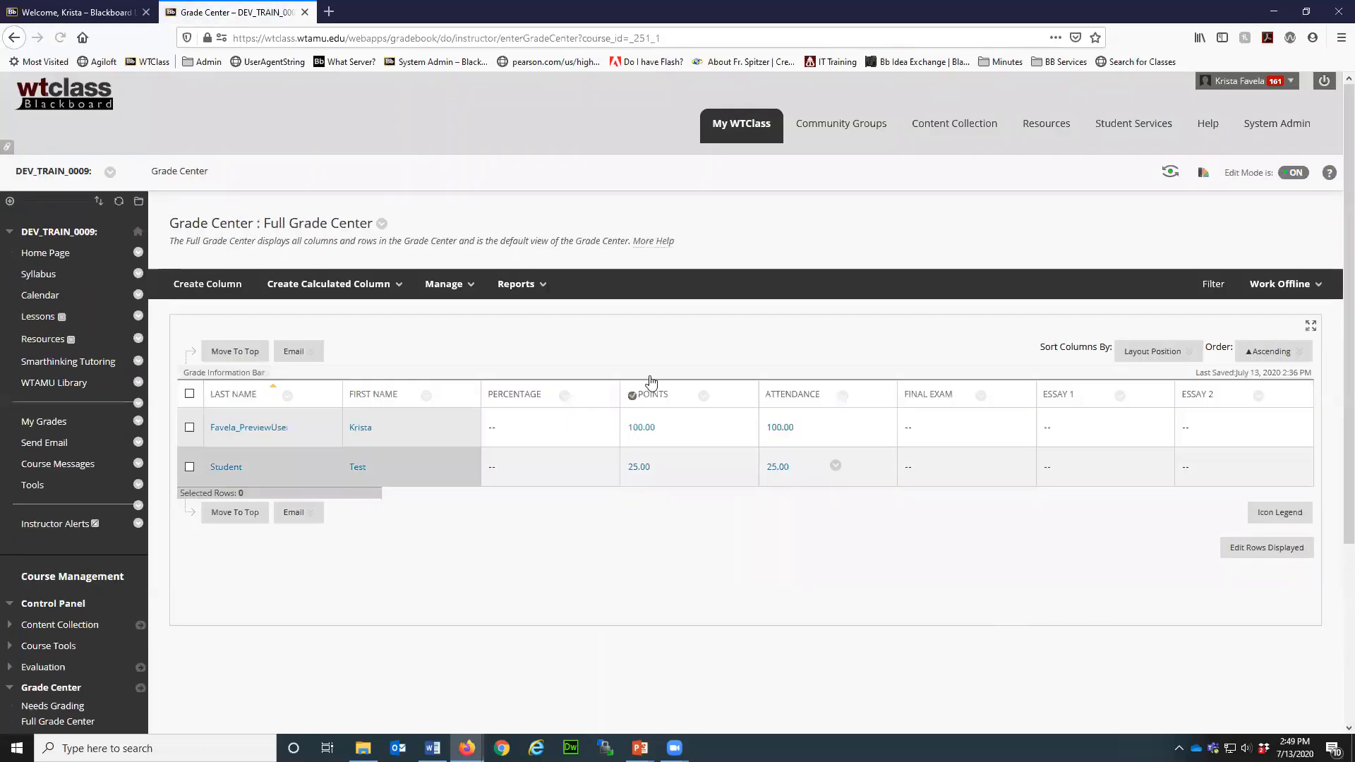
# Step: Enter Final Exam grades of 100 and 90 and Essay 1 grades of 80 and 100 for the preview user and test student, respectively
pyautogui.click(922, 429)
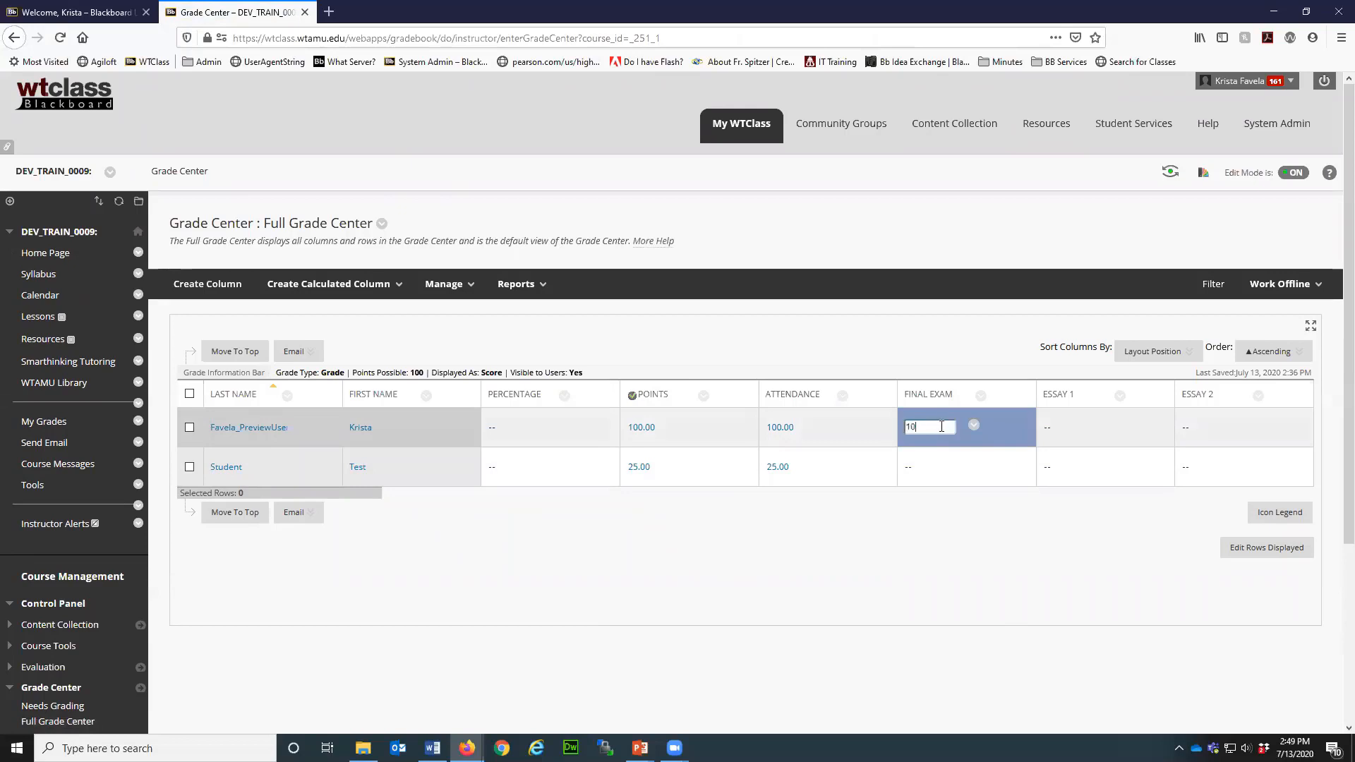
pyautogui.press('Return')
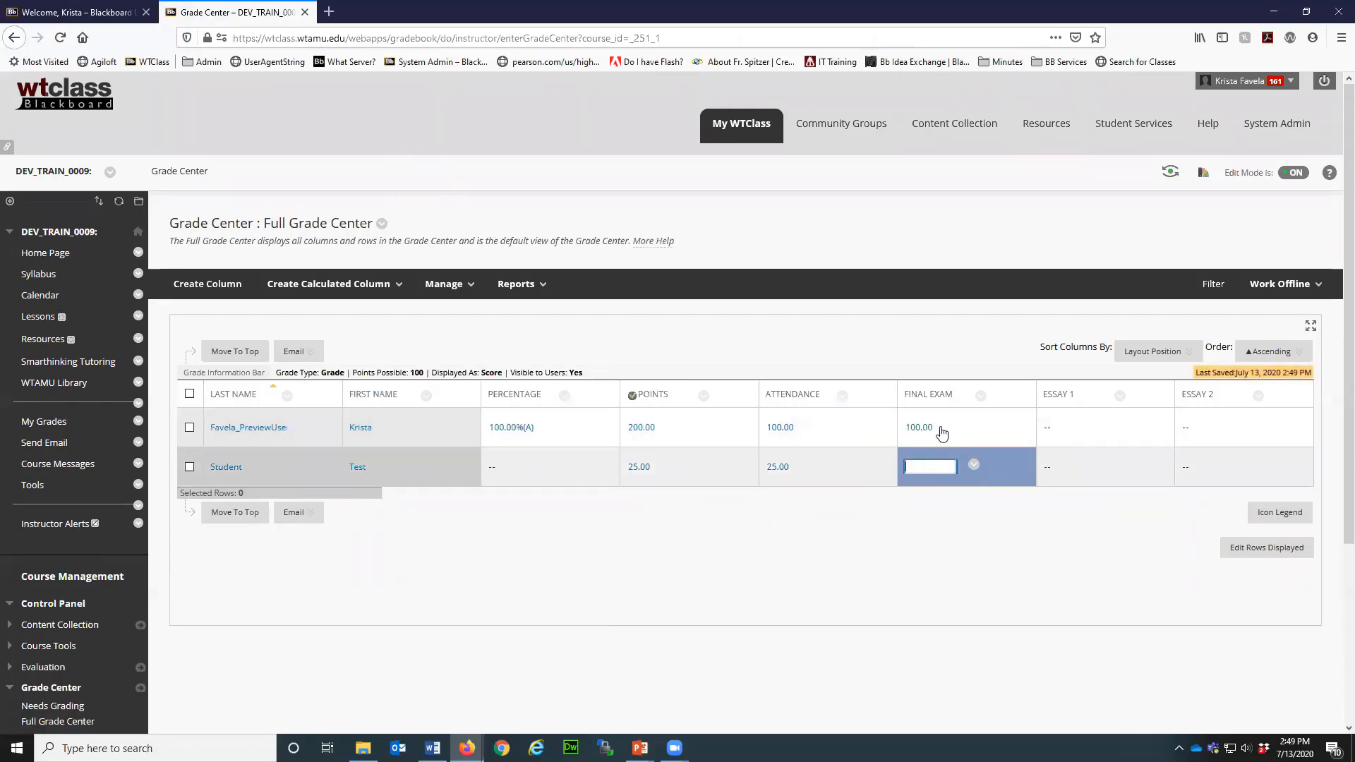
pyautogui.press('Return')
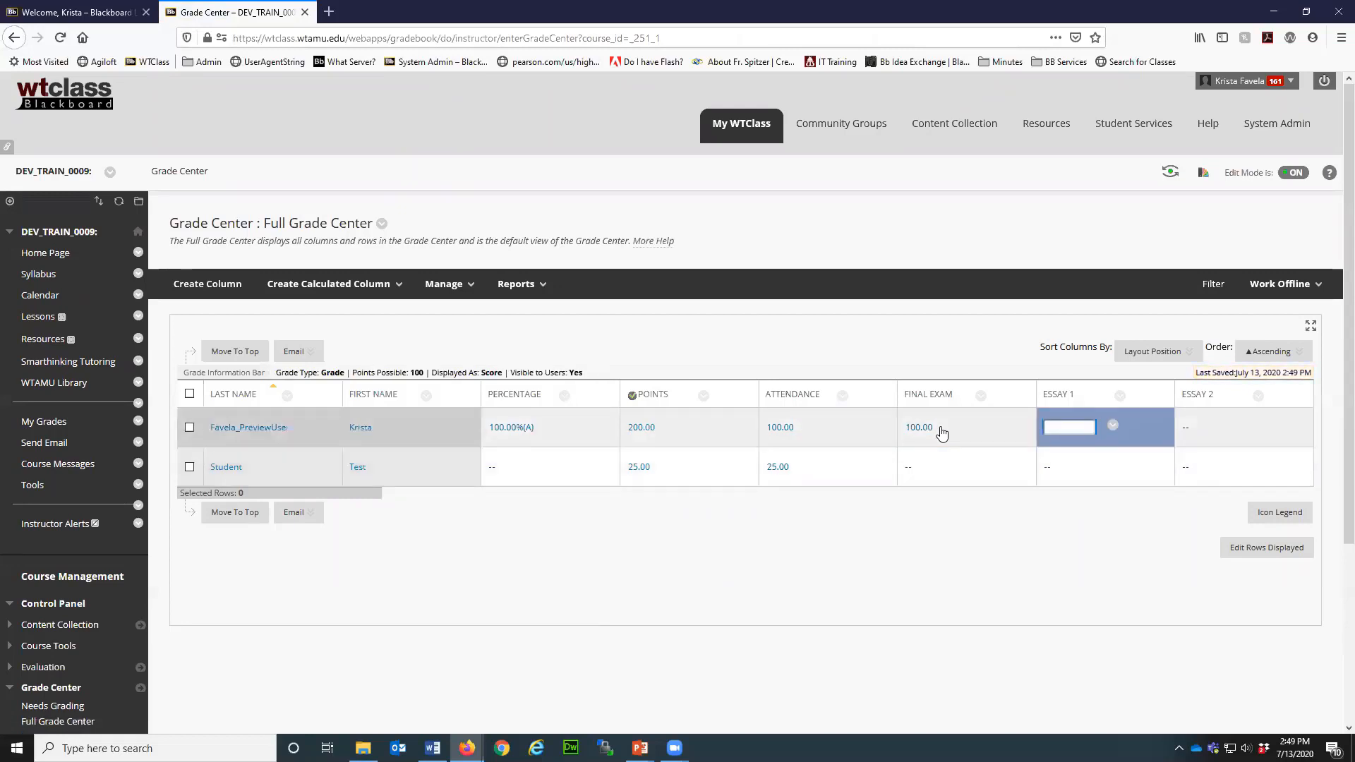
pyautogui.press('Return')
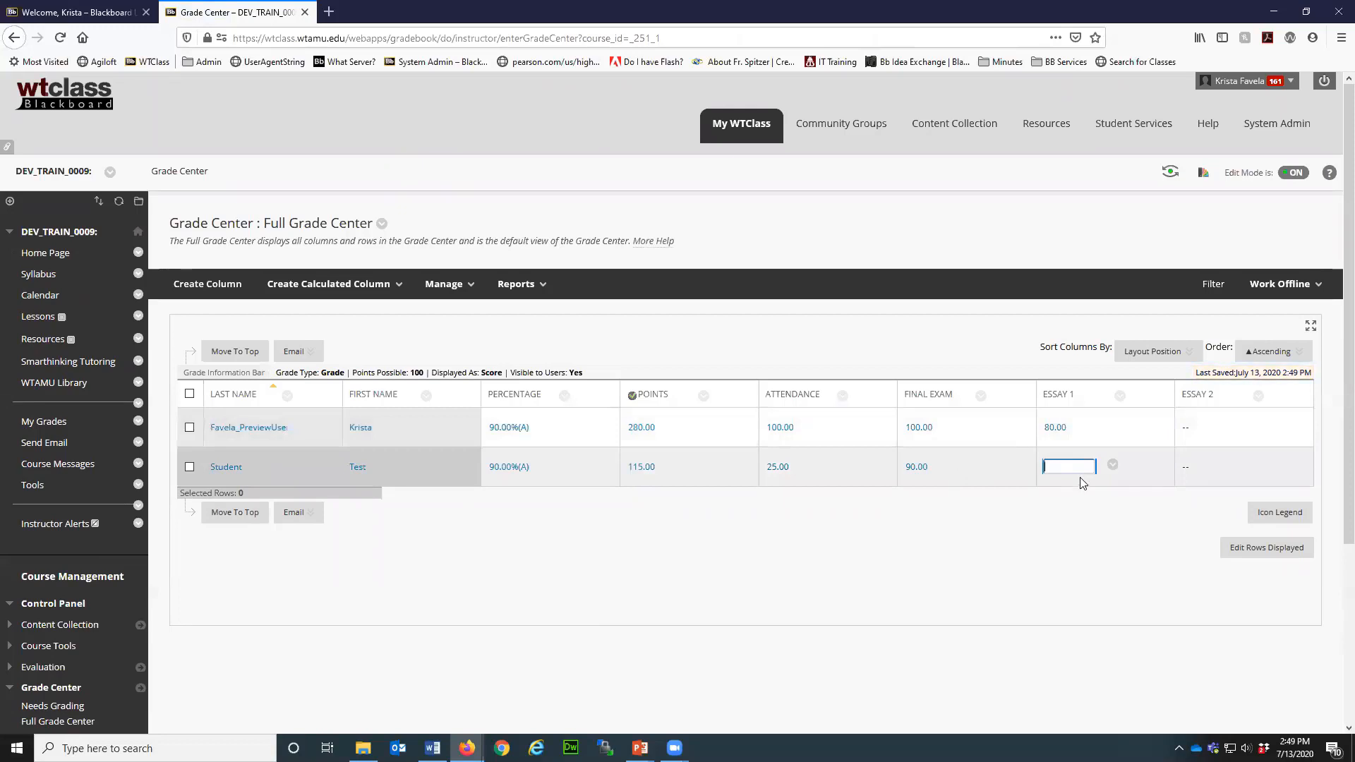
pyautogui.press('Return')
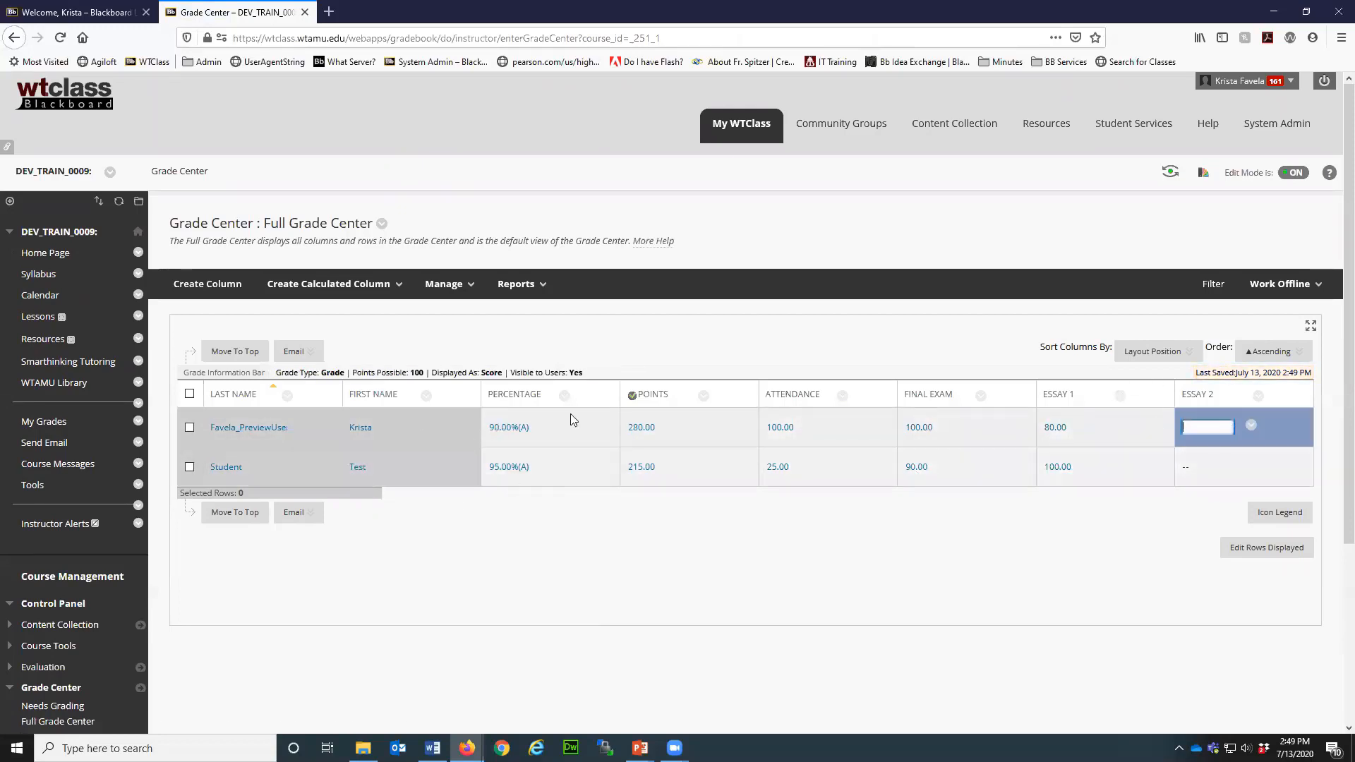
# Step: Set the Points column's secondary display to a letter grade, and submit the column
pyautogui.click(702, 395)
pyautogui.click(748, 468)
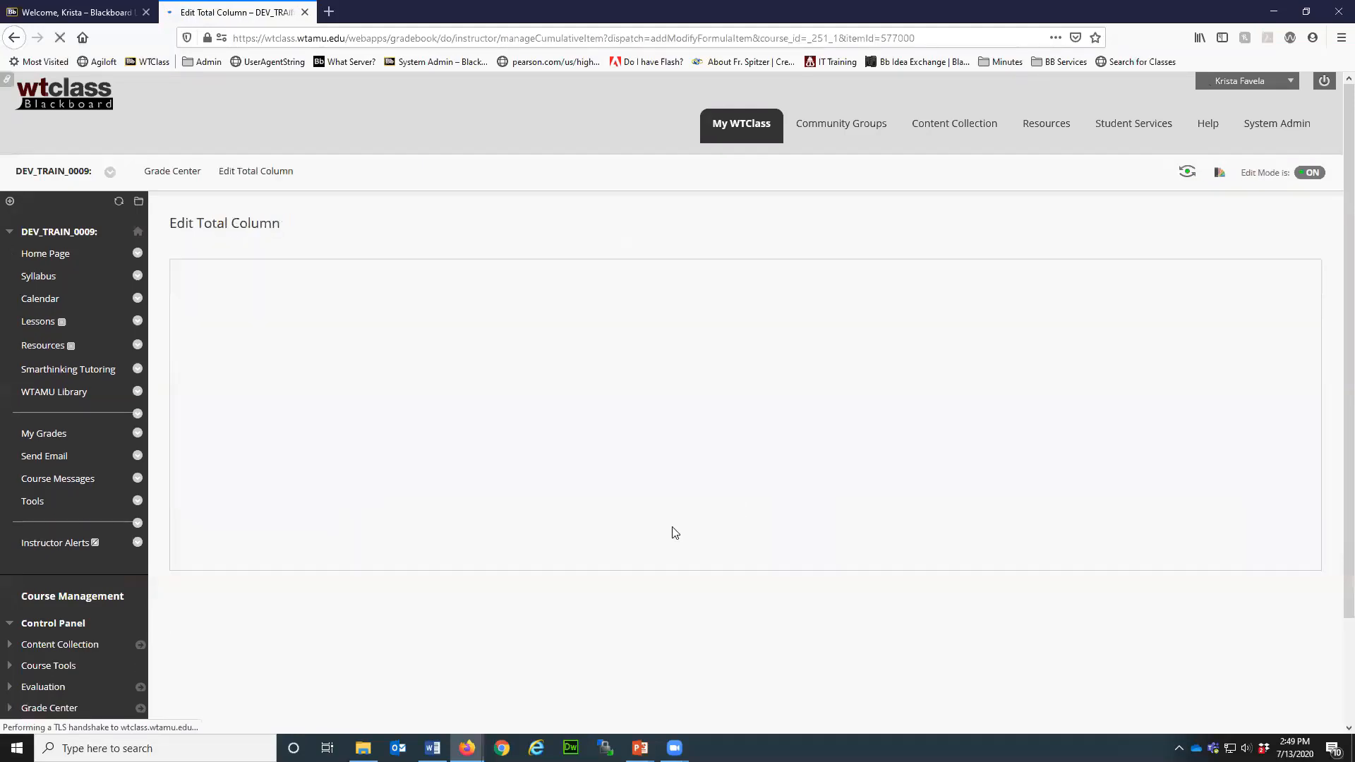
pyautogui.scroll(-3, 548, 574)
pyautogui.click(375, 499)
pyautogui.click(393, 534)
pyautogui.click(1267, 709)
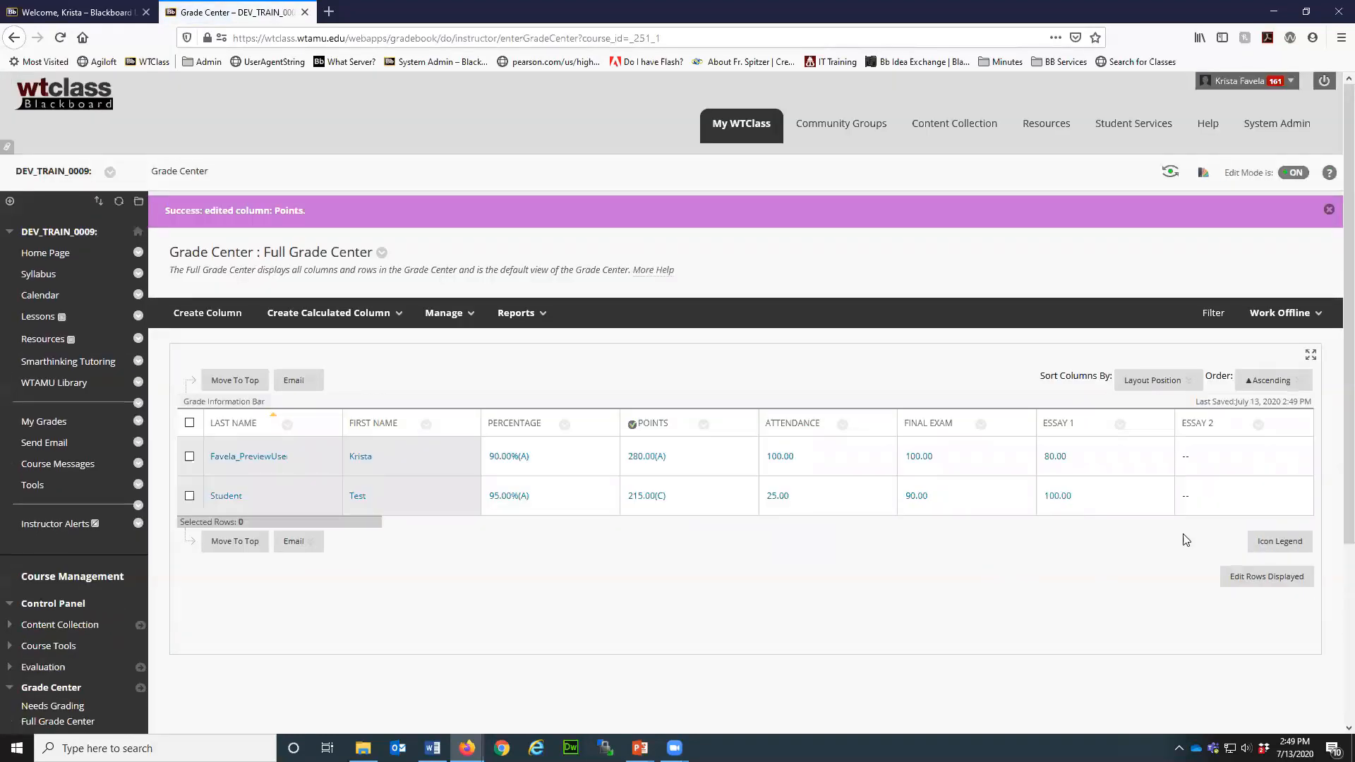
# Step: Enter Essay 2 grades of 100 for the preview user and 90 for the test student, and change the preview user's grade to 0
pyautogui.click(1223, 459)
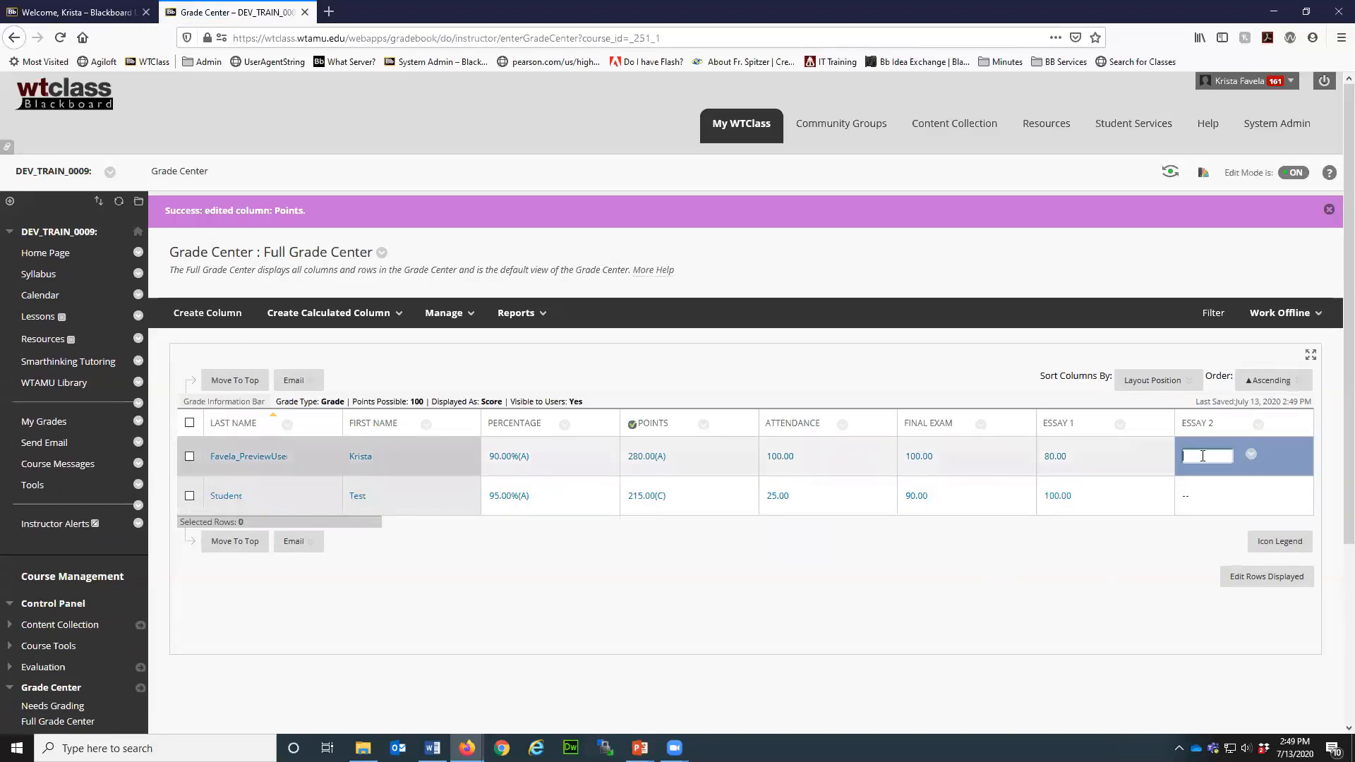
pyautogui.write('100')
pyautogui.press('Return')
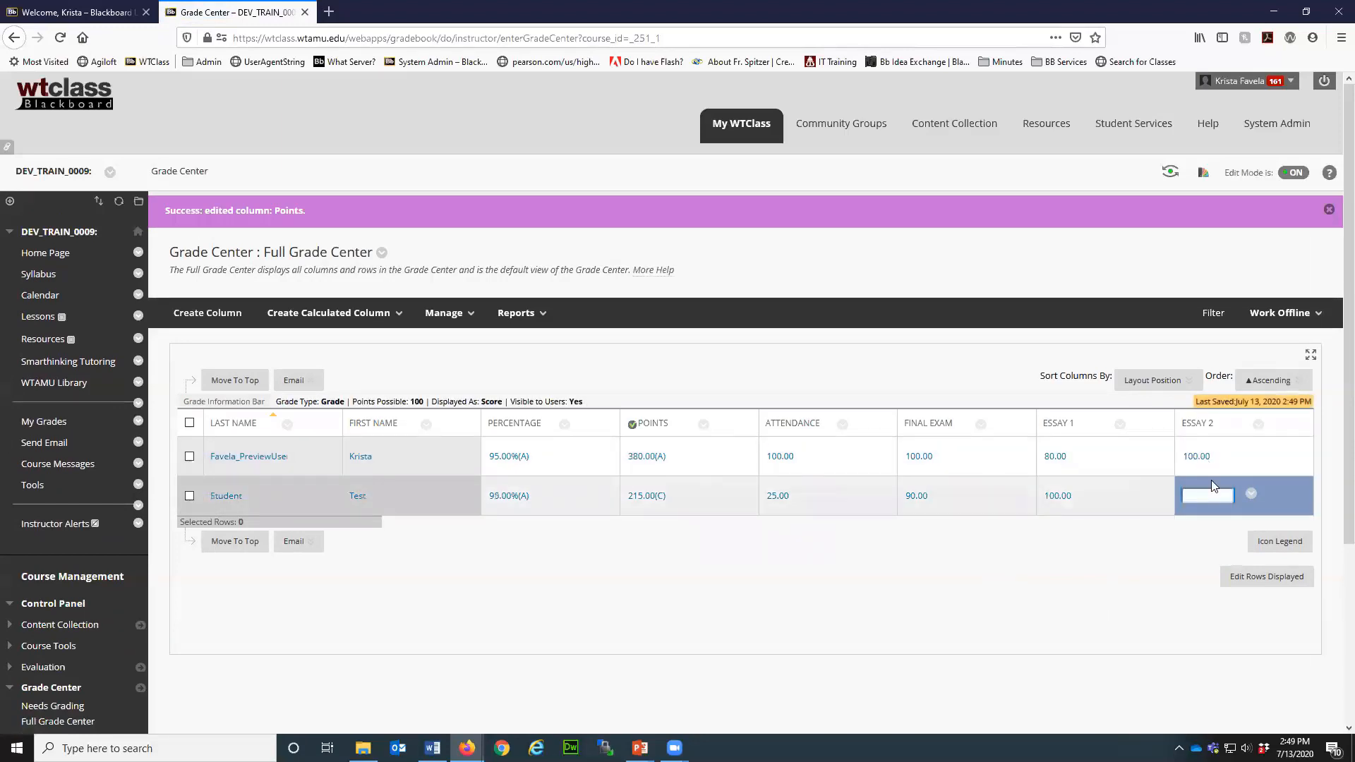
pyautogui.write('90')
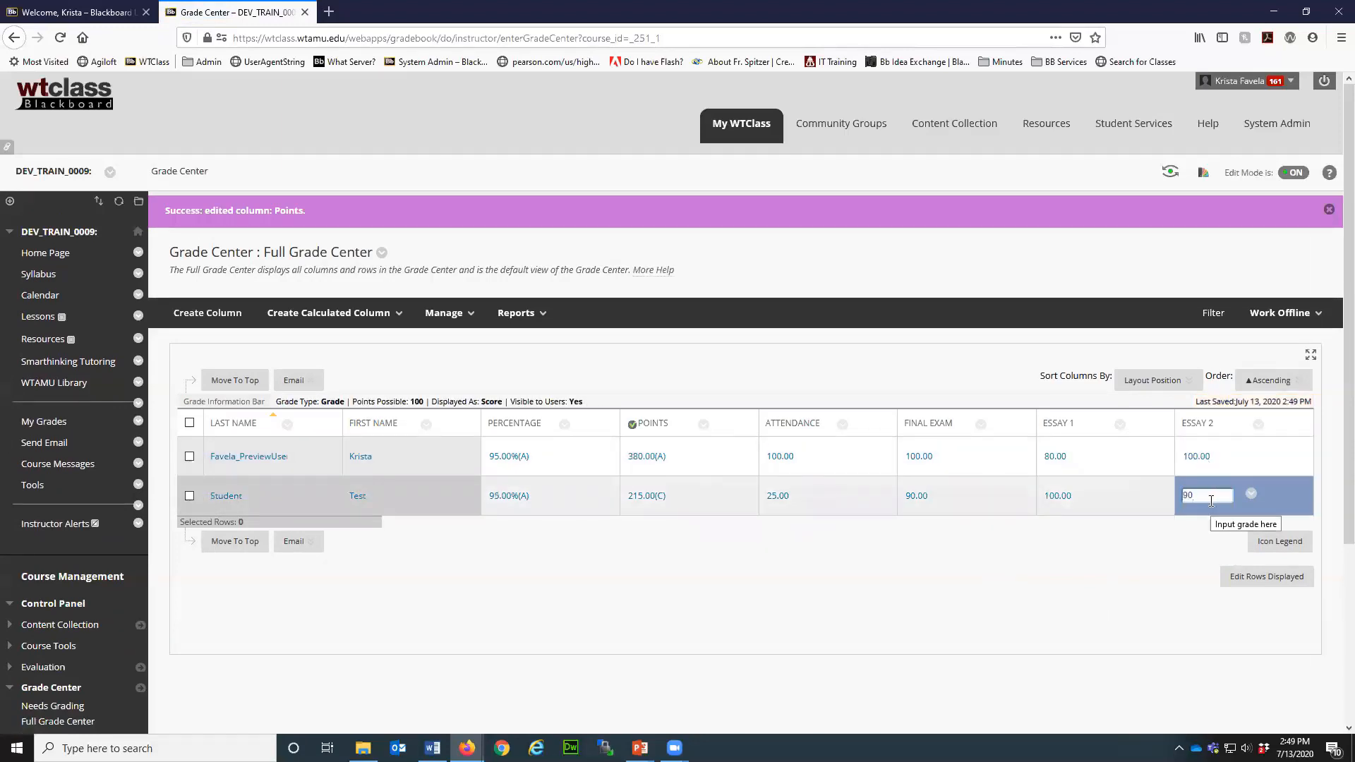
pyautogui.press('Return')
pyautogui.write('0')
pyautogui.press('Return')
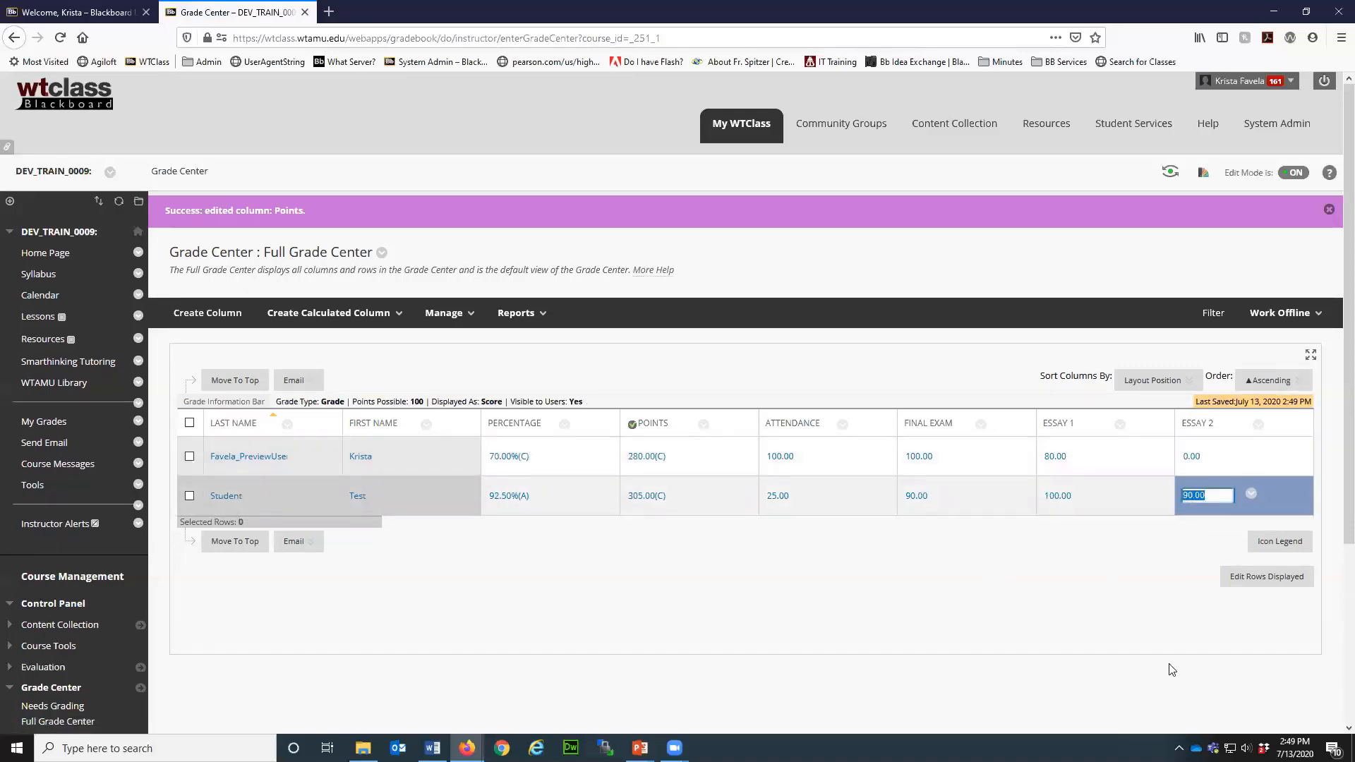